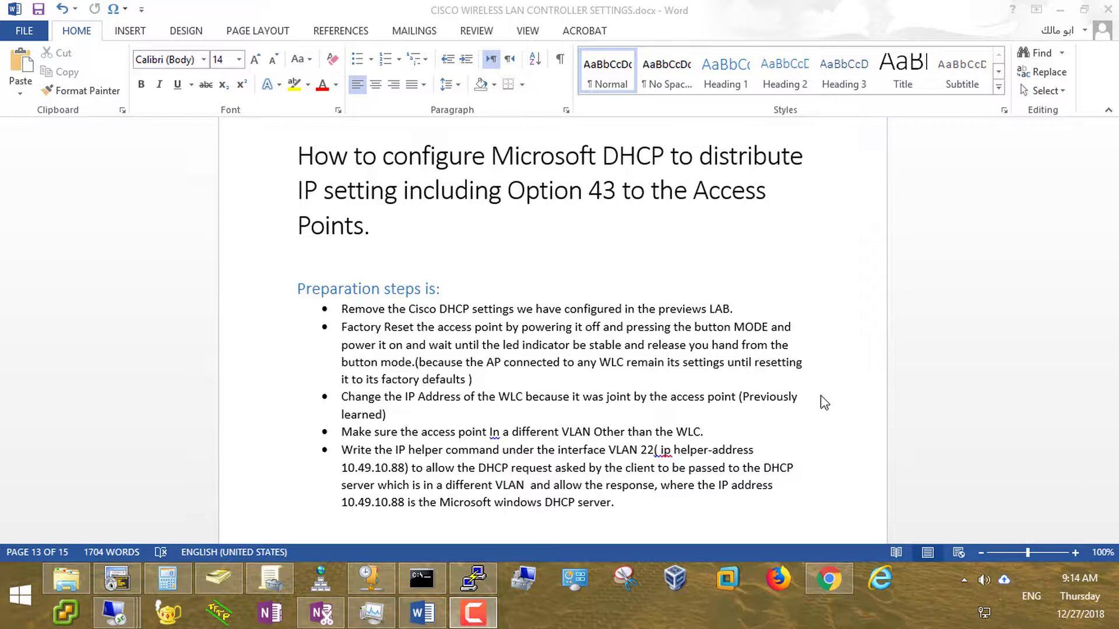
Scroll the Word notes to Preparation steps and highlight 'previews LAB' in the first step.
{"action": "left_click", "coordinate": [825, 299]}
{"action": "scroll", "coordinate": [843, 387], "scroll_direction": "down", "scroll_amount": 1}
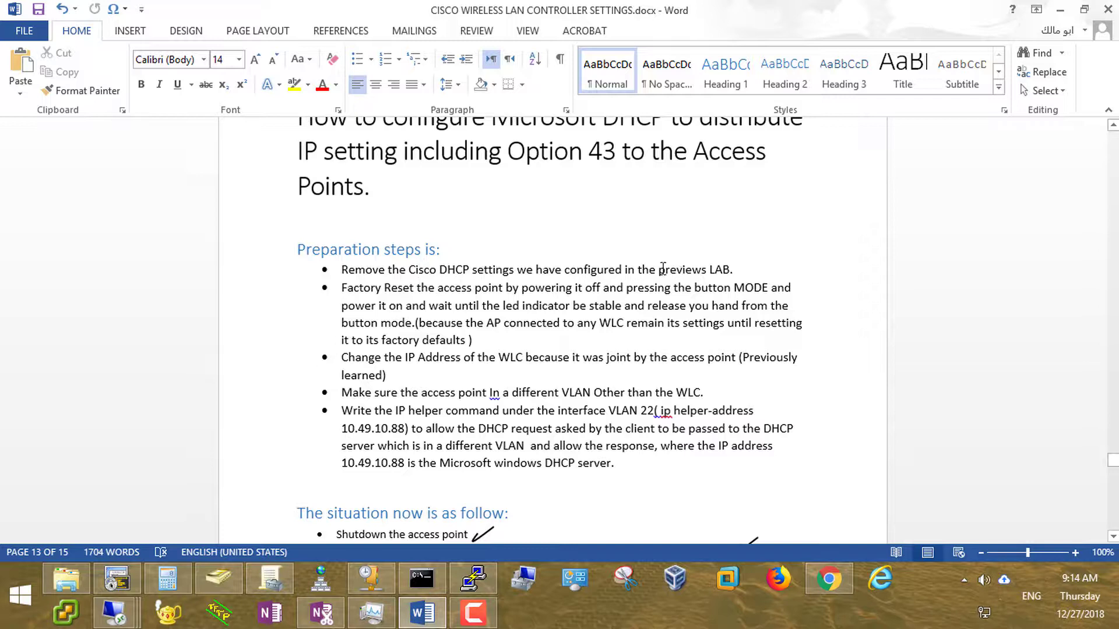
{"action": "left_click_drag", "start_coordinate": [661, 270], "coordinate": [730, 271]}
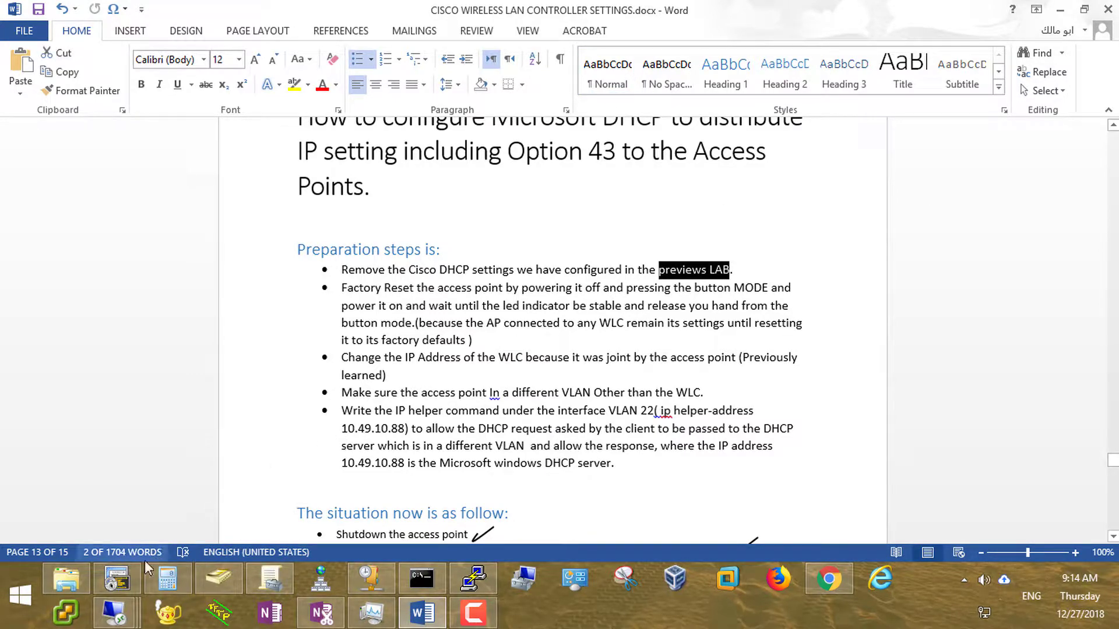
{"action": "left_click", "coordinate": [117, 578]}
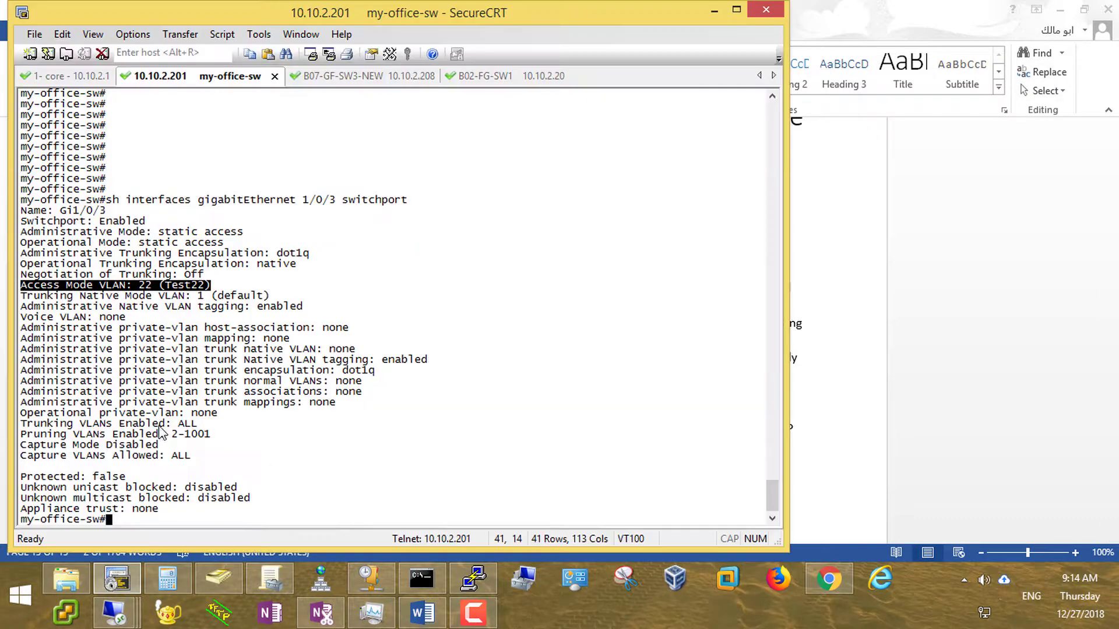
Show the no ip dhcp pool vlan22 command in the '1- core' session, then go back to Word.
{"action": "left_click", "coordinate": [67, 76]}
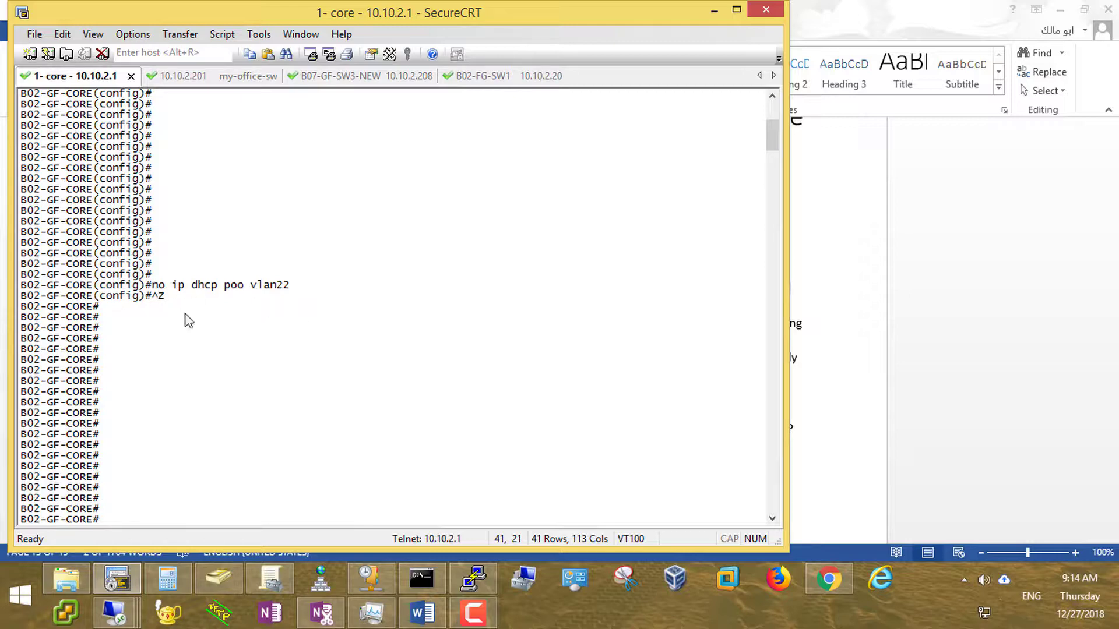
{"action": "left_click", "coordinate": [827, 281]}
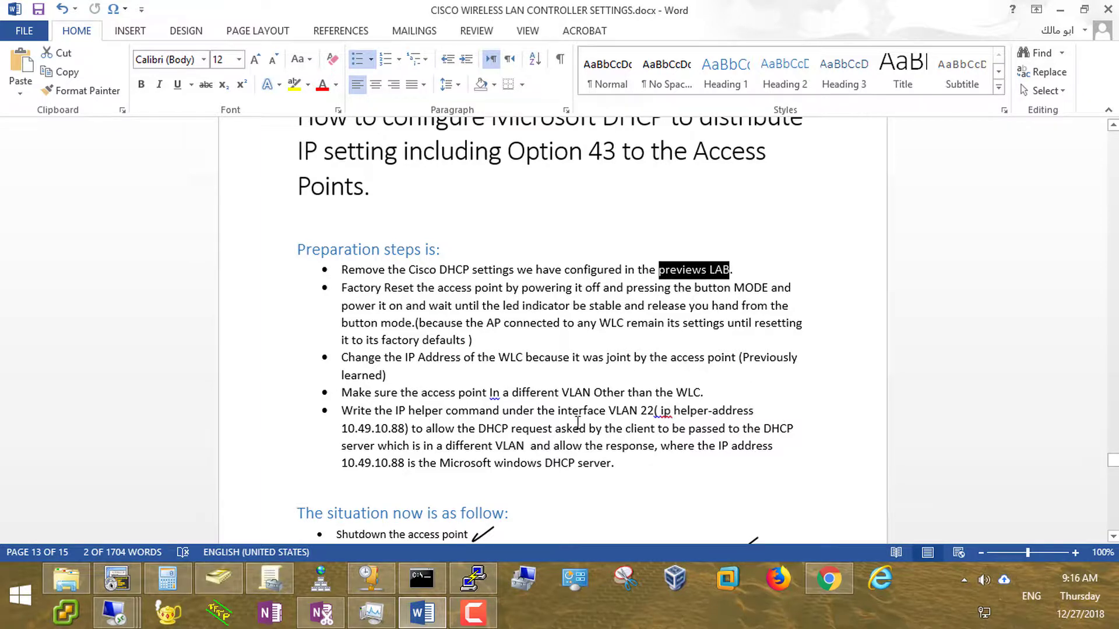
Highlight helper address 10.49.10.88 and scroll down to the full situation list.
{"action": "scroll", "coordinate": [484, 461], "scroll_direction": "down", "scroll_amount": 1}
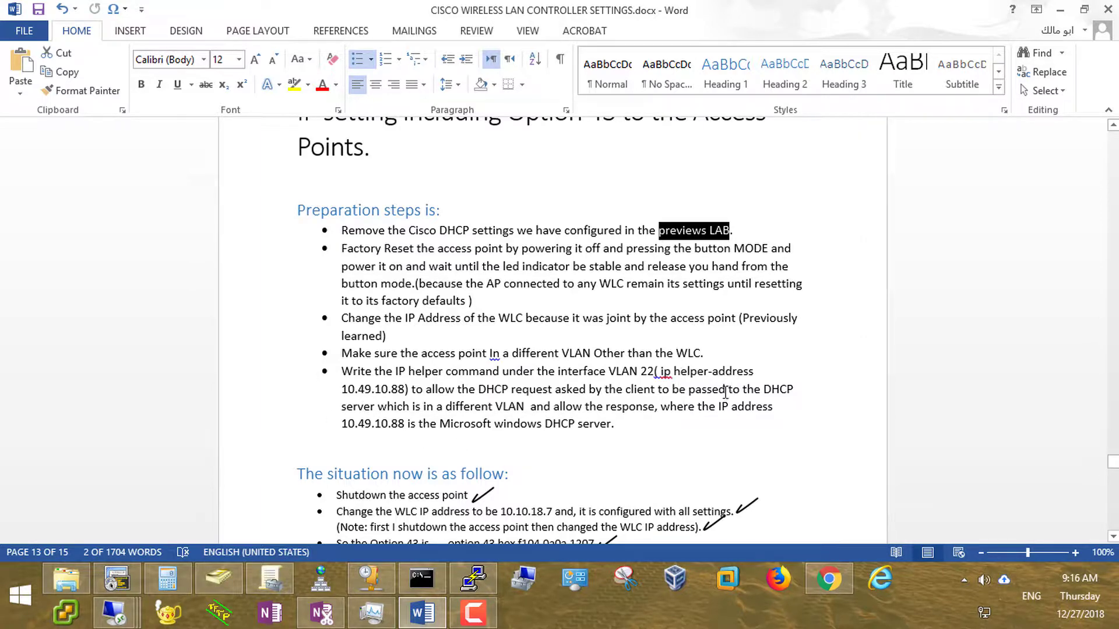
{"action": "left_click_drag", "start_coordinate": [341, 389], "coordinate": [407, 390]}
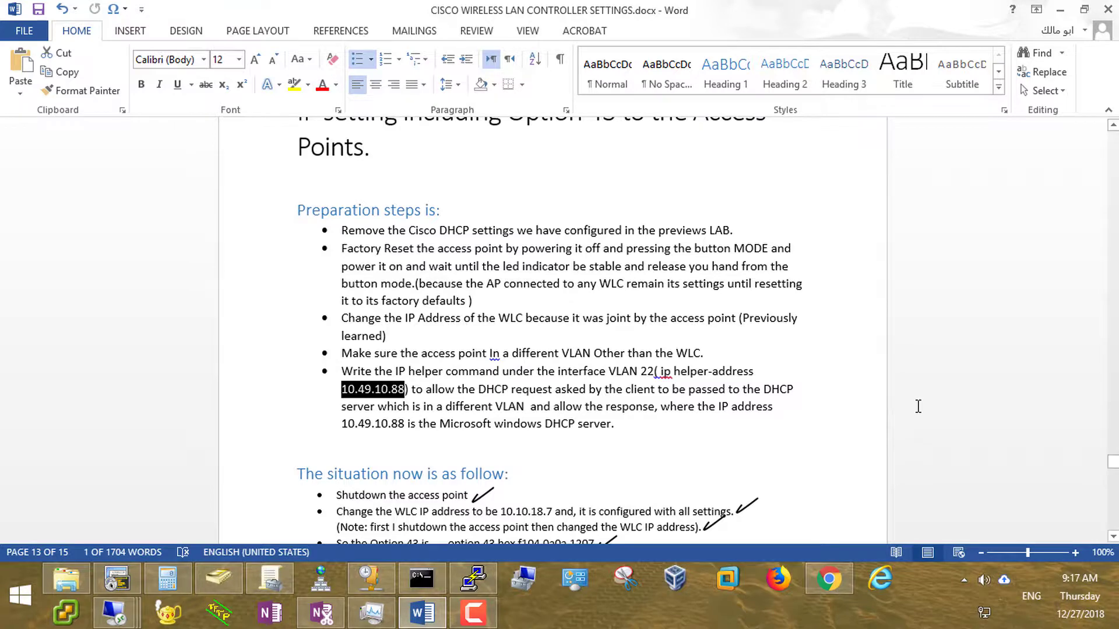
{"action": "scroll", "coordinate": [918, 405], "scroll_direction": "down", "scroll_amount": 3}
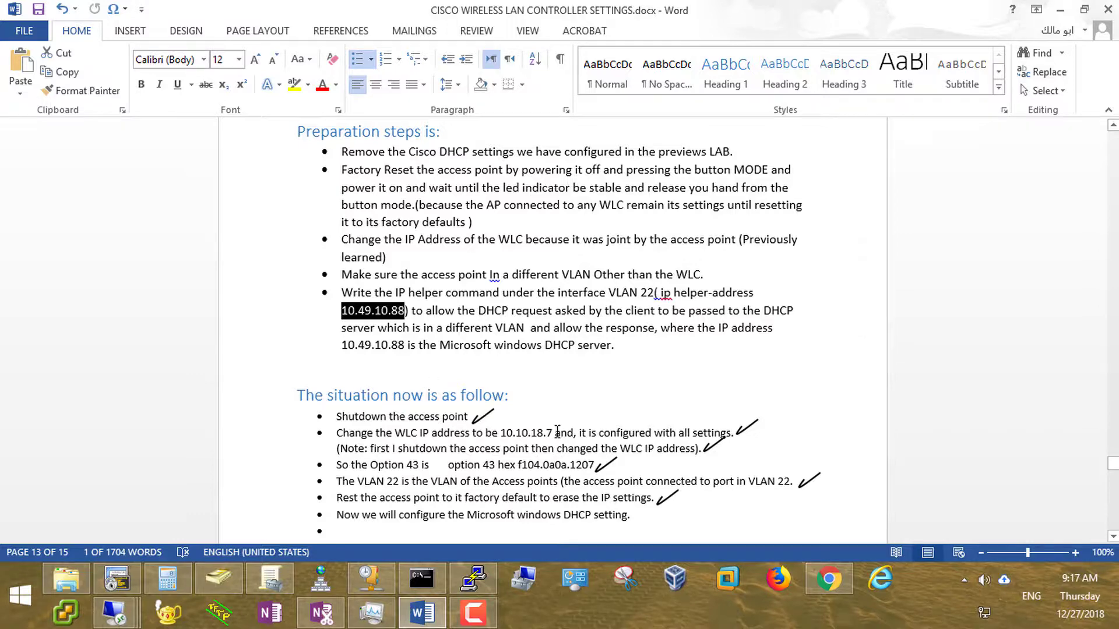
Highlight WLC address 10.10.18.7 and the Option 43 hex value, then move below the list.
{"action": "scroll", "coordinate": [391, 329], "scroll_direction": "down", "scroll_amount": 2}
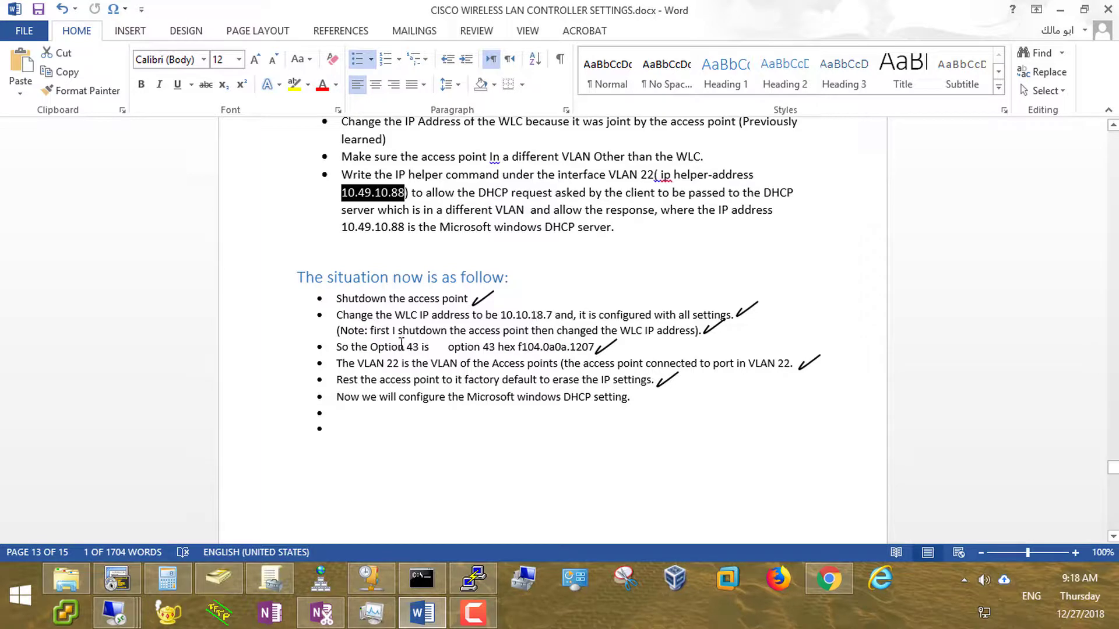
{"action": "mouse_move", "coordinate": [500, 316]}
{"action": "left_mouse_down"}
{"action": "mouse_move", "coordinate": [513, 315]}
{"action": "mouse_move", "coordinate": [487, 315]}
{"action": "left_mouse_up"}
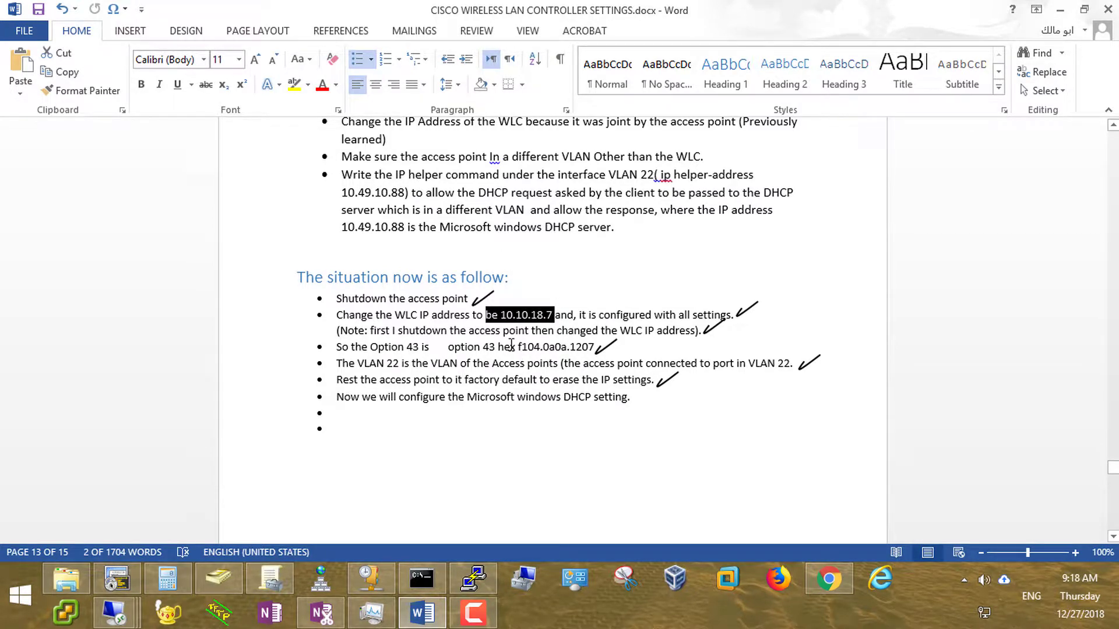
{"action": "left_click_drag", "start_coordinate": [512, 346], "coordinate": [597, 346]}
{"action": "left_click", "coordinate": [596, 347]}
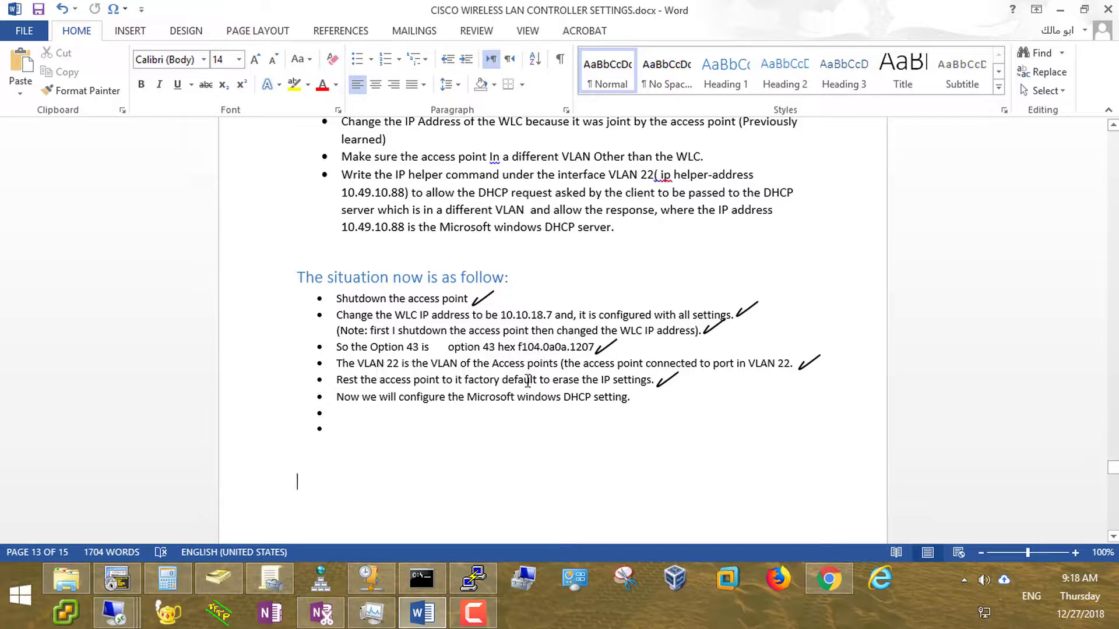
{"action": "left_click_drag", "start_coordinate": [511, 347], "coordinate": [594, 347]}
{"action": "left_click", "coordinate": [525, 429]}
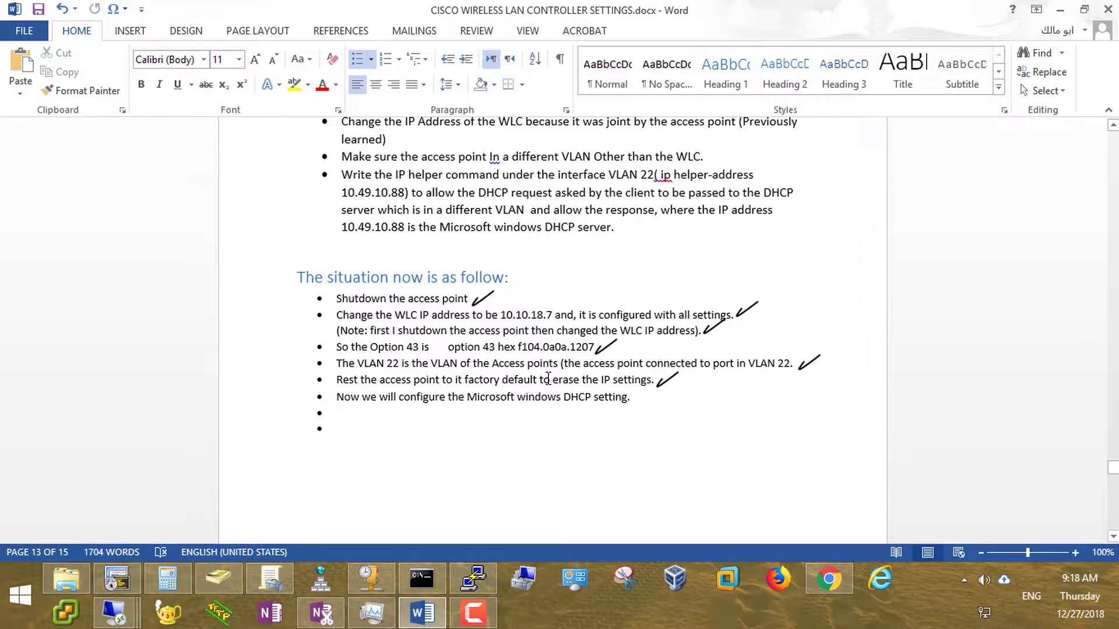
{"action": "key", "text": "Down"}
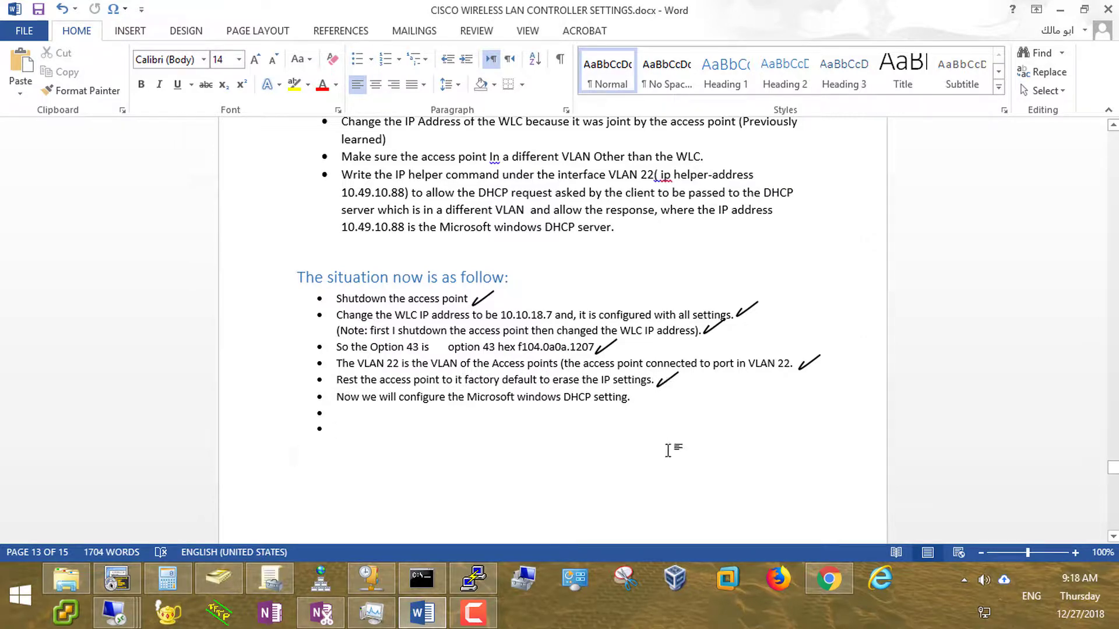
Glance at the access point console, then bring the SecureCRT core switch session forward.
{"action": "left_click", "coordinate": [474, 579]}
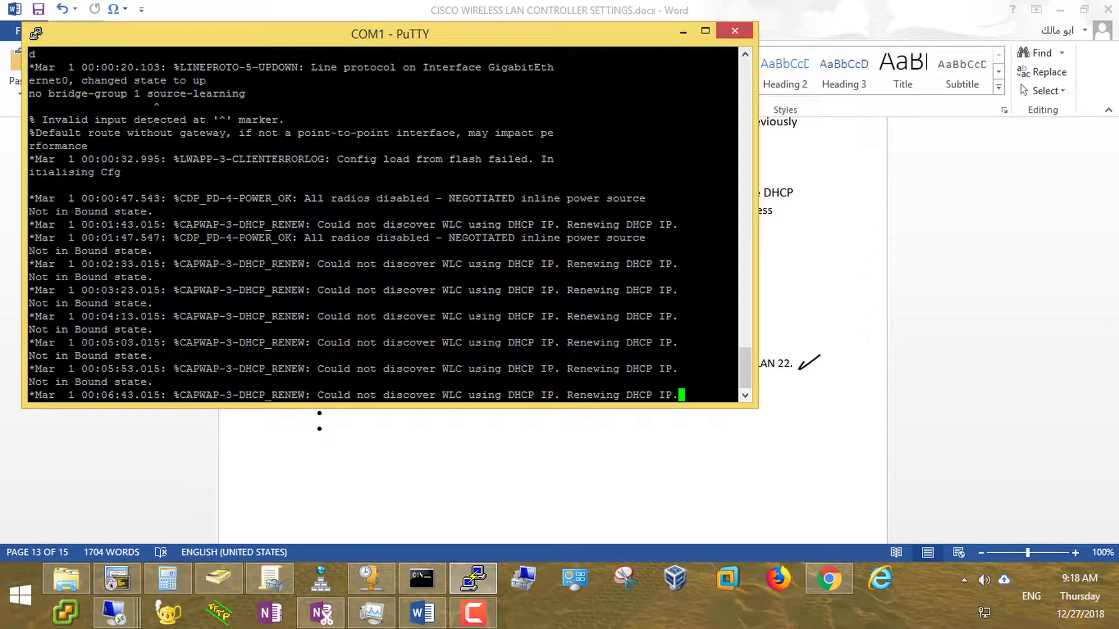
{"action": "left_click", "coordinate": [537, 473]}
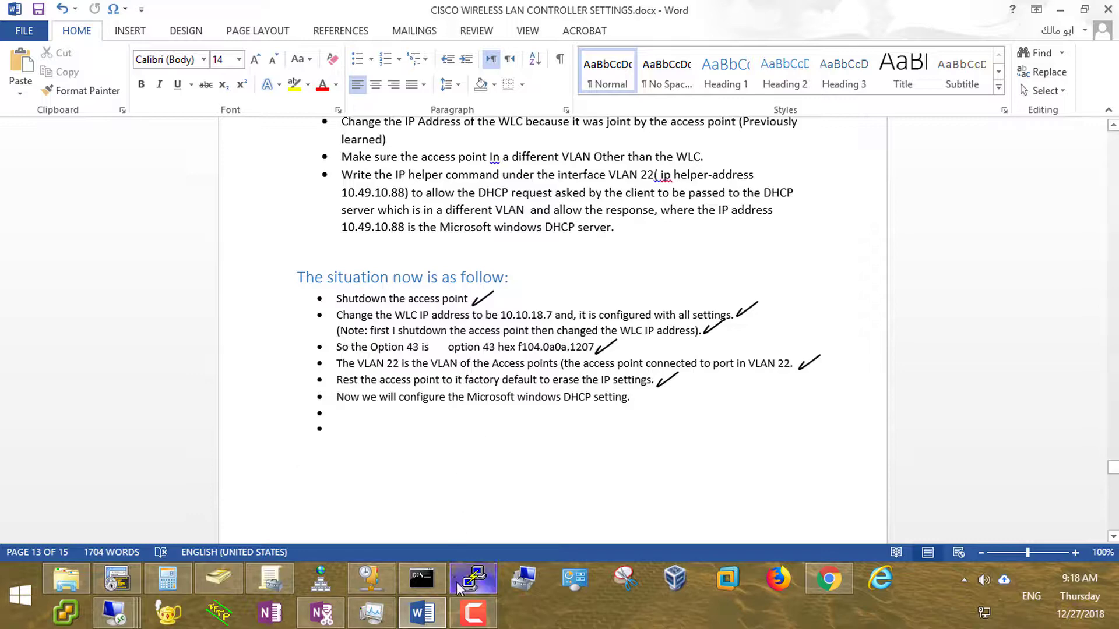
{"action": "mouse_move", "coordinate": [471, 586]}
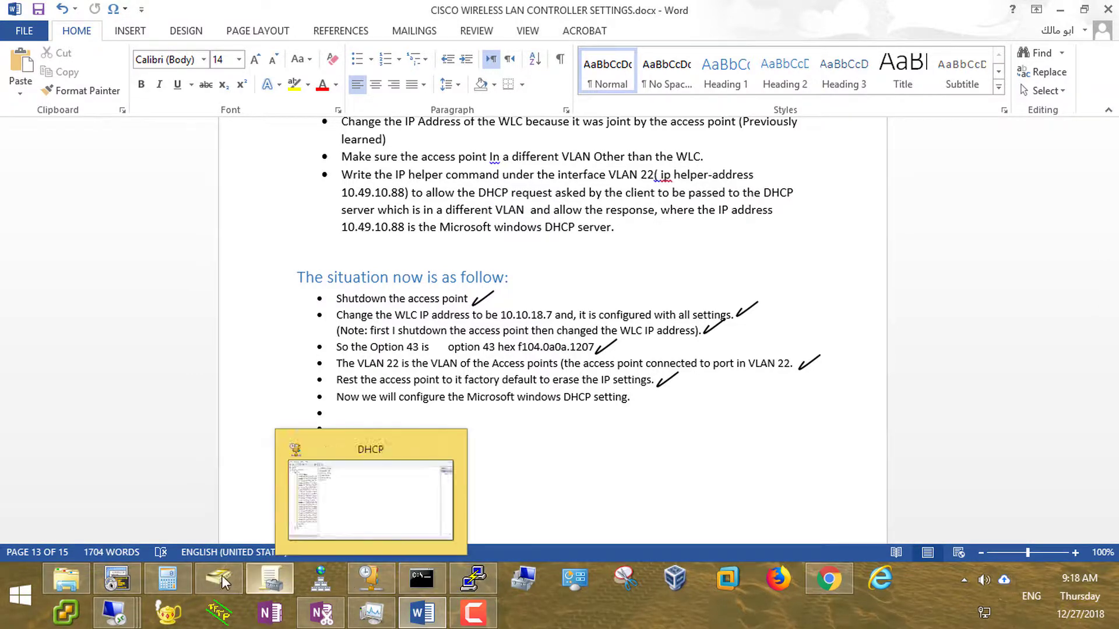
{"action": "left_click", "coordinate": [117, 579]}
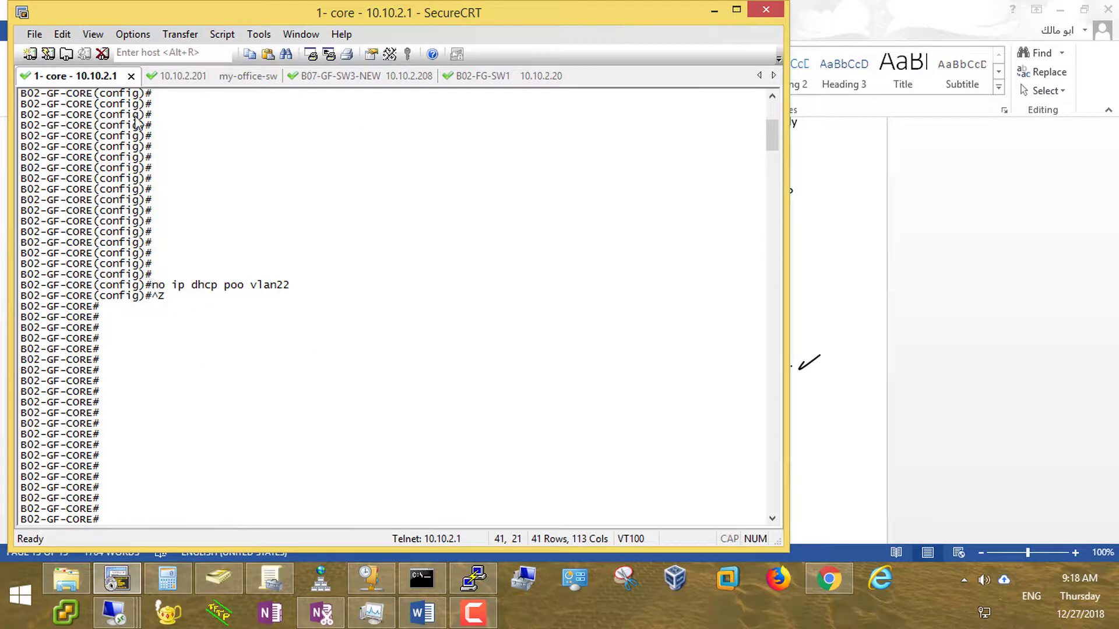
Highlight the vlan22 pool removal, then show Gi1/0/3 in access VLAN 22 (Test22) on my-office-sw.
{"action": "left_click_drag", "start_coordinate": [150, 286], "coordinate": [291, 285]}
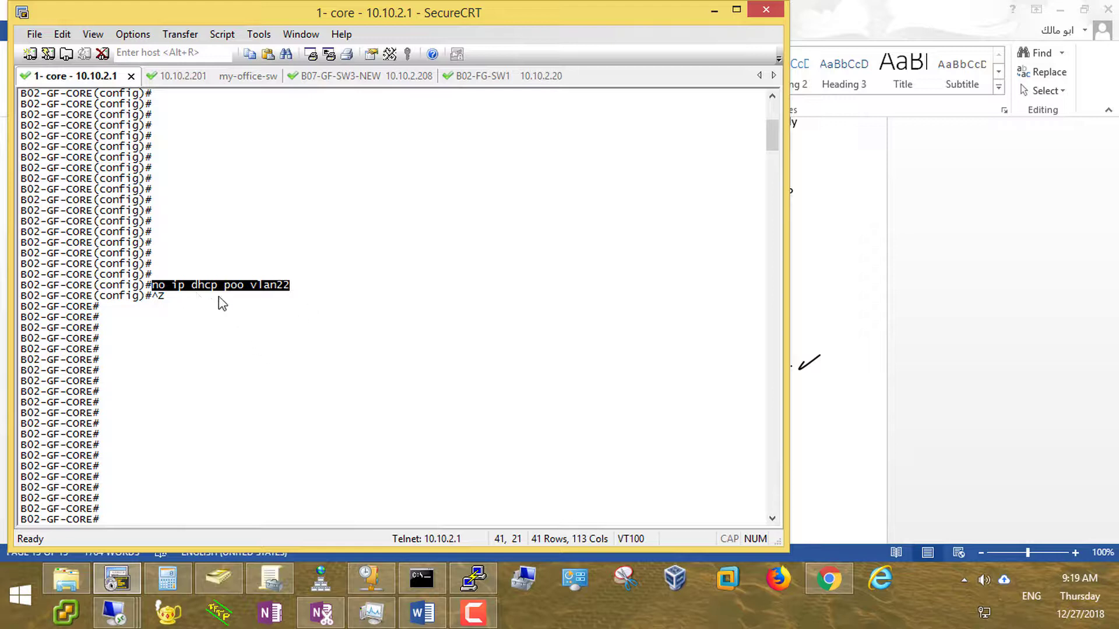
{"action": "left_click", "coordinate": [189, 78]}
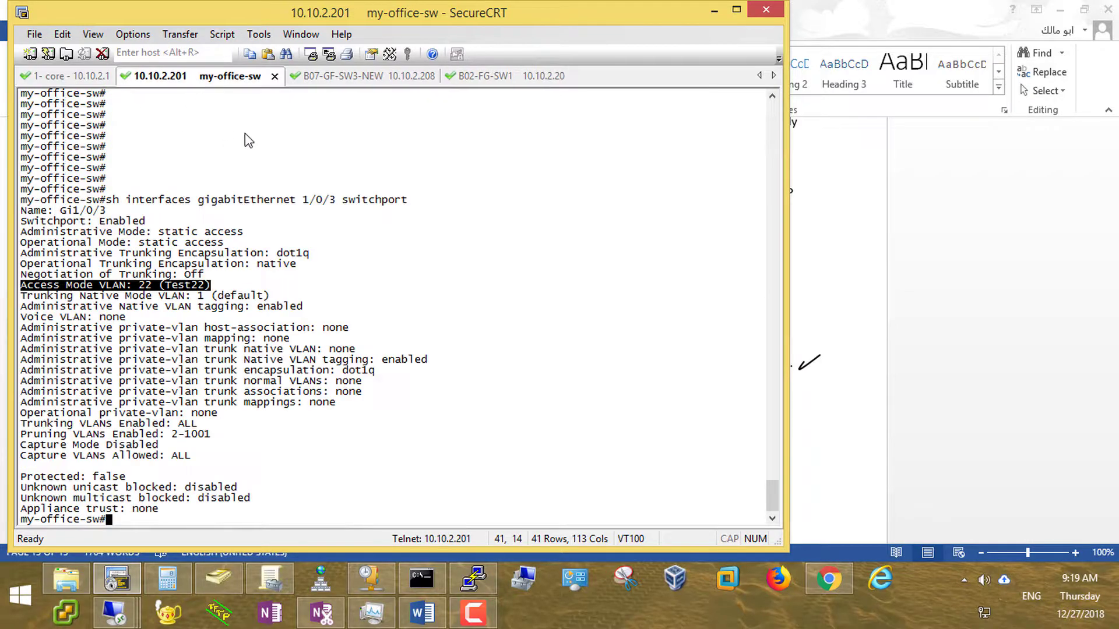
{"action": "left_click", "coordinate": [220, 357]}
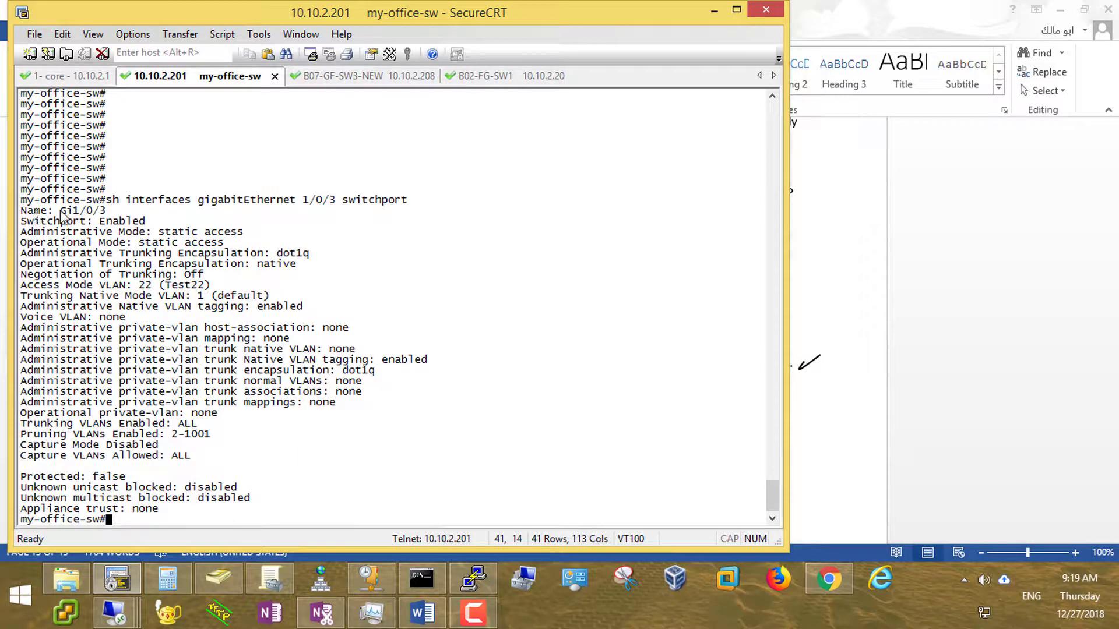
{"action": "left_click_drag", "start_coordinate": [131, 201], "coordinate": [342, 207]}
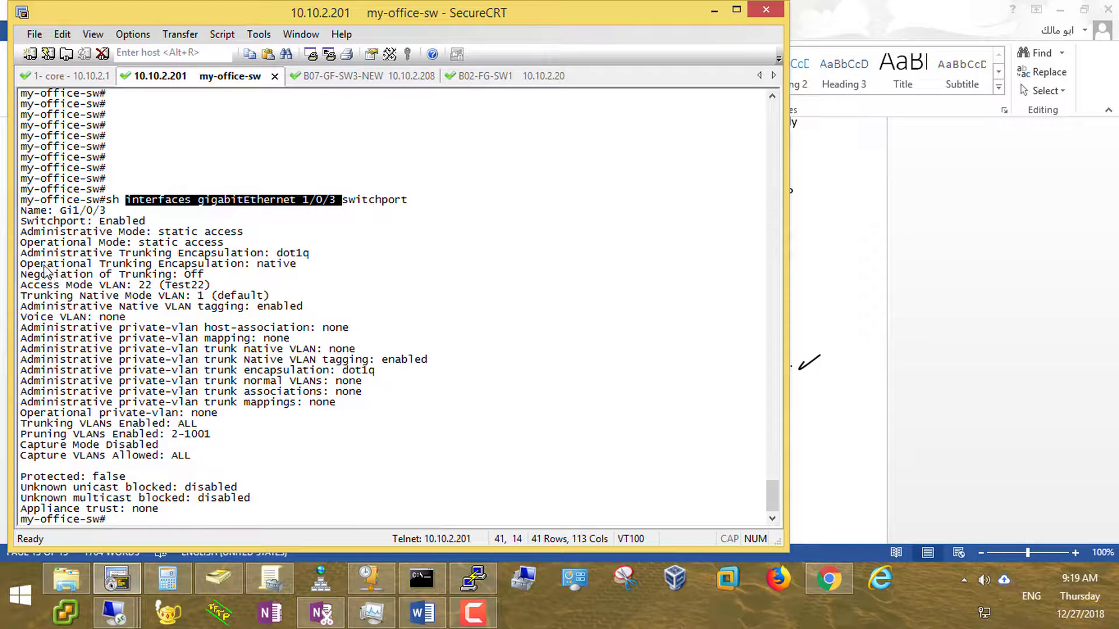
{"action": "left_click_drag", "start_coordinate": [61, 285], "coordinate": [265, 289]}
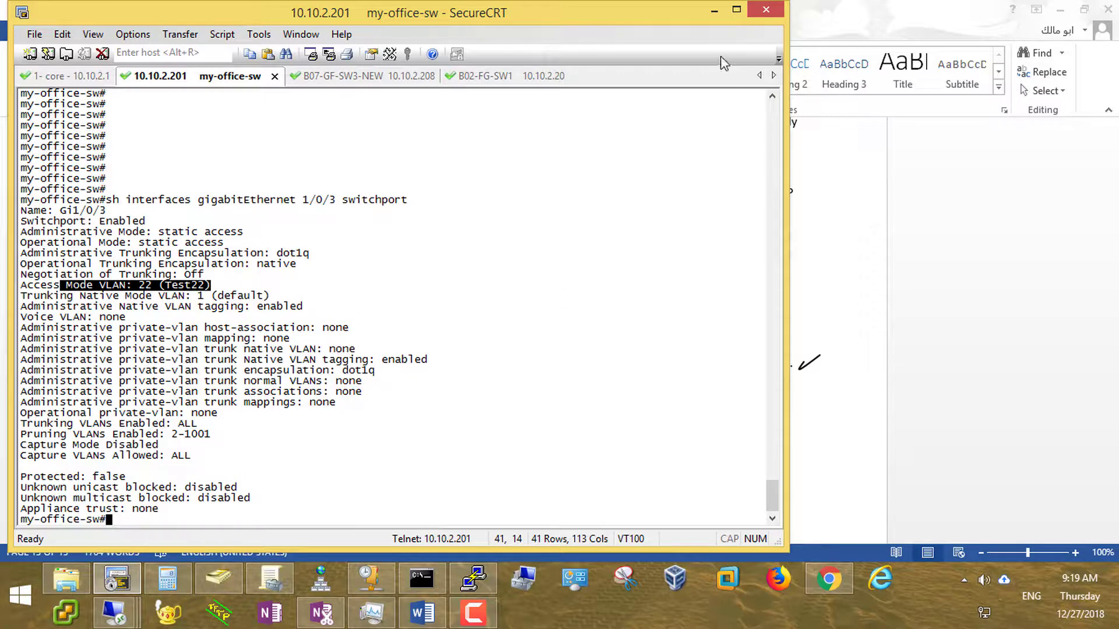
{"action": "left_click", "coordinate": [714, 12]}
Highlight the access point console's failed WLC discovery message.
{"action": "left_click", "coordinate": [473, 579]}
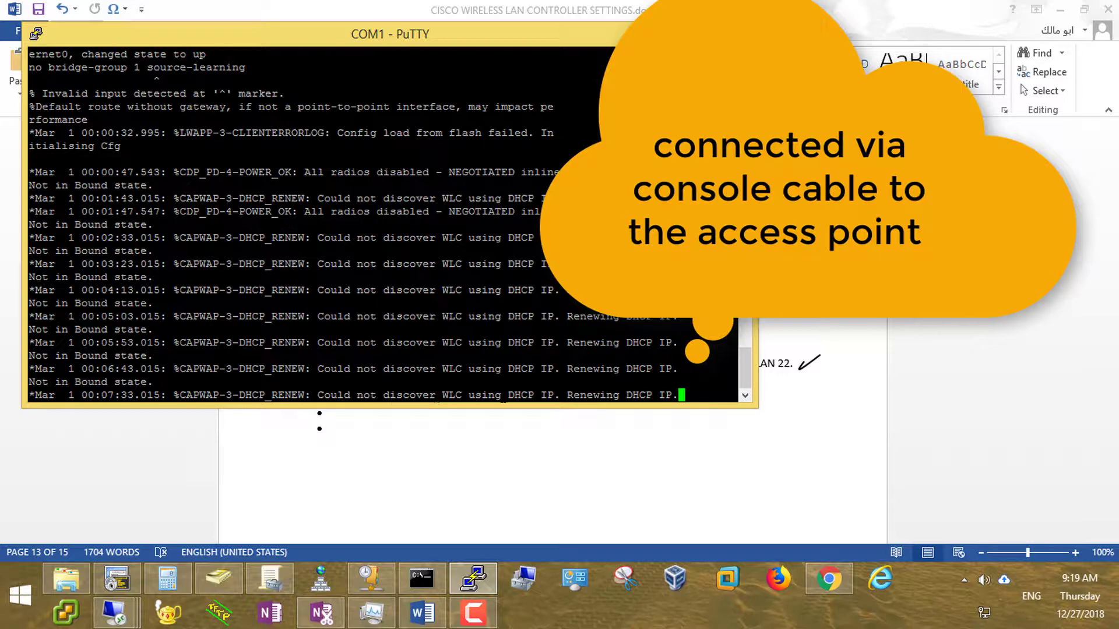
{"action": "left_click_drag", "start_coordinate": [436, 399], "coordinate": [613, 396]}
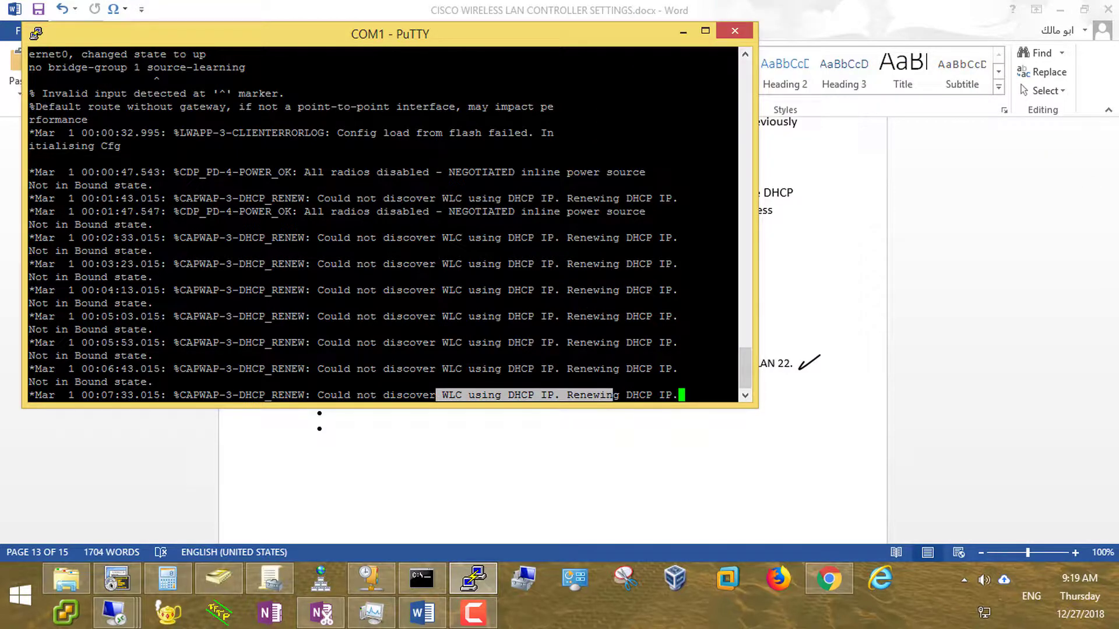
{"action": "left_click", "coordinate": [470, 343]}
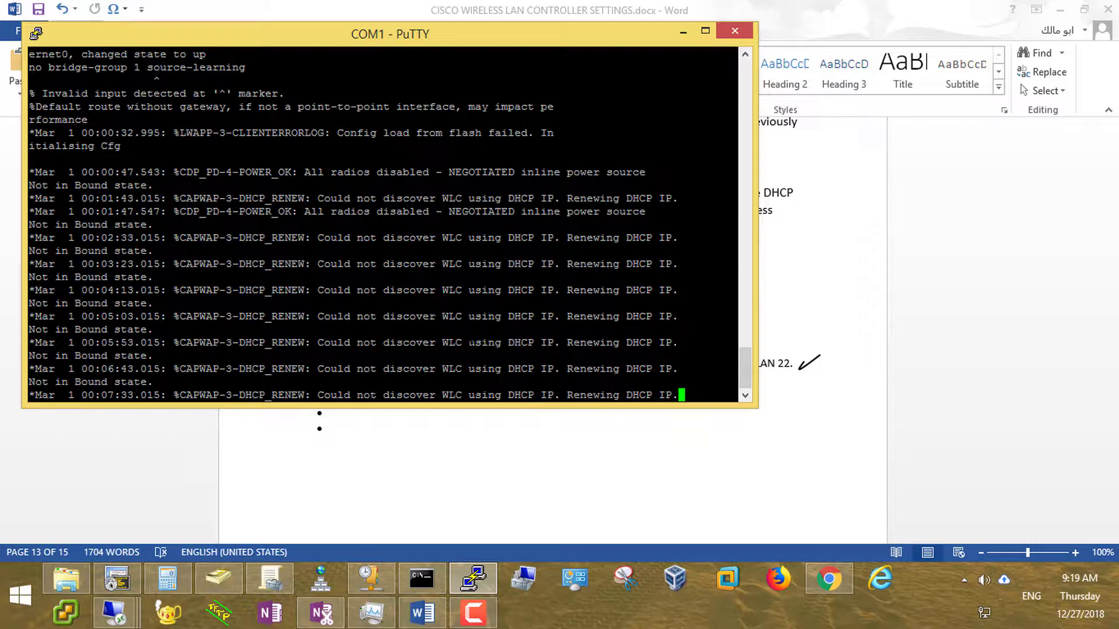
Log in to the access point and enter privileged mode with the enable password.
{"action": "key", "text": "Return"}
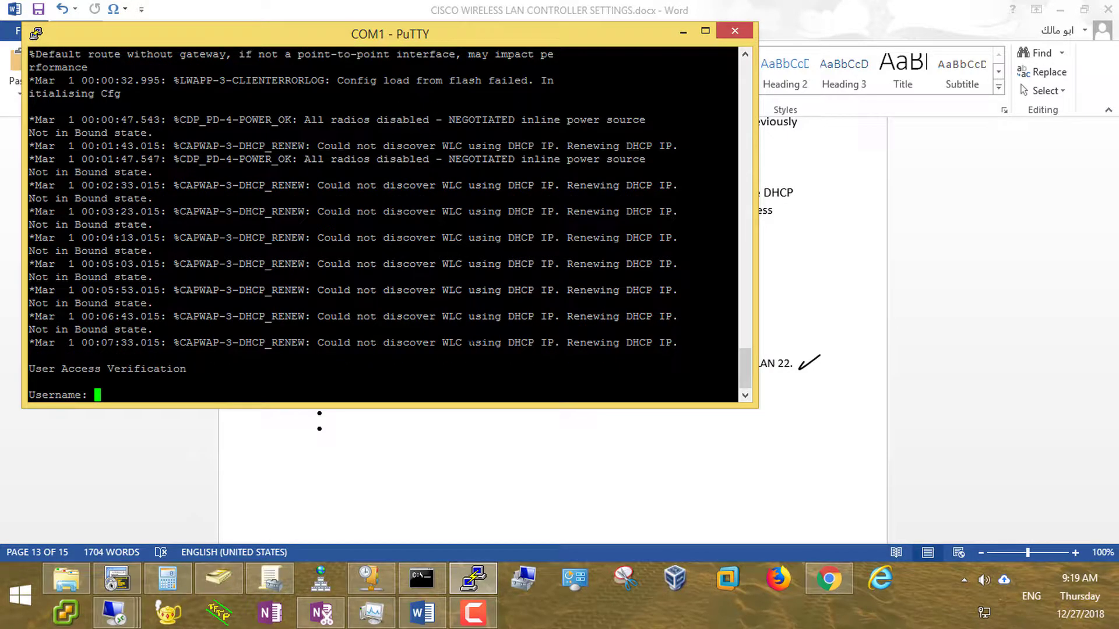
{"action": "key", "text": "Return"}
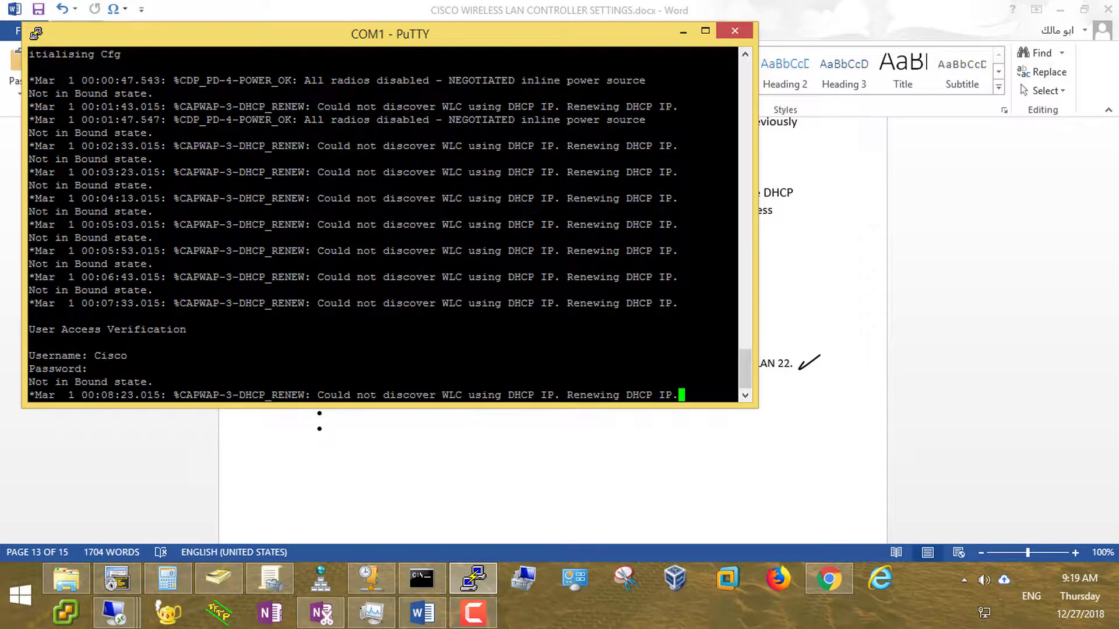
{"action": "key", "text": "Return"}
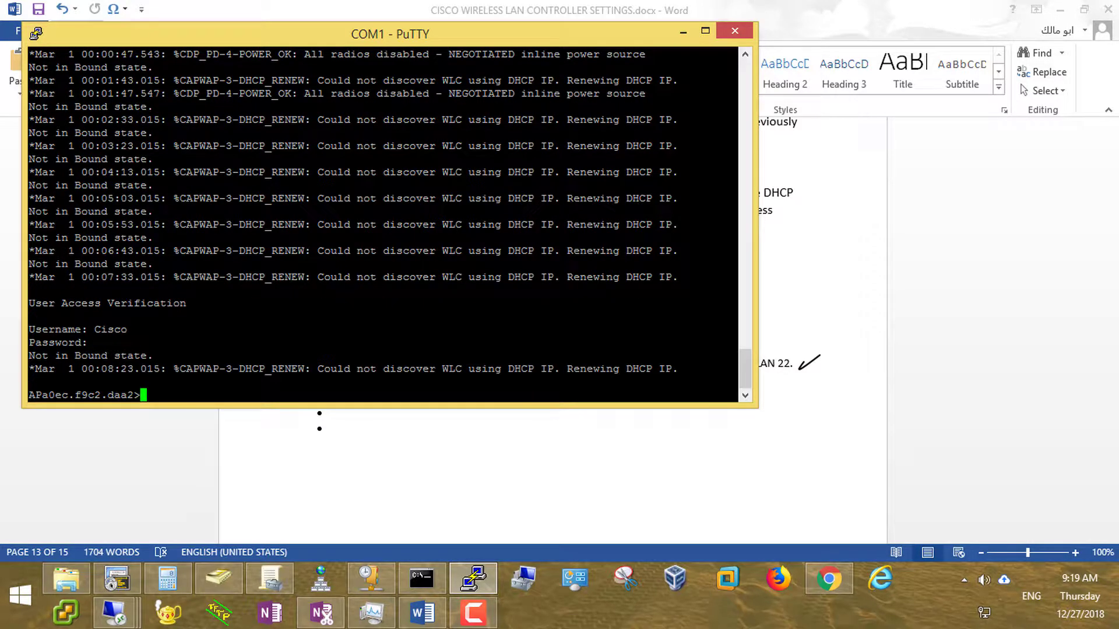
{"action": "key", "text": "Return"}
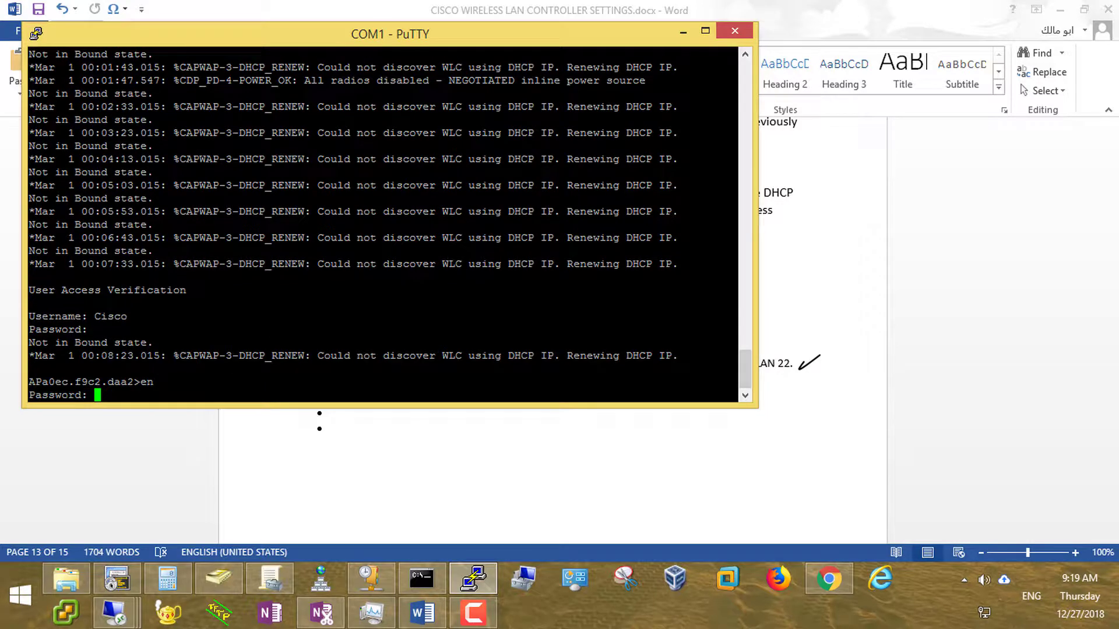
{"action": "key", "text": "Return"}
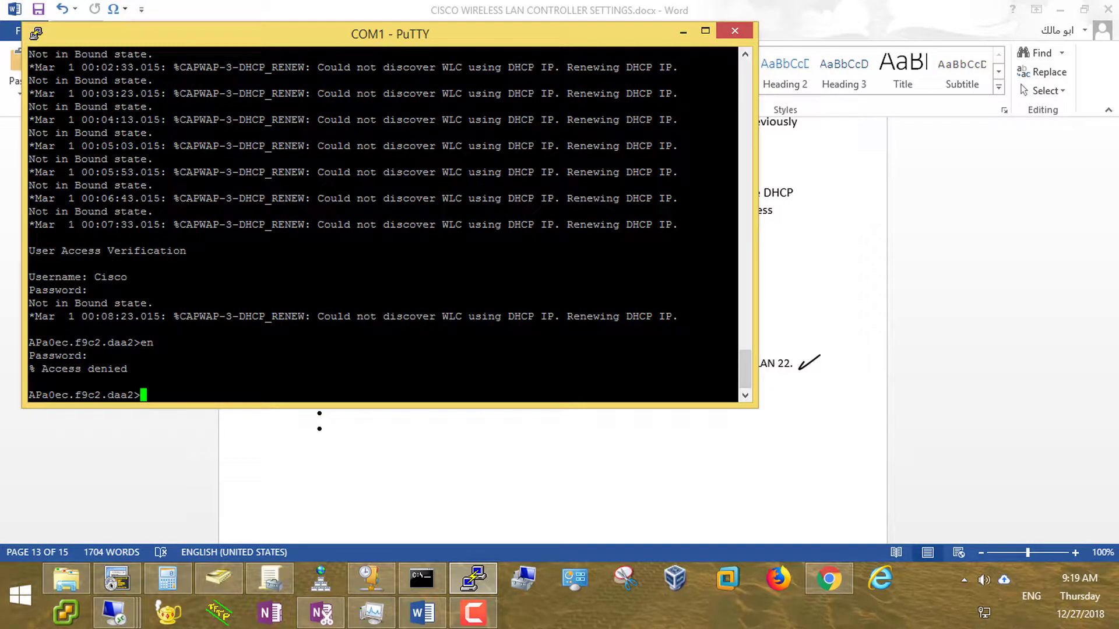
{"action": "key", "text": "Return"}
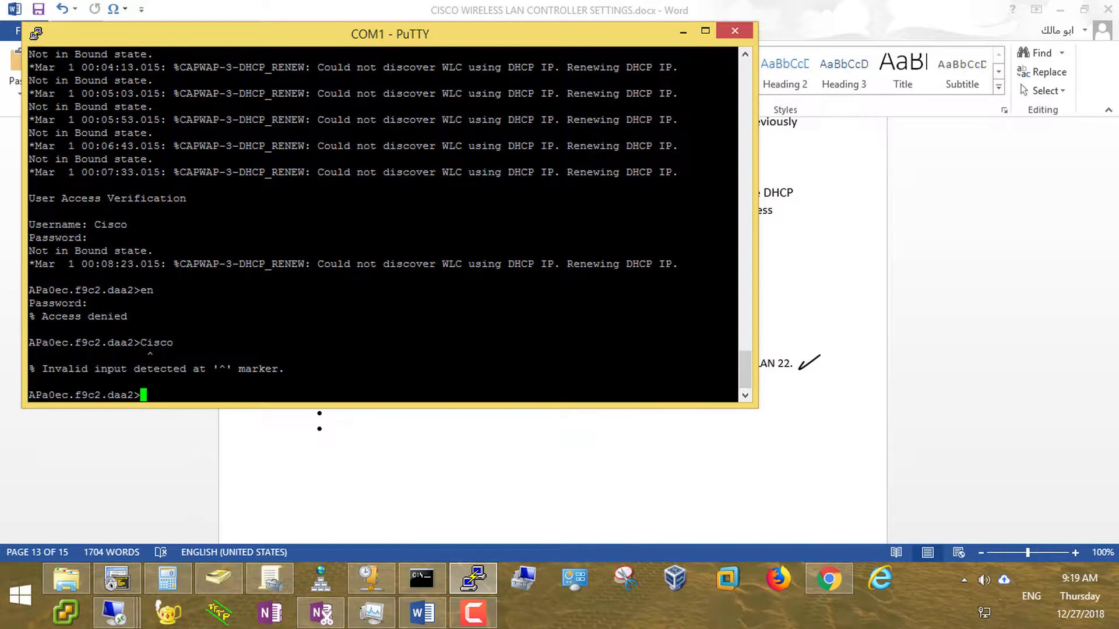
{"action": "key", "text": "Return"}
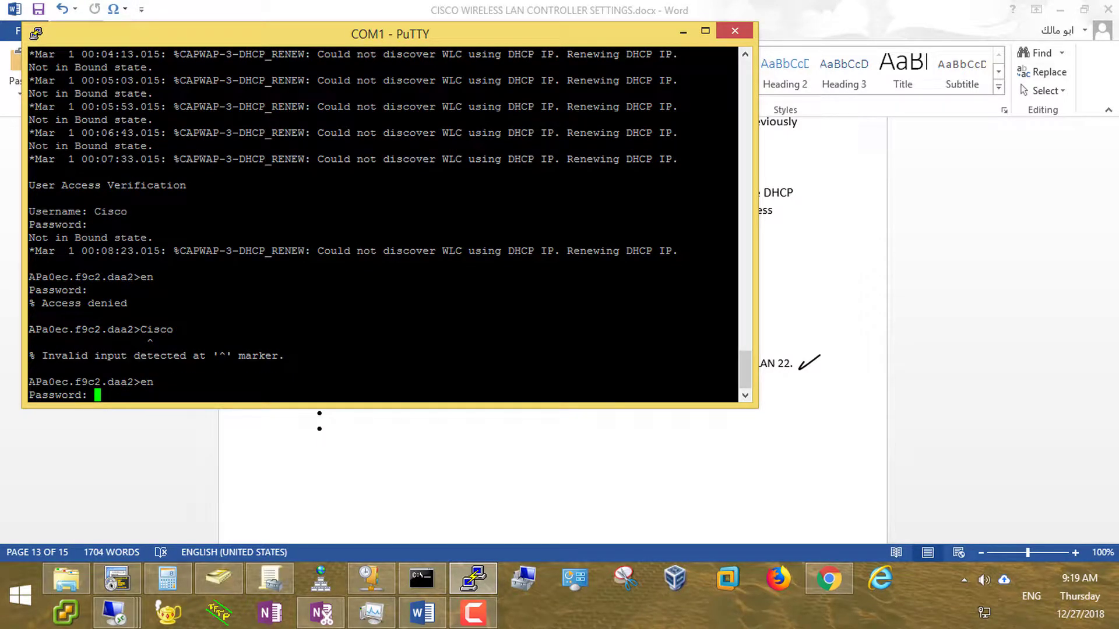
{"action": "key", "text": "Return"}
{"action": "key", "text": "Return"}
{"action": "key", "text": "Return"}
{"action": "key", "text": "Return"}
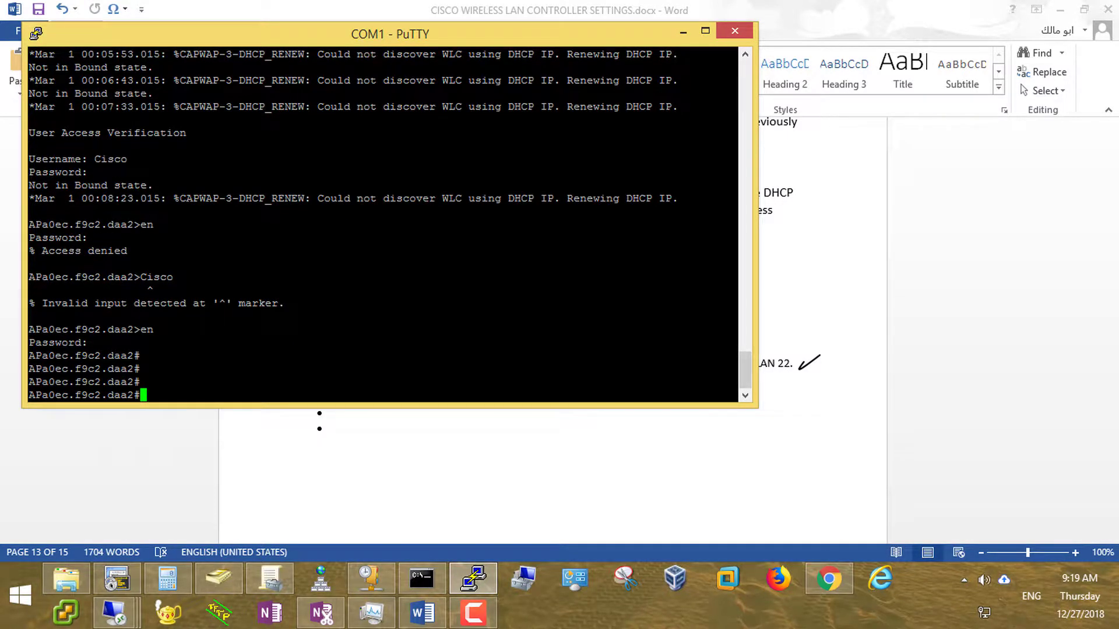
Run 'sh ip int br' and 'sh run' and highlight the BVI1 interface in the configuration.
{"action": "type", "text": "sh ip int br"}
{"action": "key", "text": "Return"}
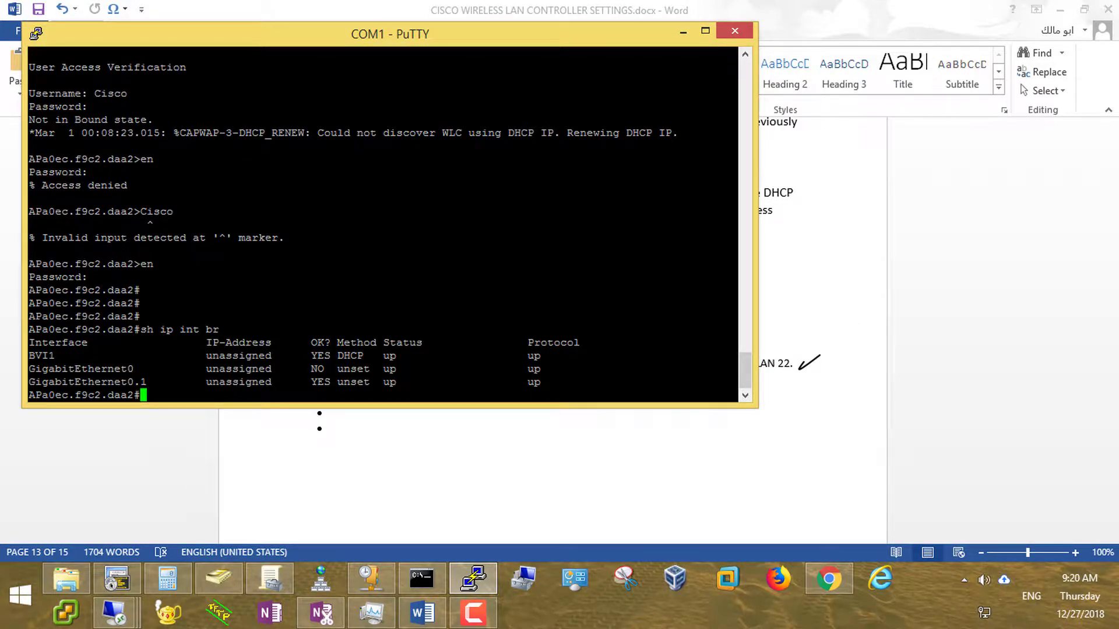
{"action": "key", "text": "Return"}
{"action": "key", "text": "Return"}
{"action": "key", "text": "Return"}
{"action": "key", "text": "Return"}
{"action": "type", "text": "sh run"}
{"action": "key", "text": "Return"}
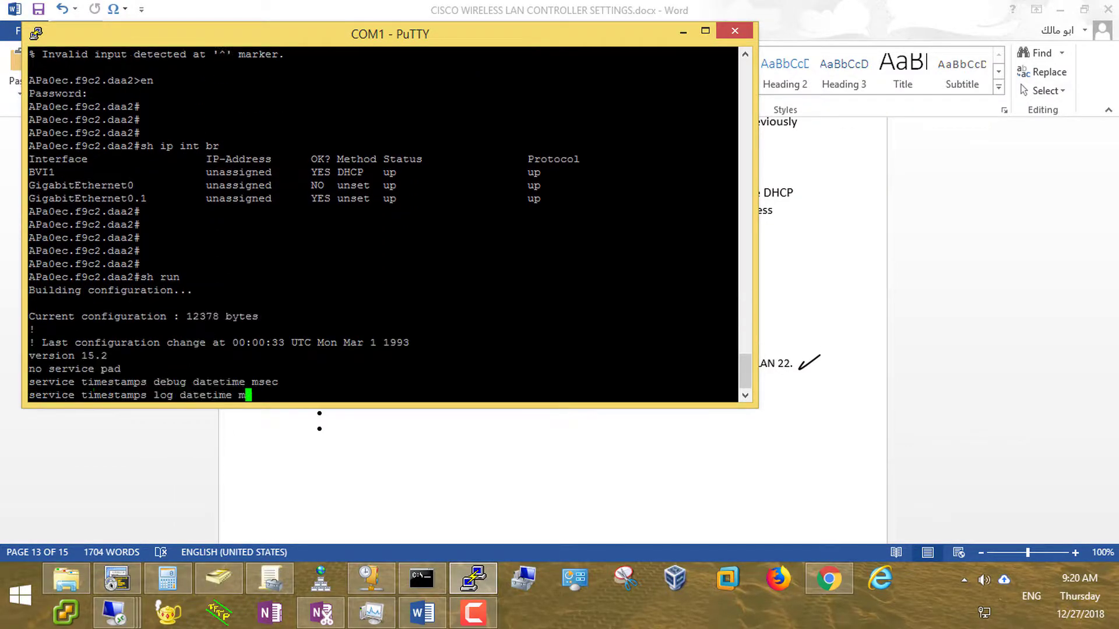
{"action": "key", "text": "space"}
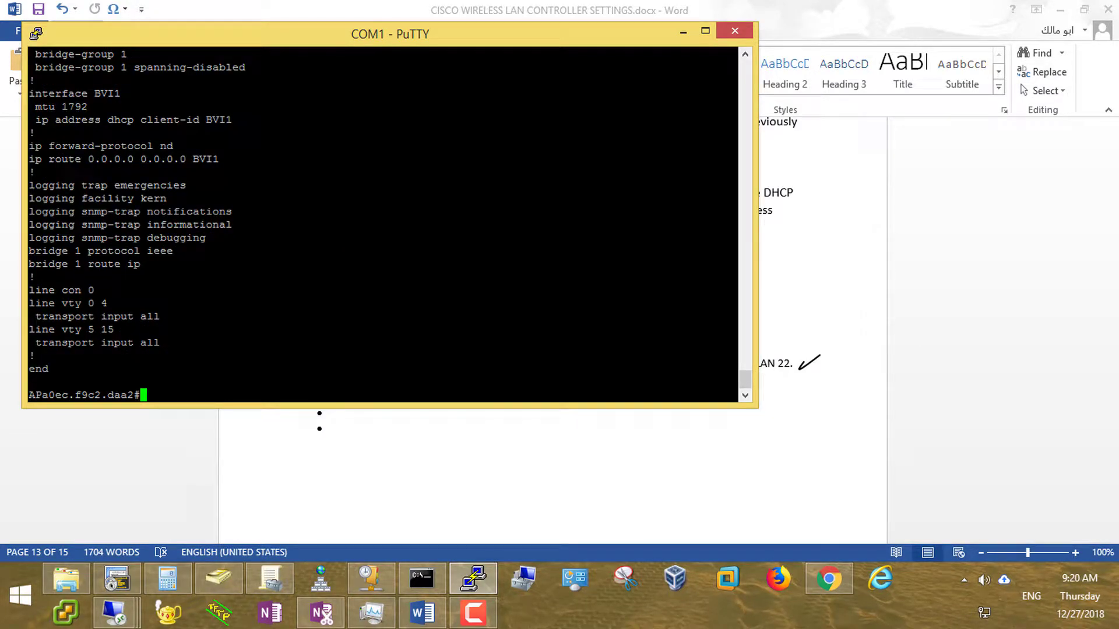
{"action": "scroll", "coordinate": [383, 224], "scroll_direction": "up", "scroll_amount": 4}
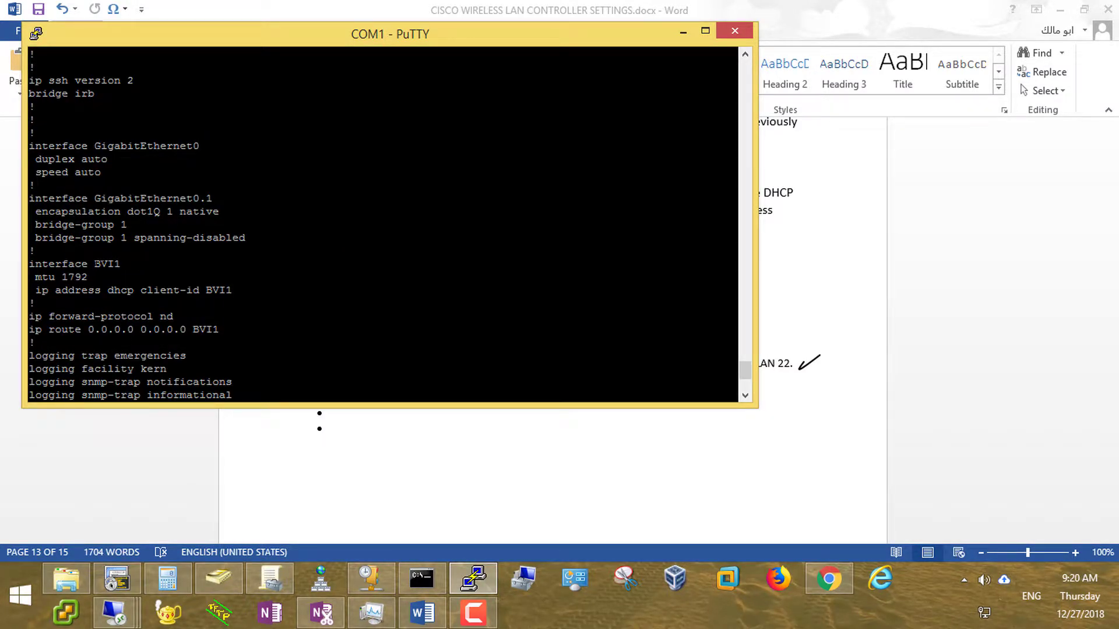
{"action": "left_click_drag", "start_coordinate": [95, 264], "coordinate": [173, 264]}
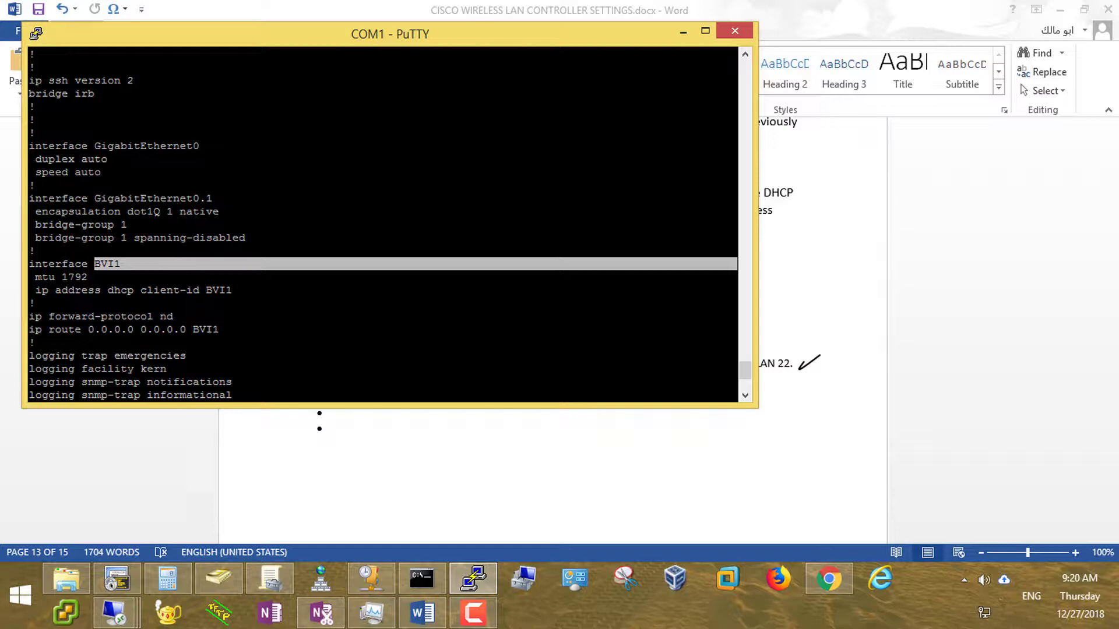
{"action": "left_click", "coordinate": [683, 31]}
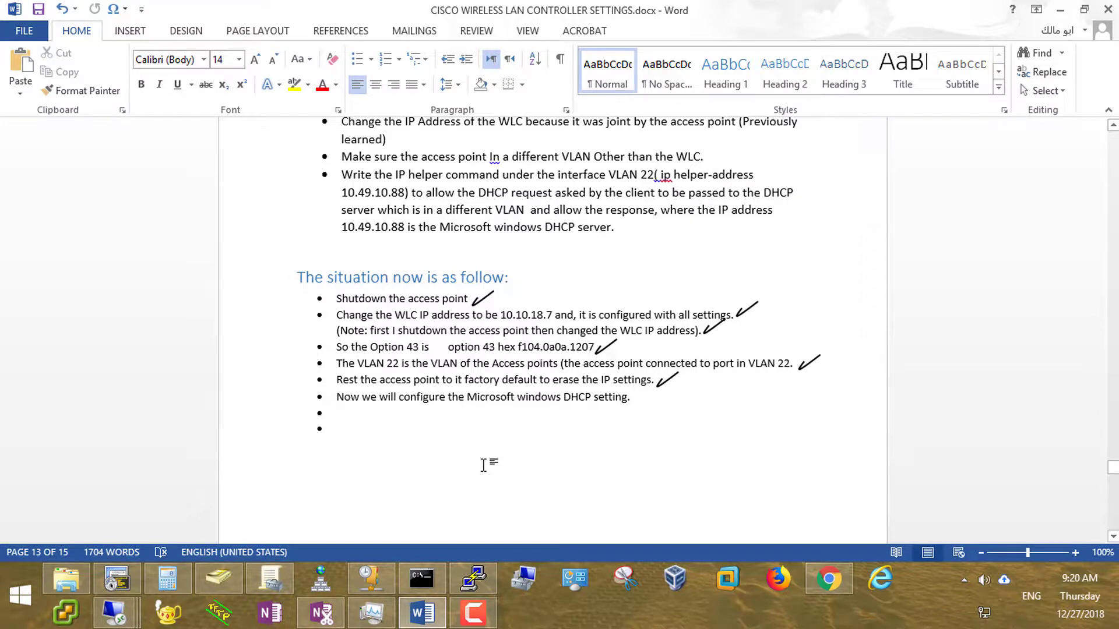
Launch the New Scope Wizard from the DHCP server's IPv4 node.
{"action": "left_click", "coordinate": [453, 414]}
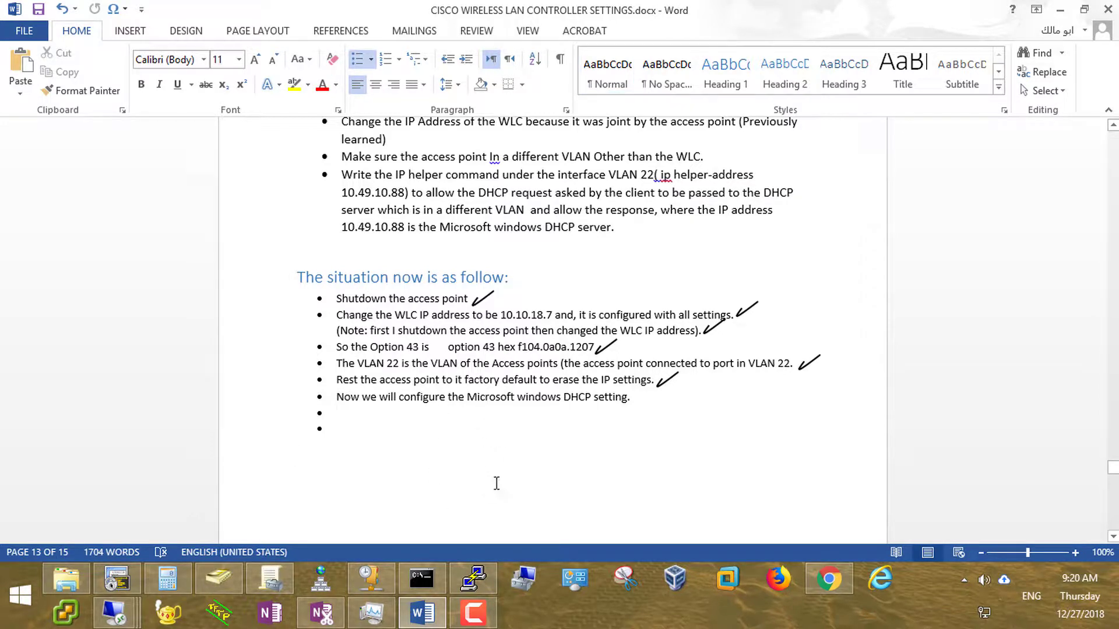
{"action": "left_click", "coordinate": [374, 579]}
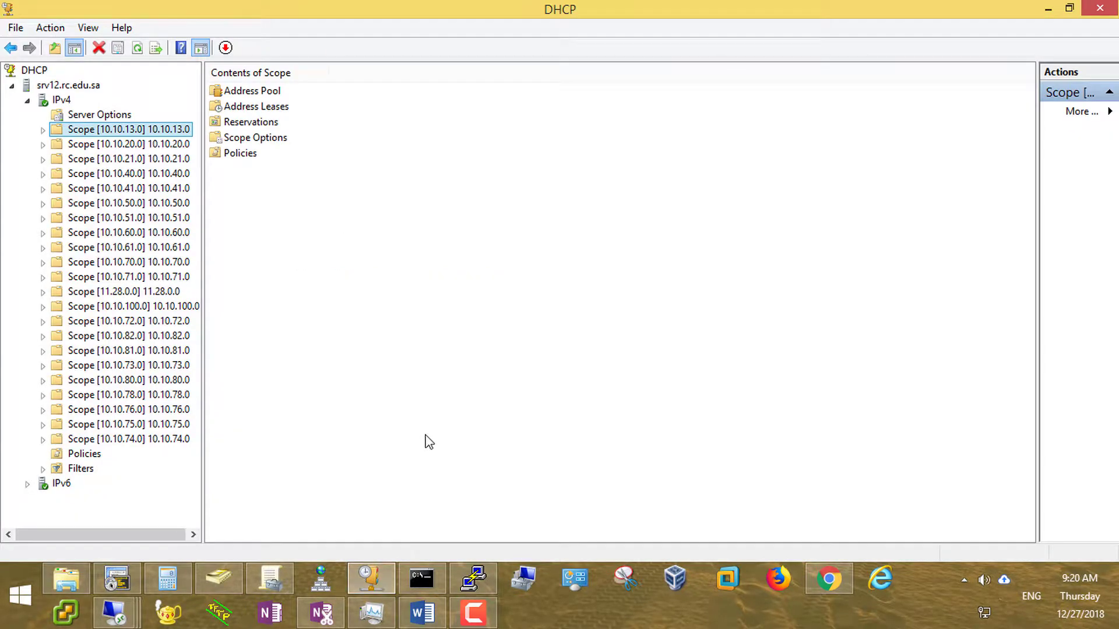
{"action": "left_click", "coordinate": [61, 101]}
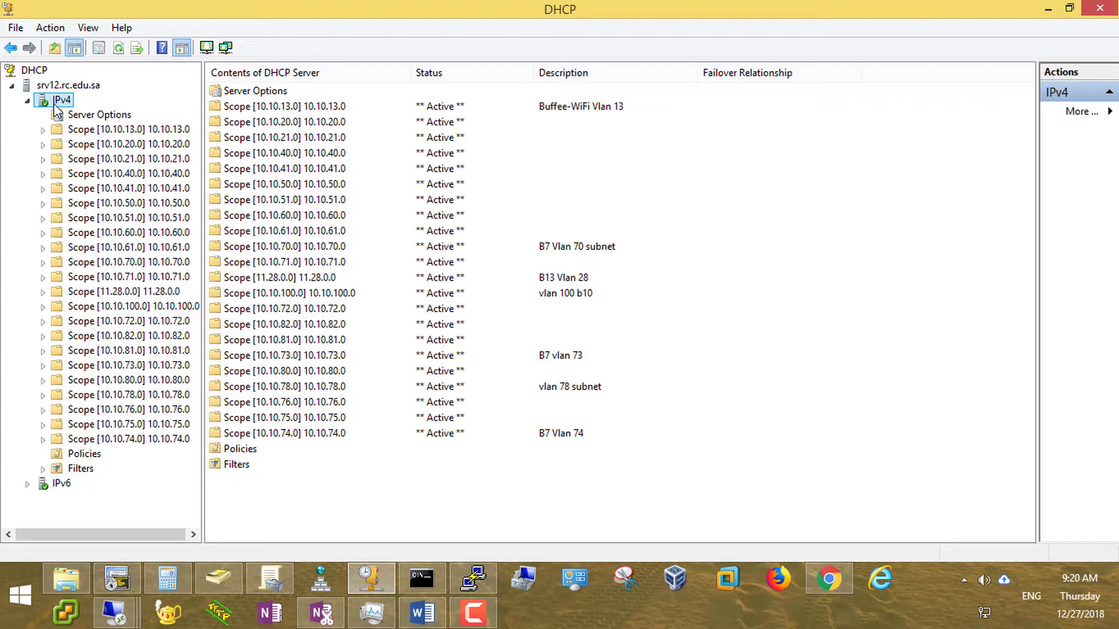
{"action": "right_click", "coordinate": [55, 104]}
{"action": "left_click", "coordinate": [75, 137]}
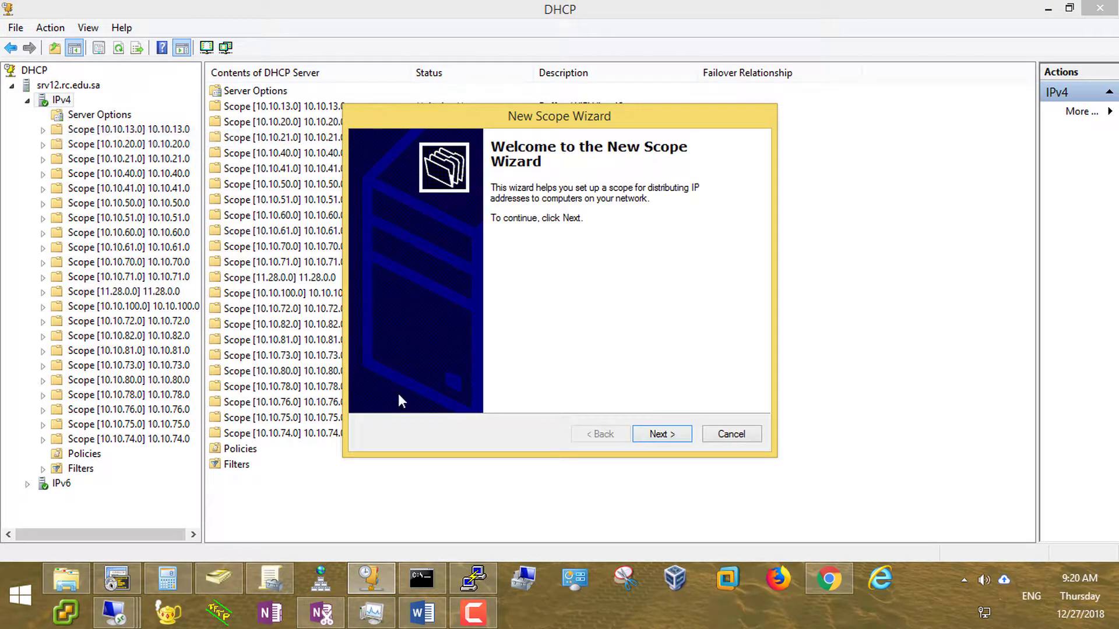
{"action": "left_click", "coordinate": [651, 435]}
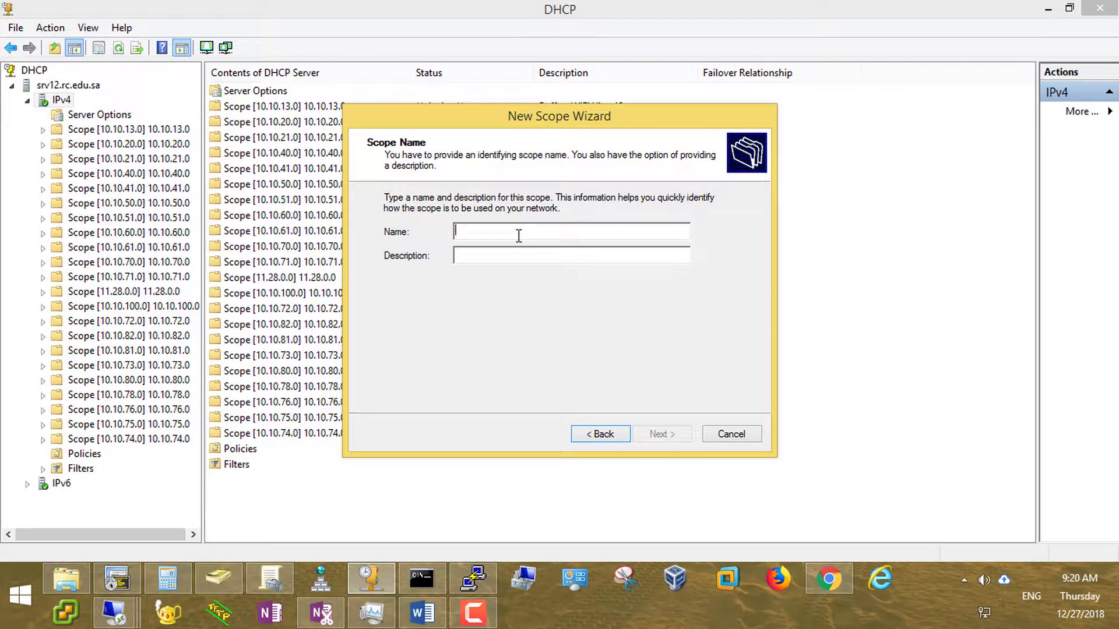
Name the scope VLAN 22 with range 10.10.22.66–10.10.22.88 and mask 255.255.255.0.
{"action": "type", "text": "VL"}
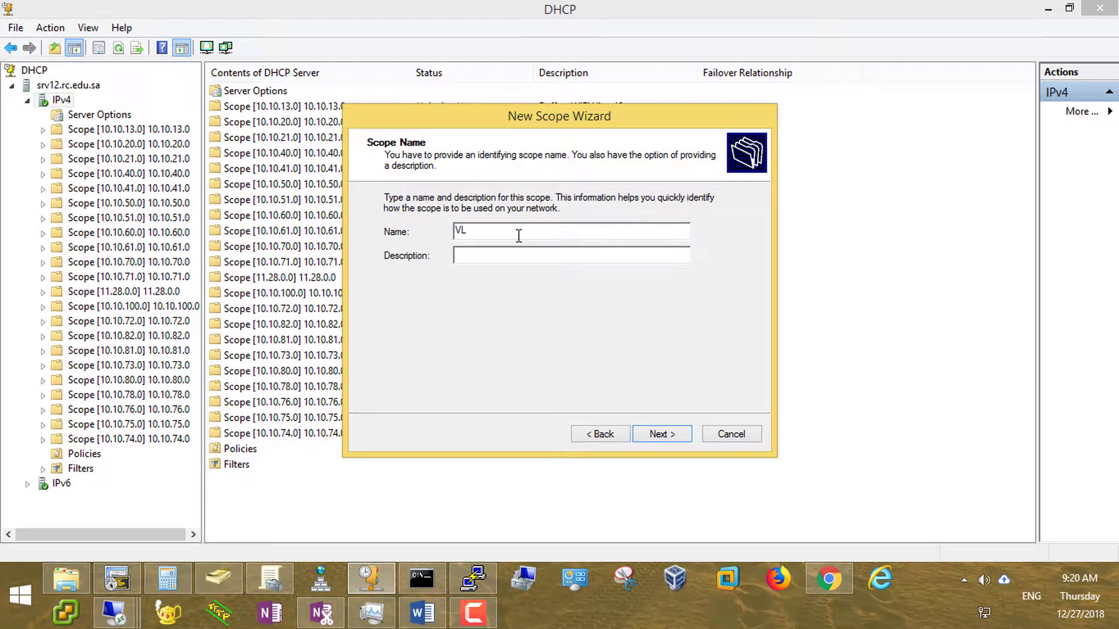
{"action": "type", "text": "AN 22"}
{"action": "left_click", "coordinate": [669, 439]}
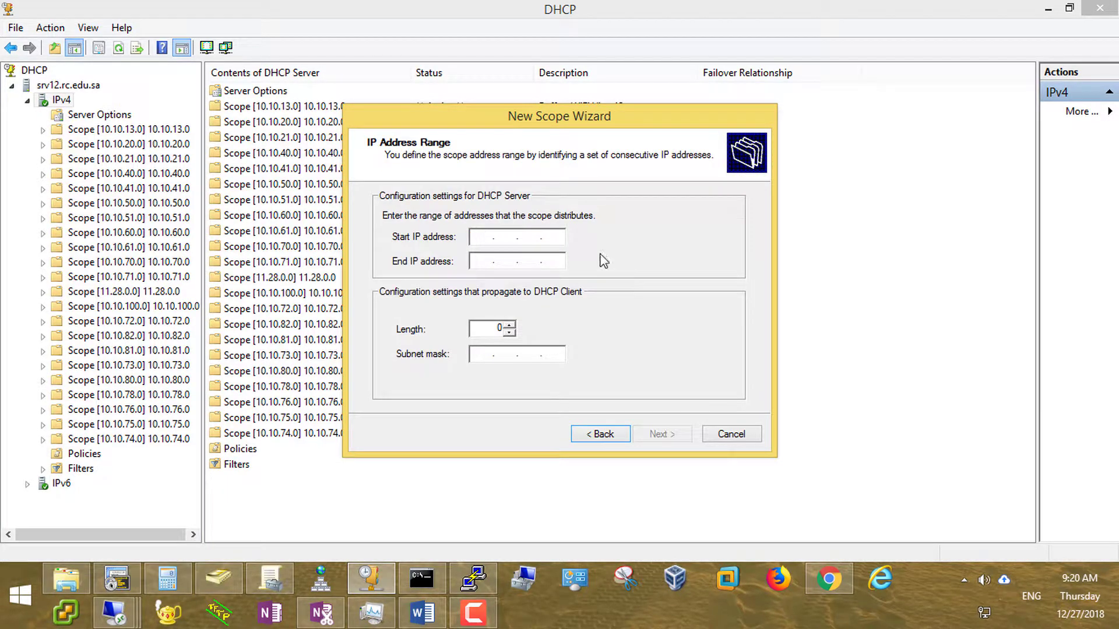
{"action": "type", "text": "10.10.22.266"}
{"action": "key", "text": "Tab"}
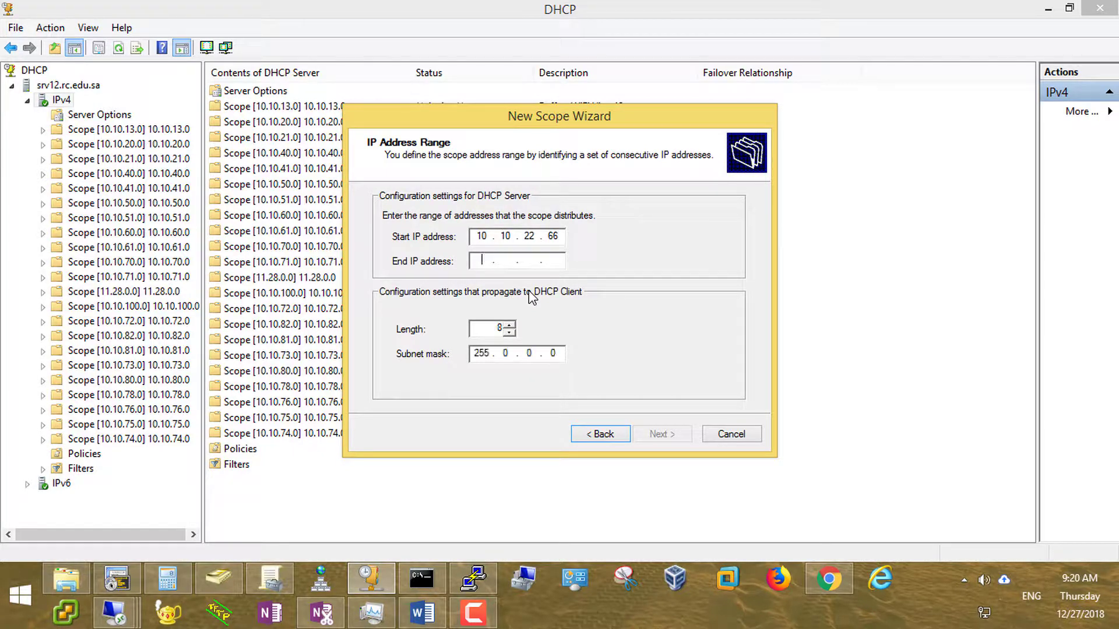
{"action": "type", "text": "10.10"}
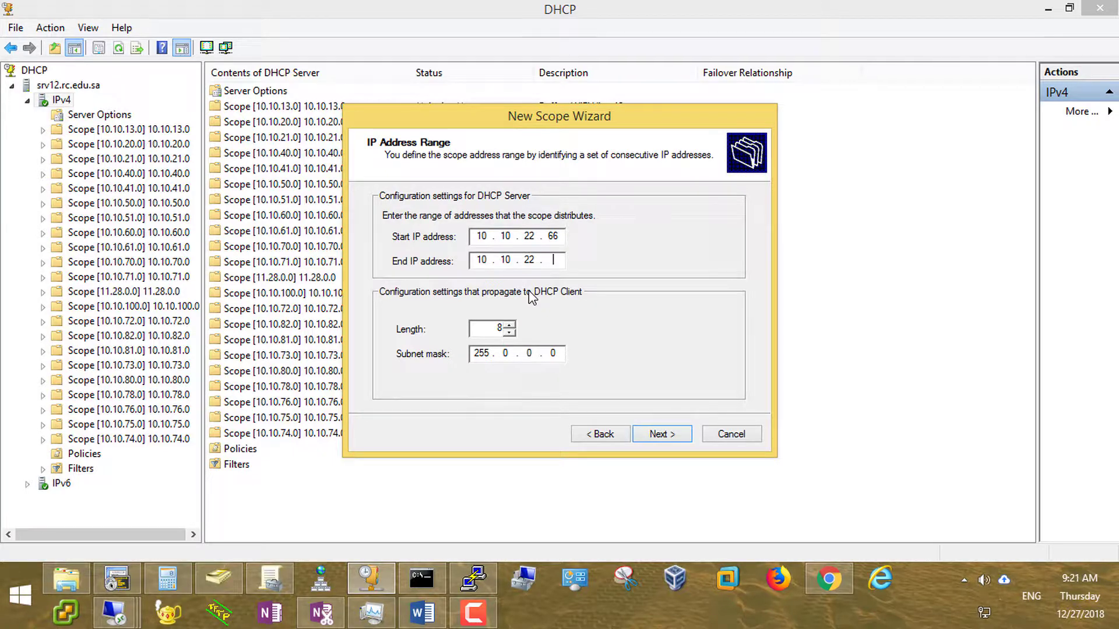
{"action": "type", "text": ".22.88"}
{"action": "double_click", "coordinate": [504, 357]}
{"action": "type", "text": "255255"}
{"action": "left_click", "coordinate": [673, 437]}
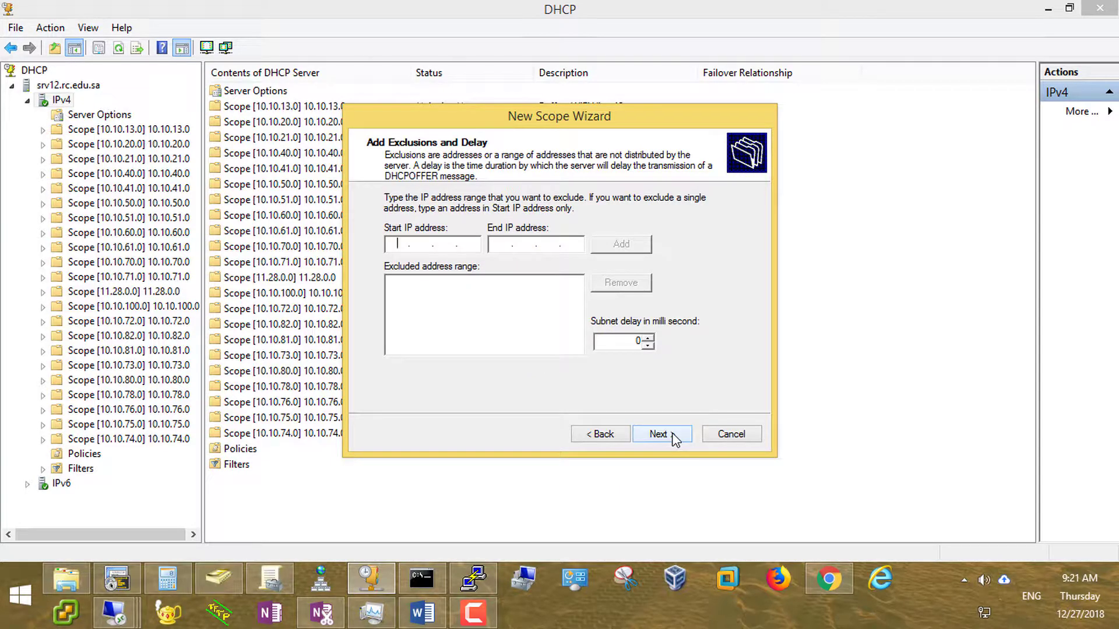
Skip exclusions, keep default lease, add gateway 10.10.22.1, keep DNS, skip WINS, and activate the scope.
{"action": "left_click", "coordinate": [665, 435]}
{"action": "left_click", "coordinate": [664, 435]}
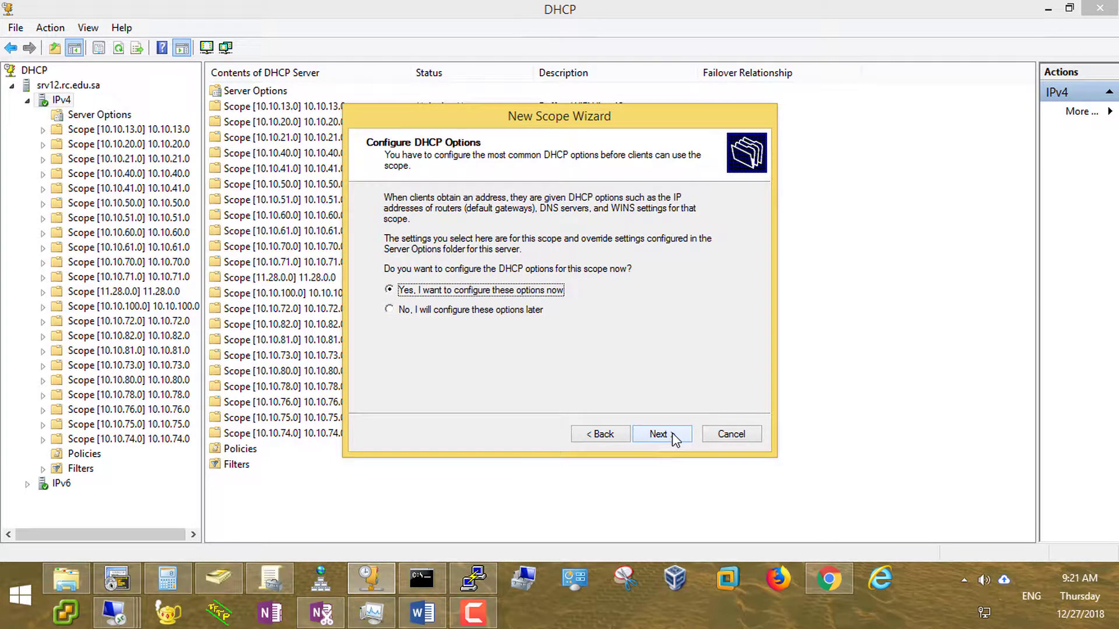
{"action": "left_click", "coordinate": [675, 439]}
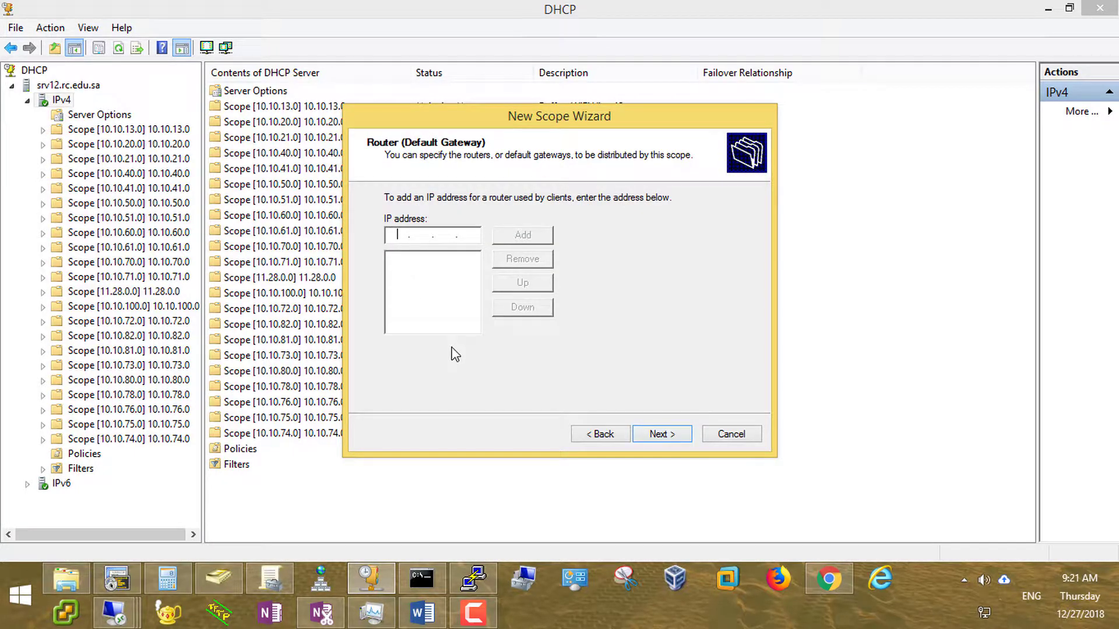
{"action": "type", "text": "10.10"}
{"action": "type", "text": "22.1"}
{"action": "left_click", "coordinate": [522, 235]}
{"action": "left_click", "coordinate": [680, 436]}
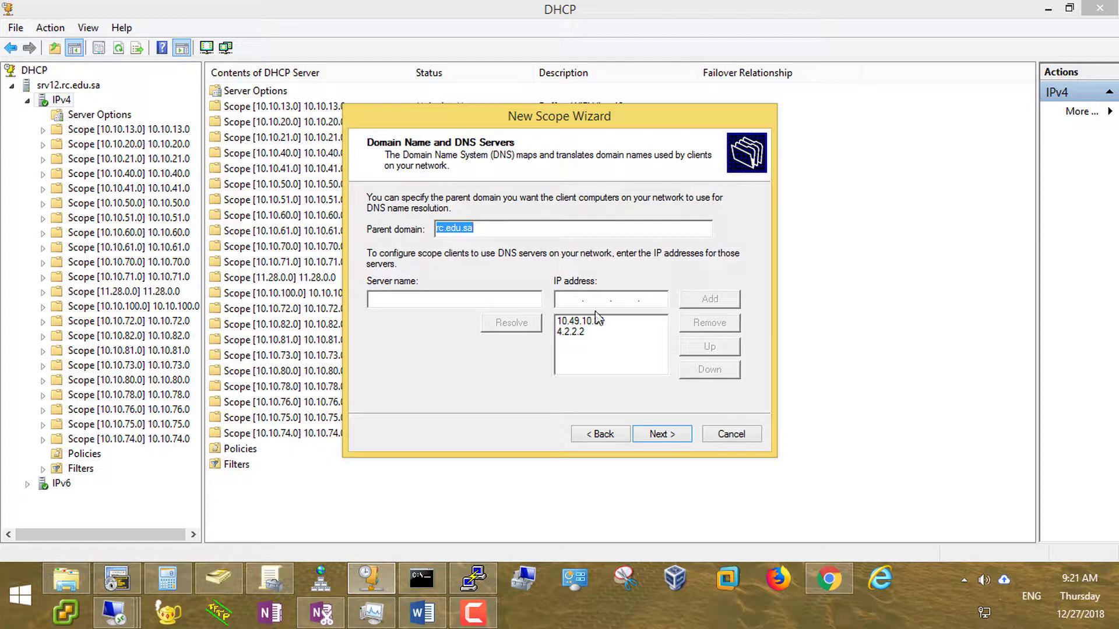
{"action": "left_click", "coordinate": [660, 437]}
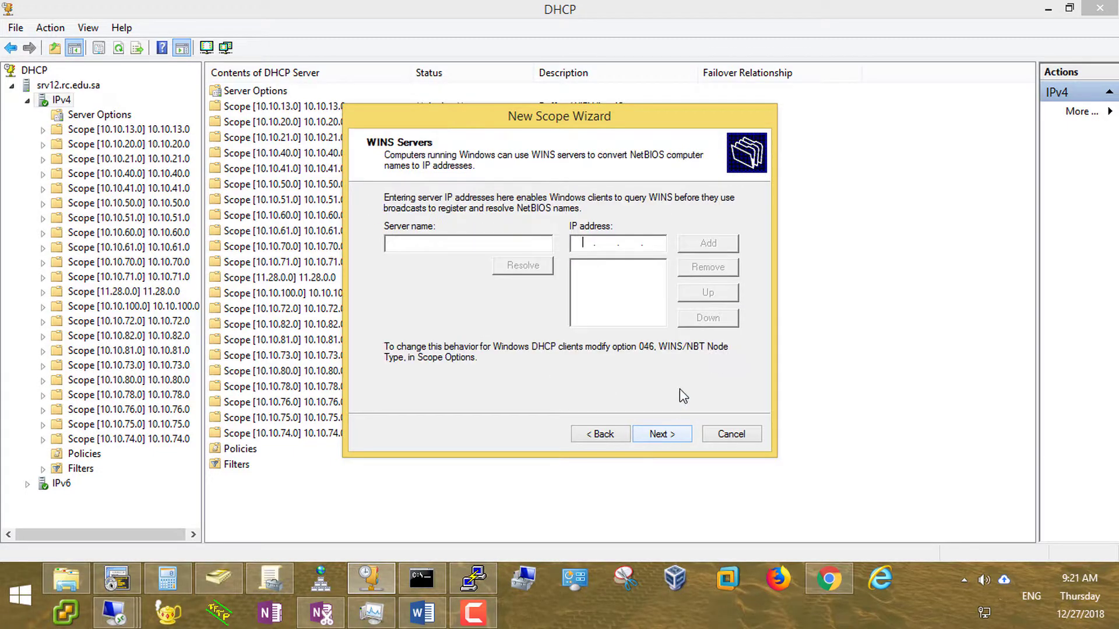
{"action": "left_click", "coordinate": [664, 436]}
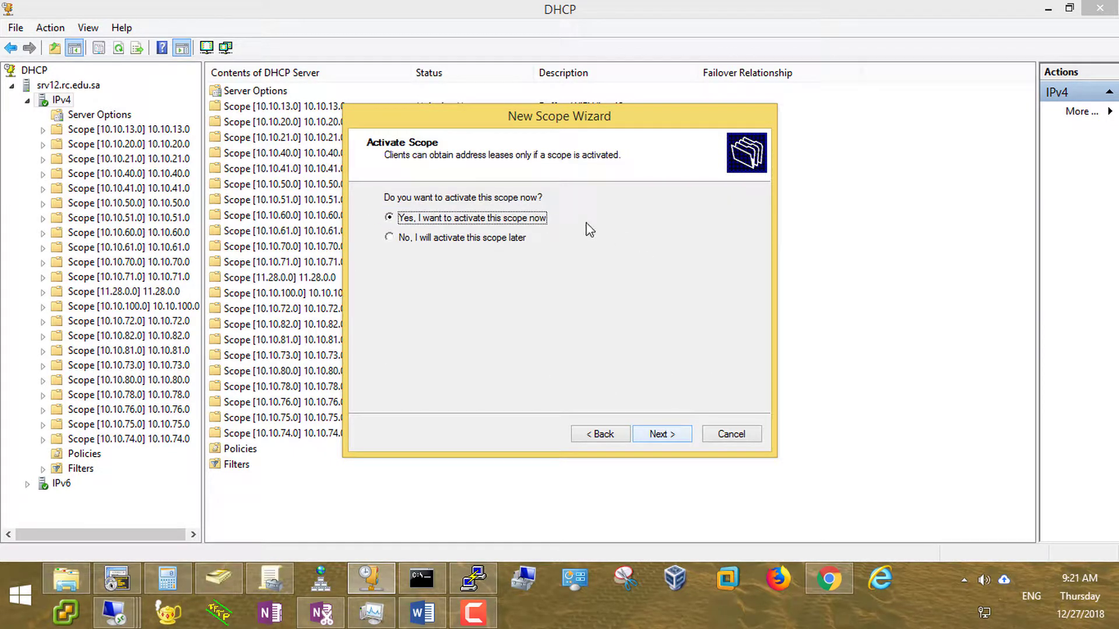
{"action": "left_click", "coordinate": [662, 435]}
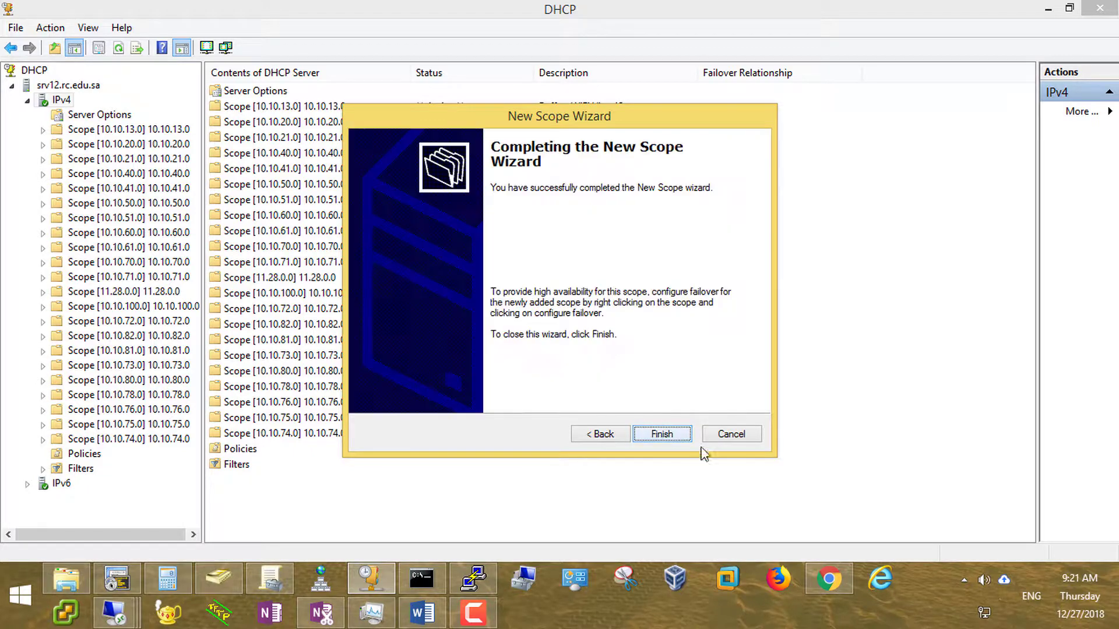
{"action": "left_click", "coordinate": [671, 436]}
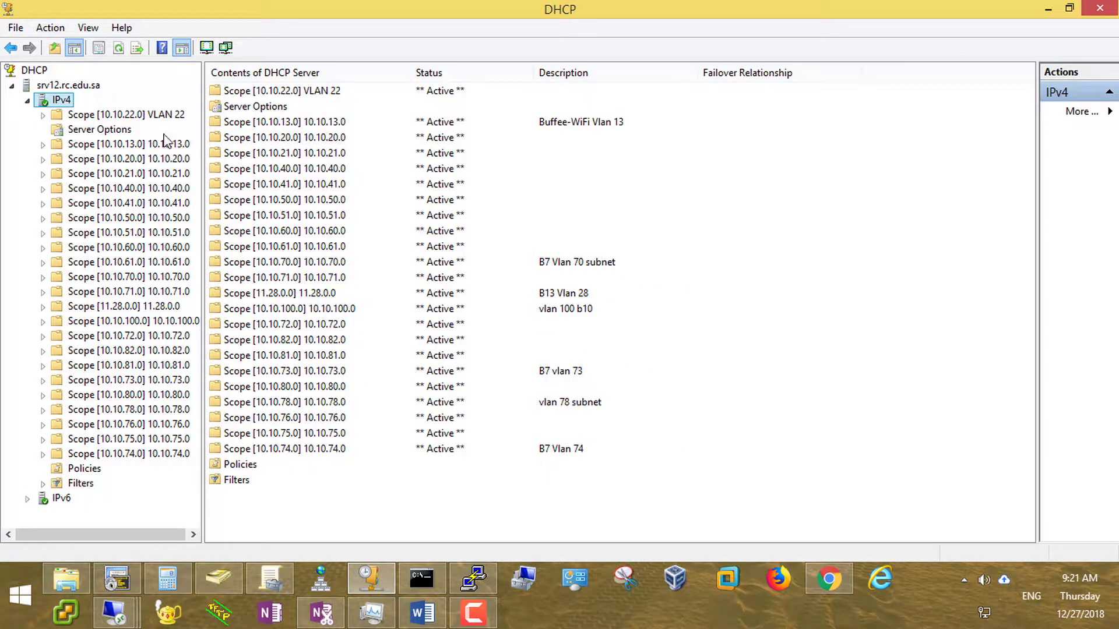
Expand the new Scope [10.10.22.0] VLAN 22 and widen the tree pane to show its name.
{"action": "left_click", "coordinate": [146, 115]}
{"action": "double_click", "coordinate": [146, 115]}
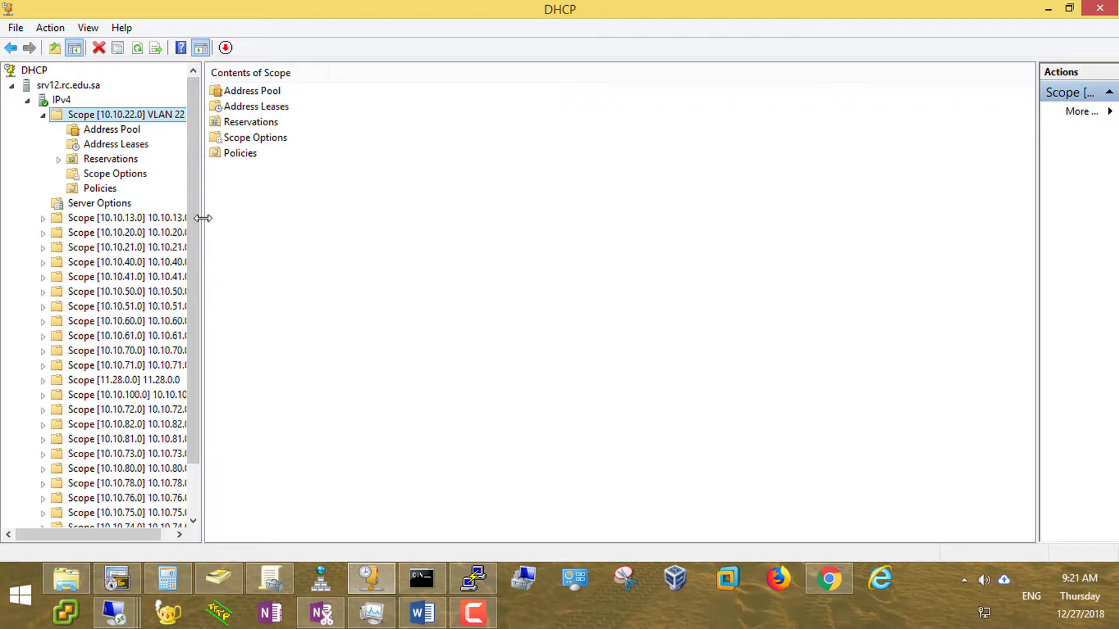
{"action": "left_click_drag", "start_coordinate": [203, 217], "coordinate": [319, 222]}
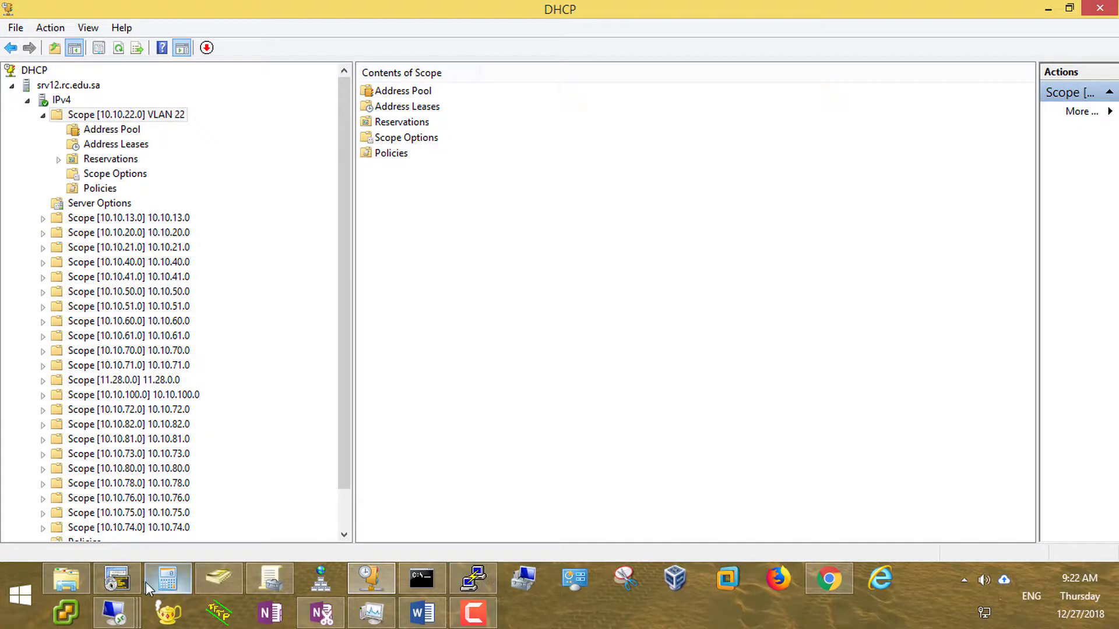
{"action": "left_click", "coordinate": [117, 579]}
Set ip helper-address 10.10.49.88 on interface VLAN 22 in global configuration mode.
{"action": "type", "text": "conf t"}
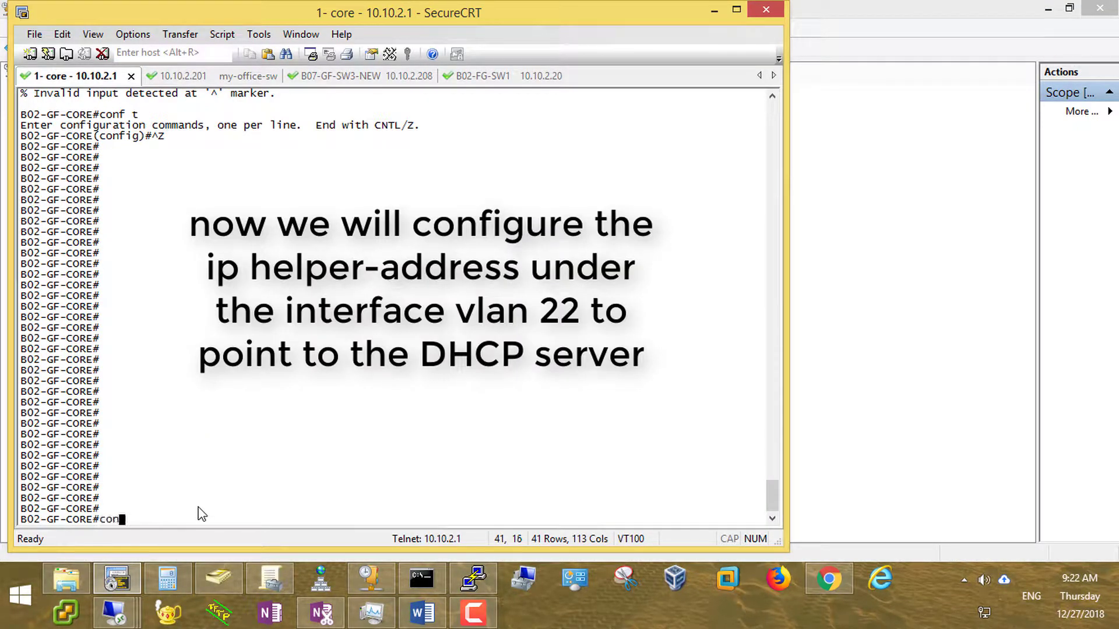
{"action": "key", "text": "Return"}
{"action": "type", "text": "int "}
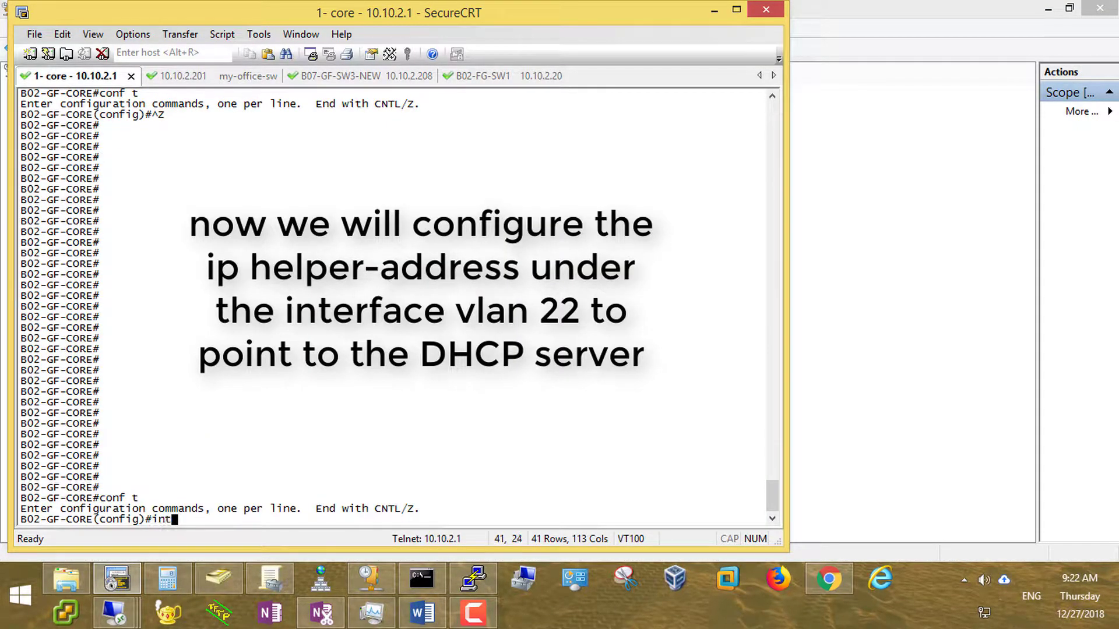
{"action": "type", "text": "vlan 2"}
{"action": "type", "text": "2"}
{"action": "key", "text": "Return"}
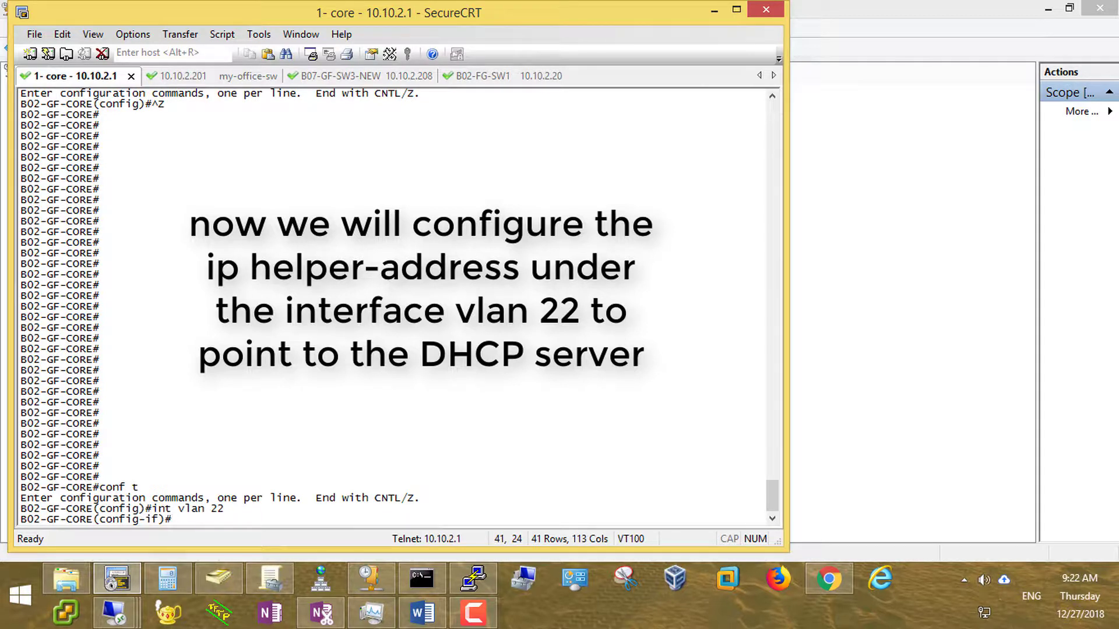
{"action": "type", "text": "ip hel"}
{"action": "key", "text": "question"}
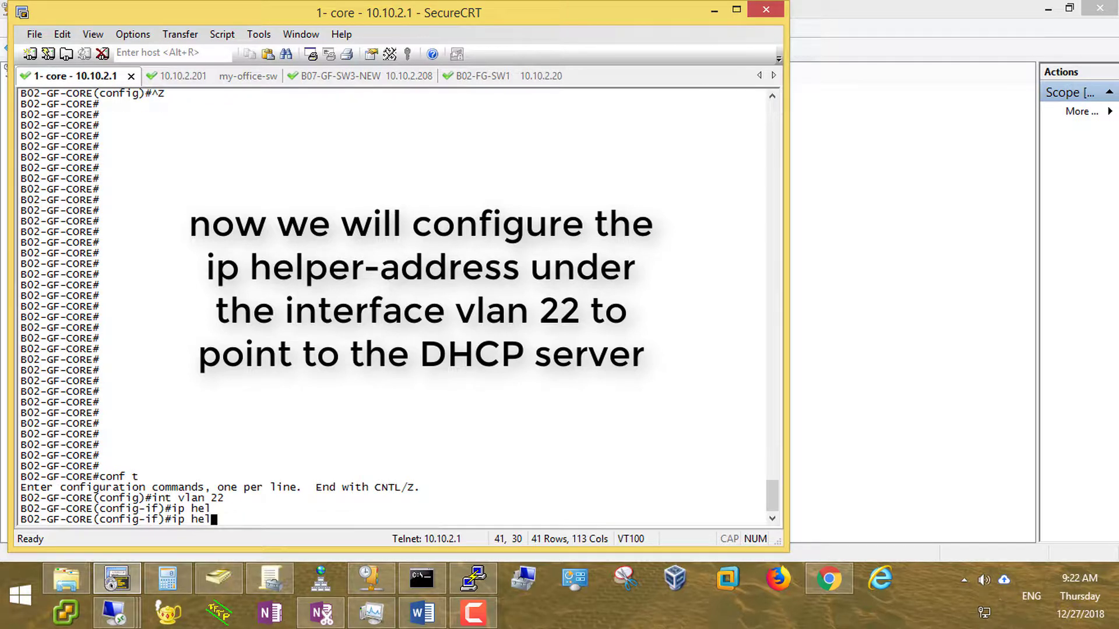
{"action": "type", "text": "per"}
{"action": "key", "text": "Tab"}
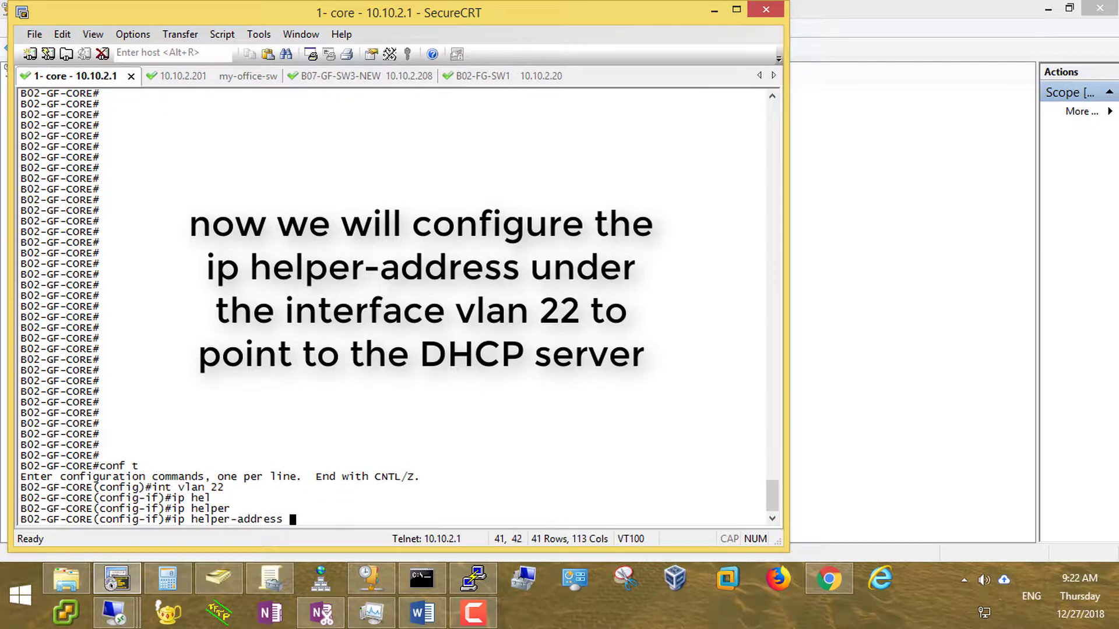
{"action": "type", "text": "10.10.49.88"}
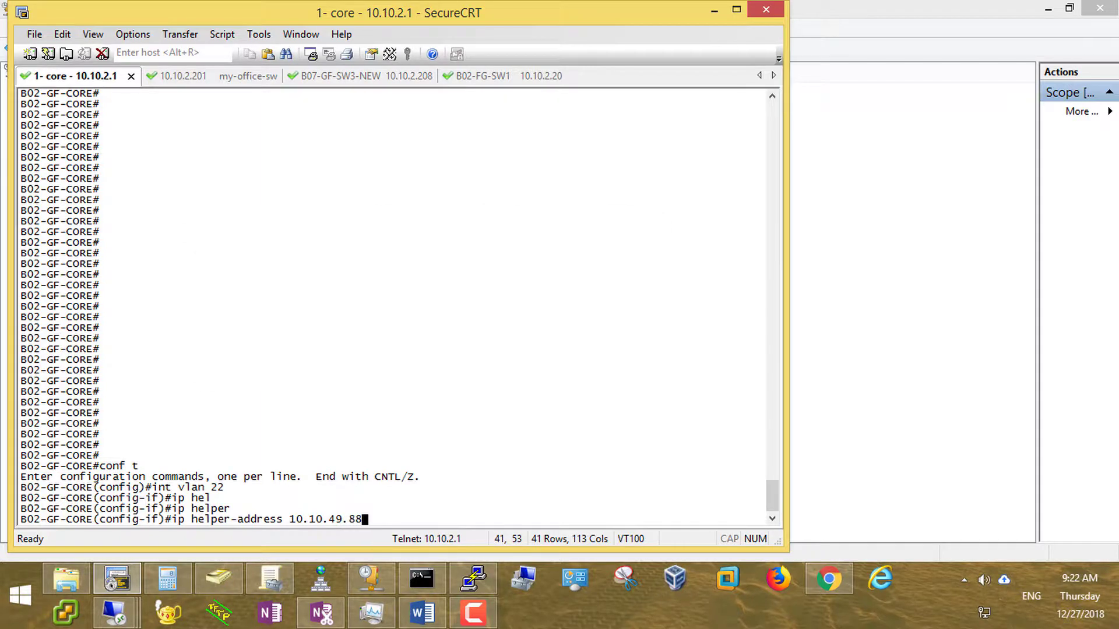
{"action": "key", "text": "Return"}
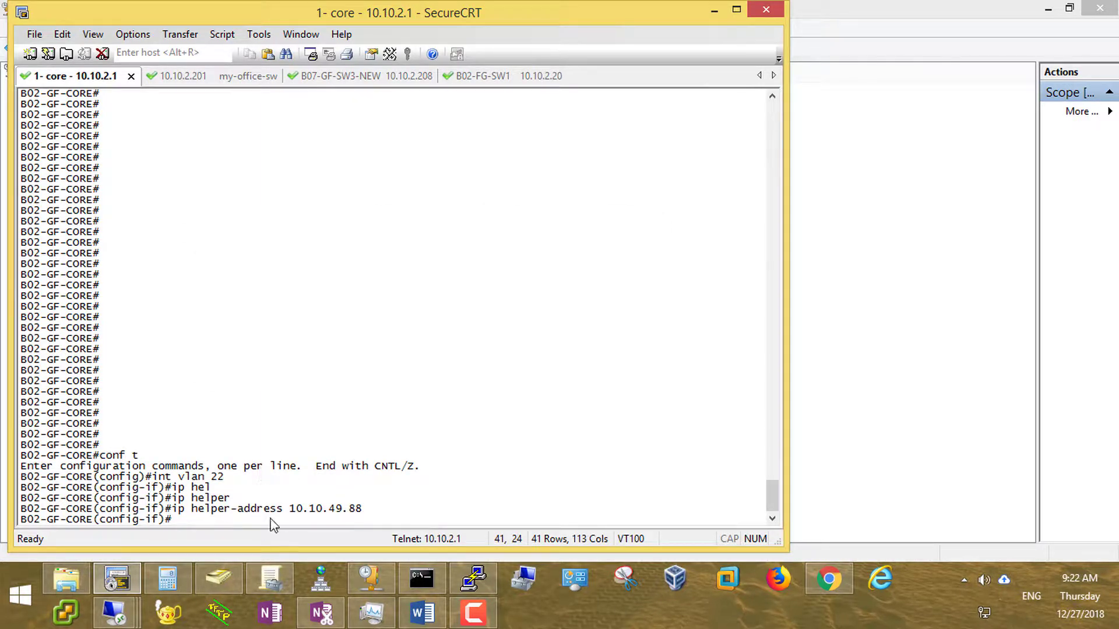
Glance at the DHCP console, then exit twice back to the core switch's enable prompt.
{"action": "left_click", "coordinate": [888, 364]}
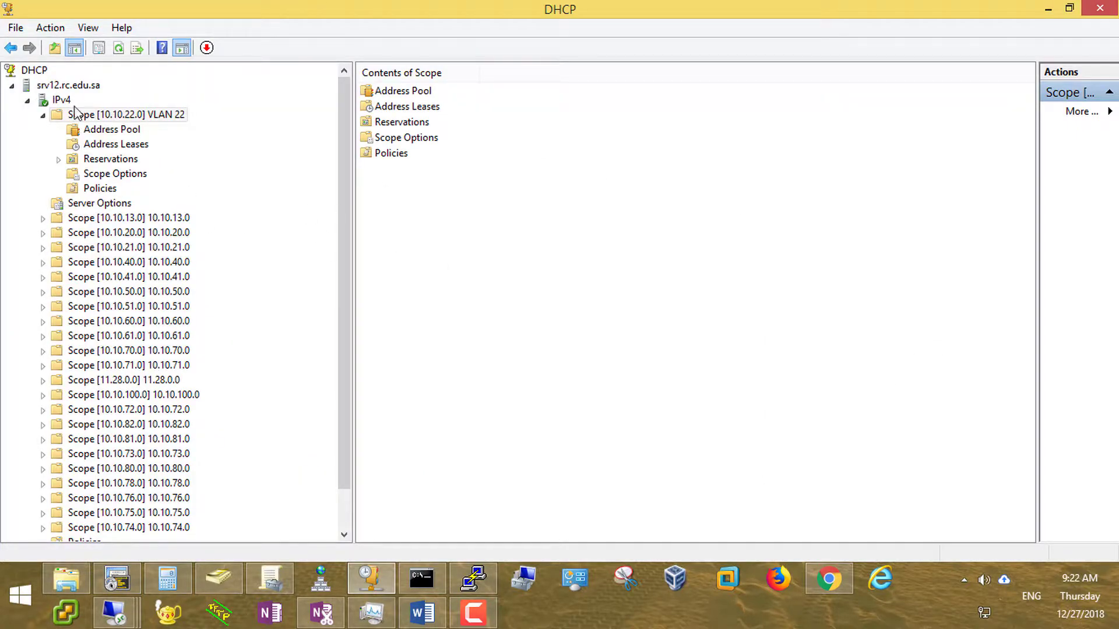
{"action": "mouse_move", "coordinate": [462, 584]}
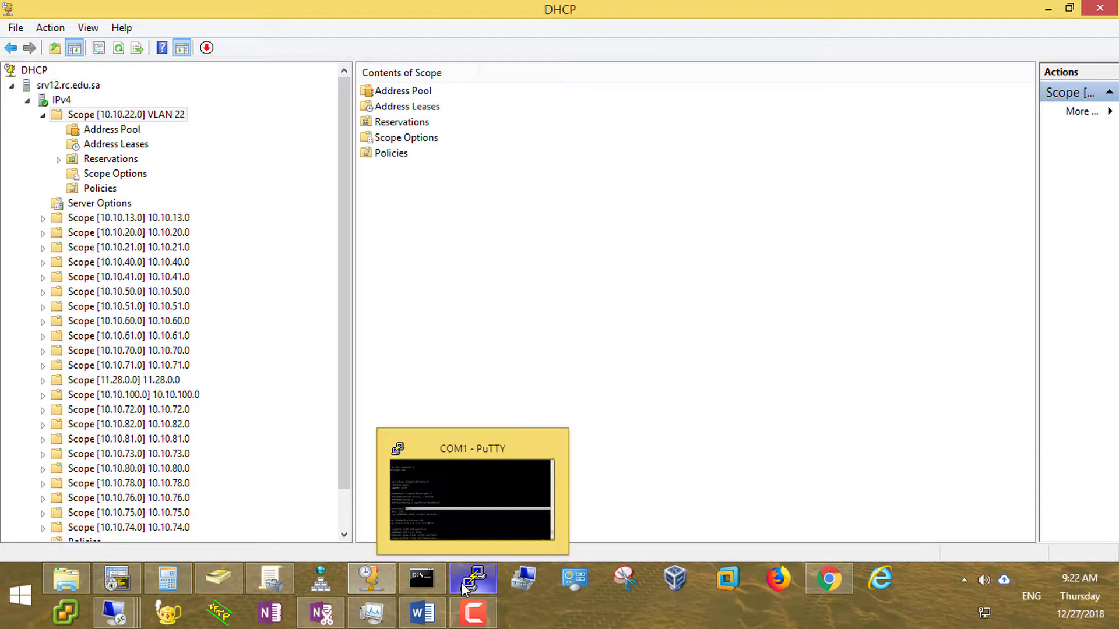
{"action": "left_click", "coordinate": [117, 579]}
{"action": "type", "text": "exi"}
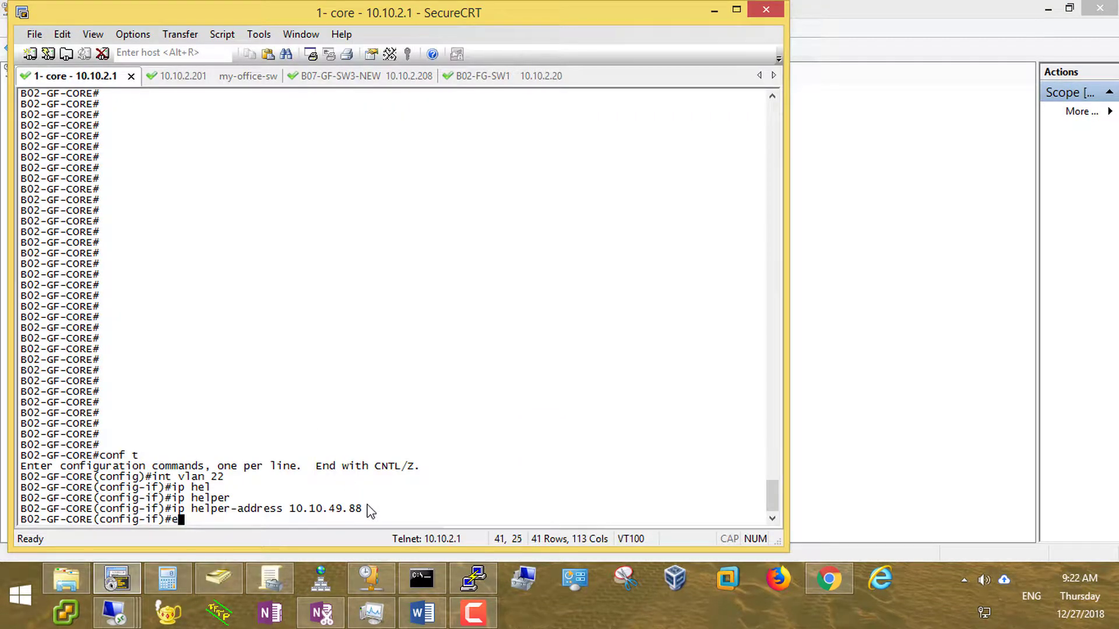
{"action": "key", "text": "Return"}
{"action": "type", "text": "exi"}
{"action": "key", "text": "Return"}
{"action": "key", "text": "Return"}
{"action": "key", "text": "Return"}
{"action": "key", "text": "Return"}
{"action": "key", "text": "Return"}
{"action": "key", "text": "Return"}
{"action": "key", "text": "Return"}
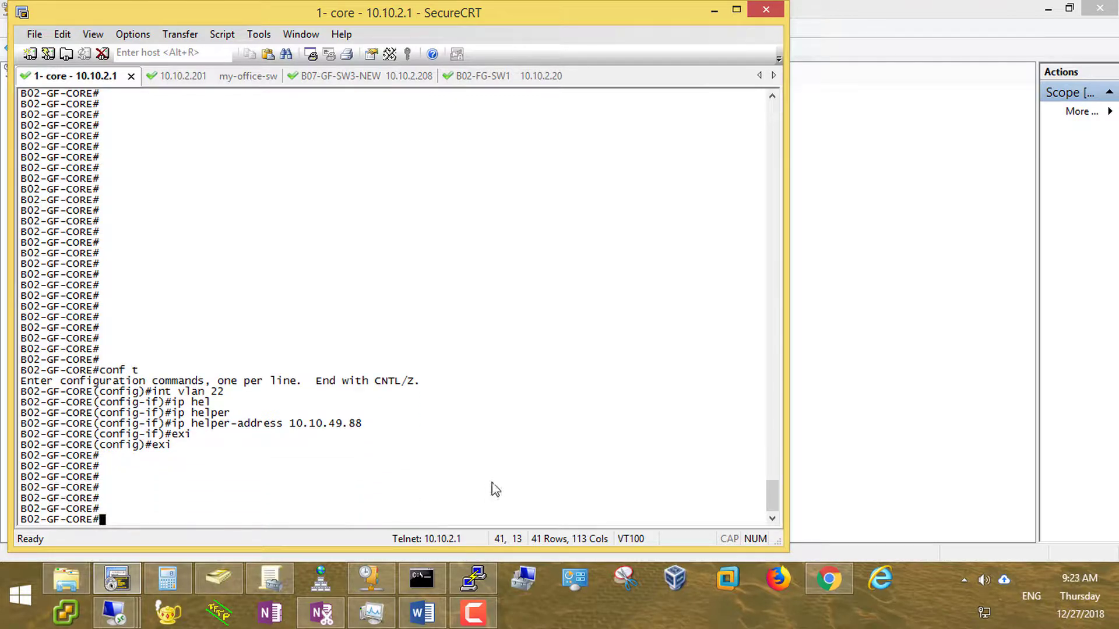
{"action": "left_click", "coordinate": [478, 589]}
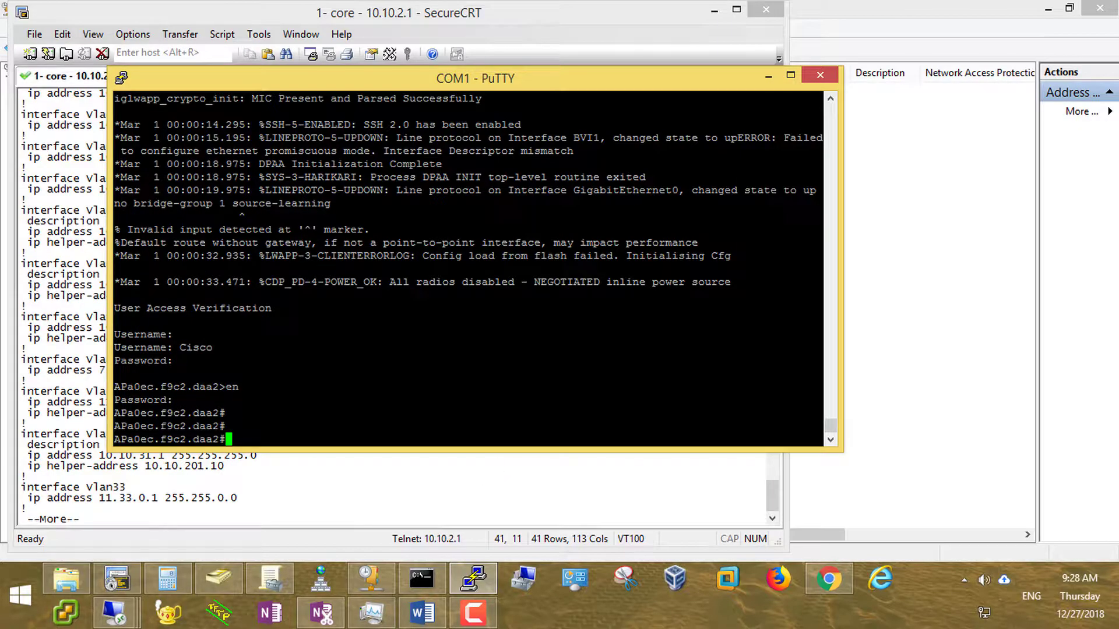
Highlight the vlan22 helper-address 10.10.49.88 line in the core switch's config output.
{"action": "left_click", "coordinate": [346, 475]}
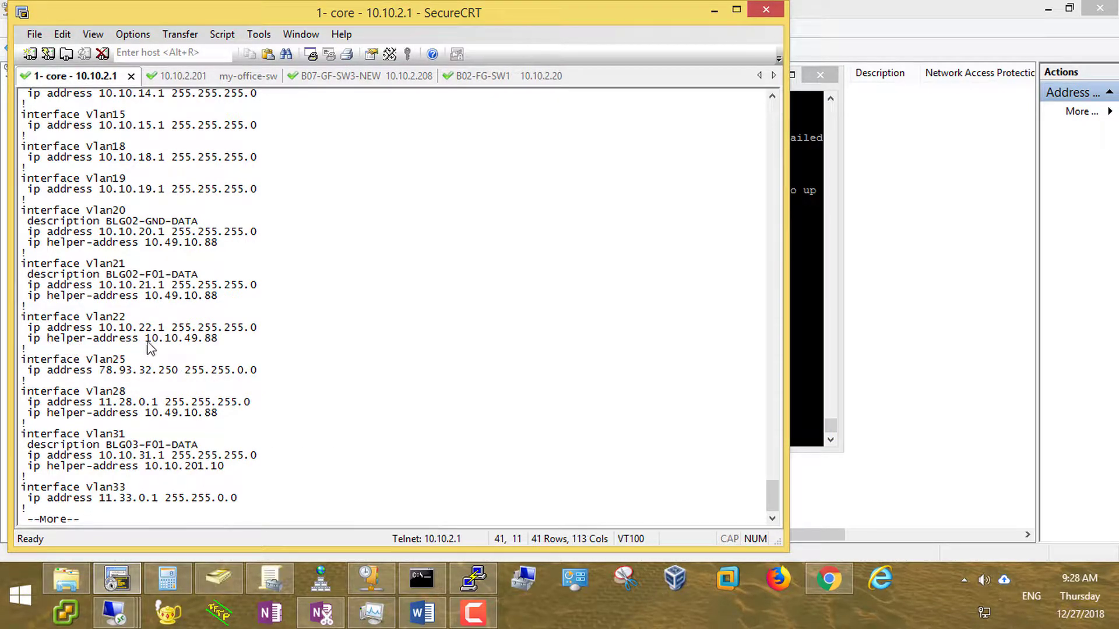
{"action": "left_click_drag", "start_coordinate": [153, 338], "coordinate": [236, 350]}
On the core switch, enter global configuration mode and the interface VLAN 22 configuration.
{"action": "left_click", "coordinate": [188, 350]}
{"action": "left_click", "coordinate": [285, 412]}
{"action": "type", "text": "q"}
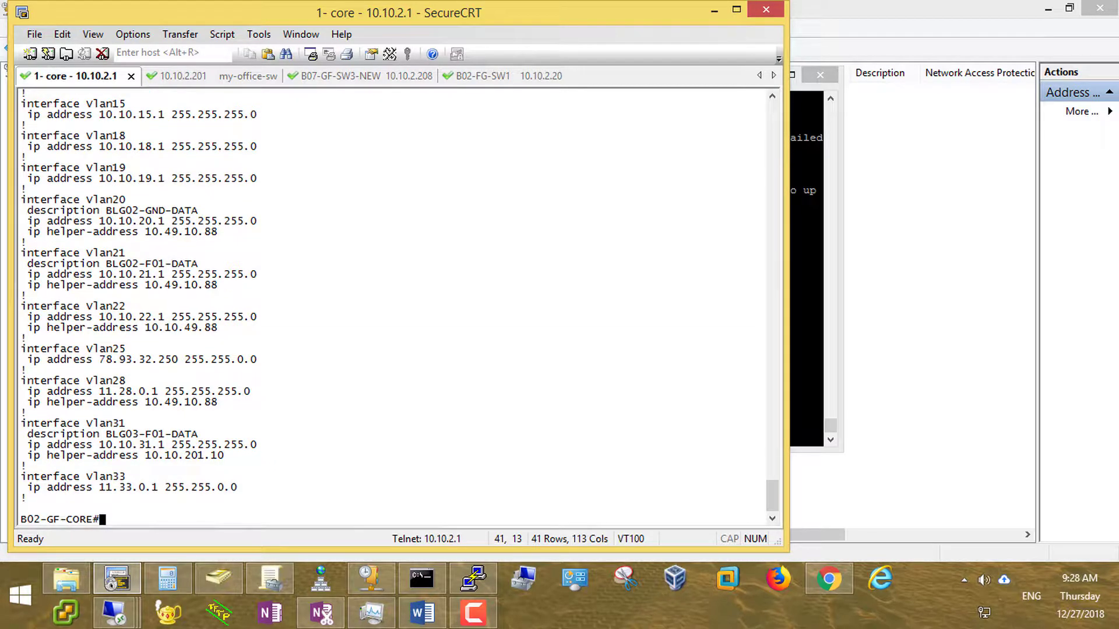
{"action": "type", "text": "conf t"}
{"action": "key", "text": "Return"}
{"action": "type", "text": "ip helper-address 10.10.49.88"}
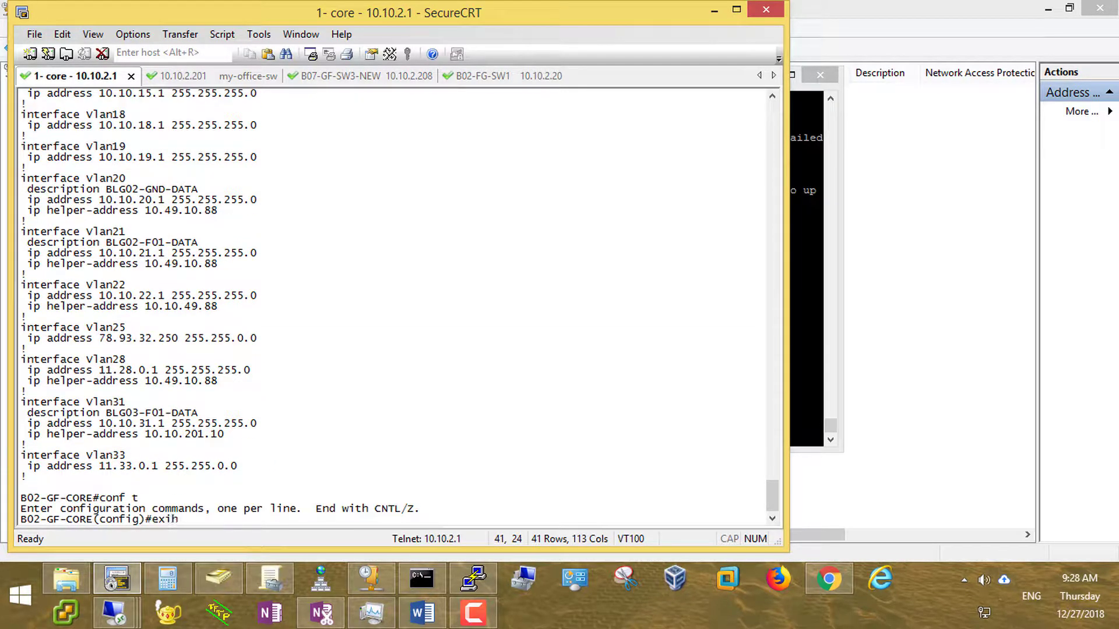
{"action": "key", "text": "ctrl+u"}
{"action": "type", "text": "int vlan 22"}
{"action": "key", "text": "Return"}
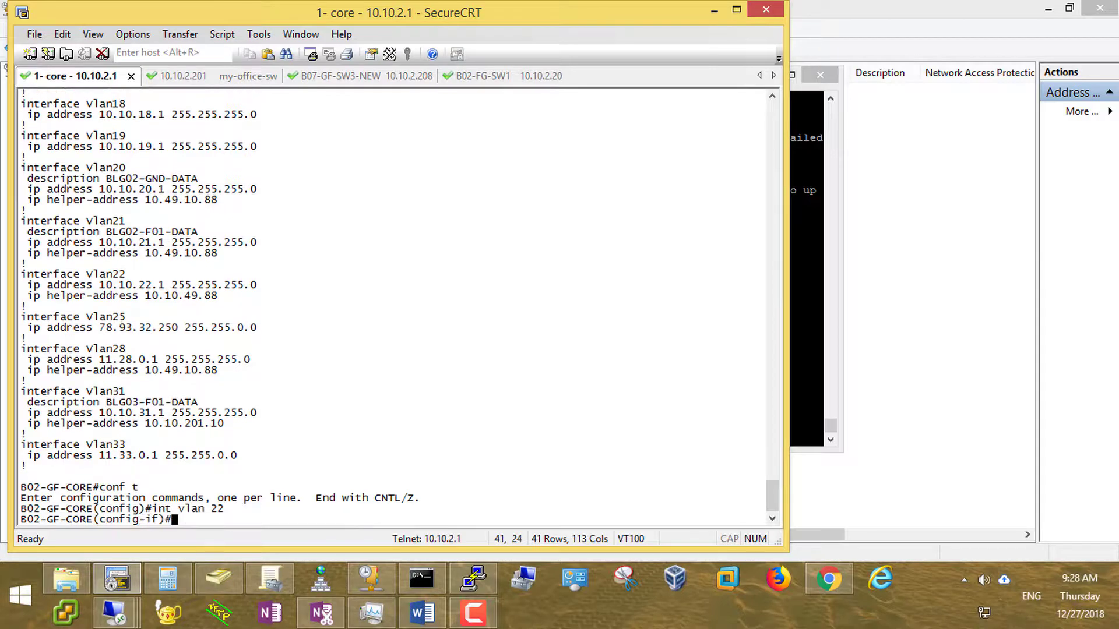
Remove the wrong helper address 10.10.49.88 from VLAN 22.
{"action": "type", "text": "ip helper-address 10.10.49.88"}
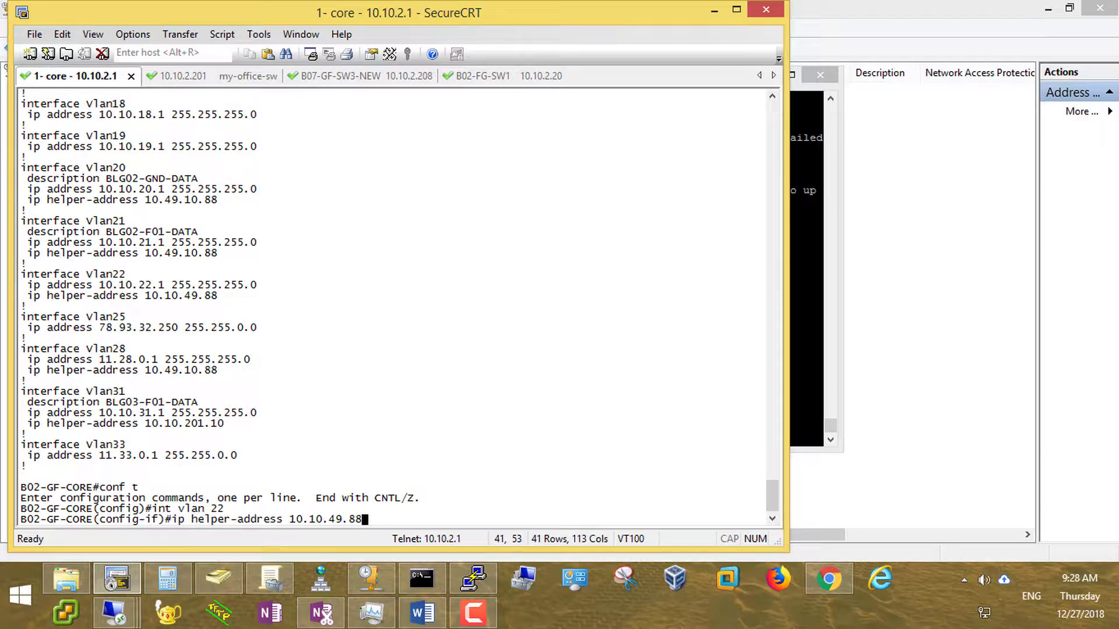
{"action": "key", "text": "ctrl+a"}
{"action": "type", "text": "no"}
{"action": "key", "text": "Return"}
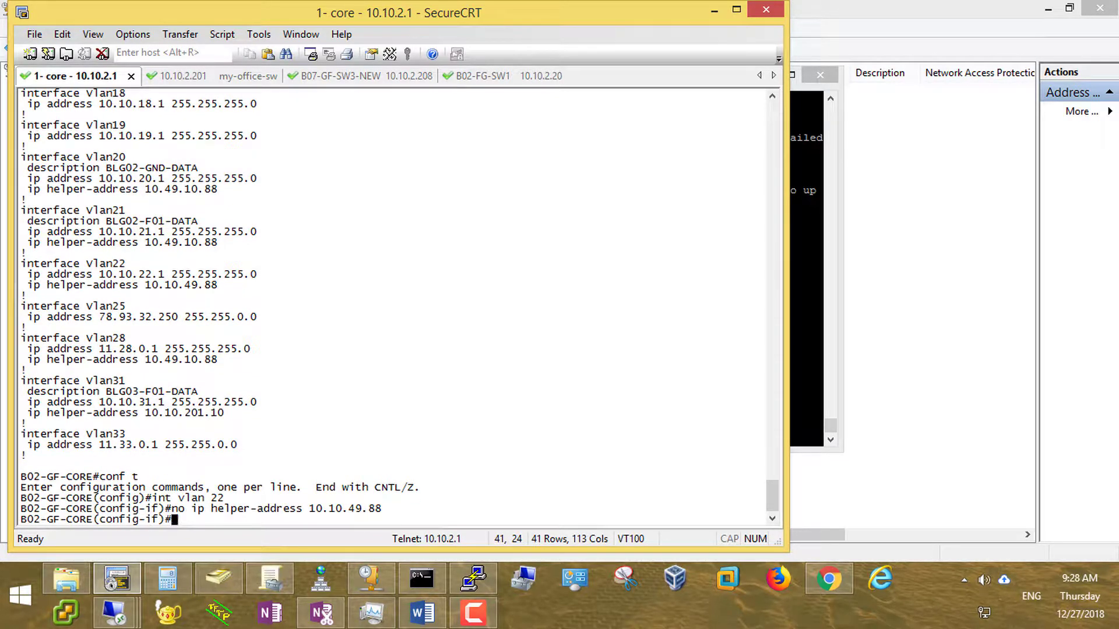
Add helper address 10.49.10.88 to VLAN 22 and exit configuration mode with Ctrl+Z.
{"action": "key", "text": "Up"}
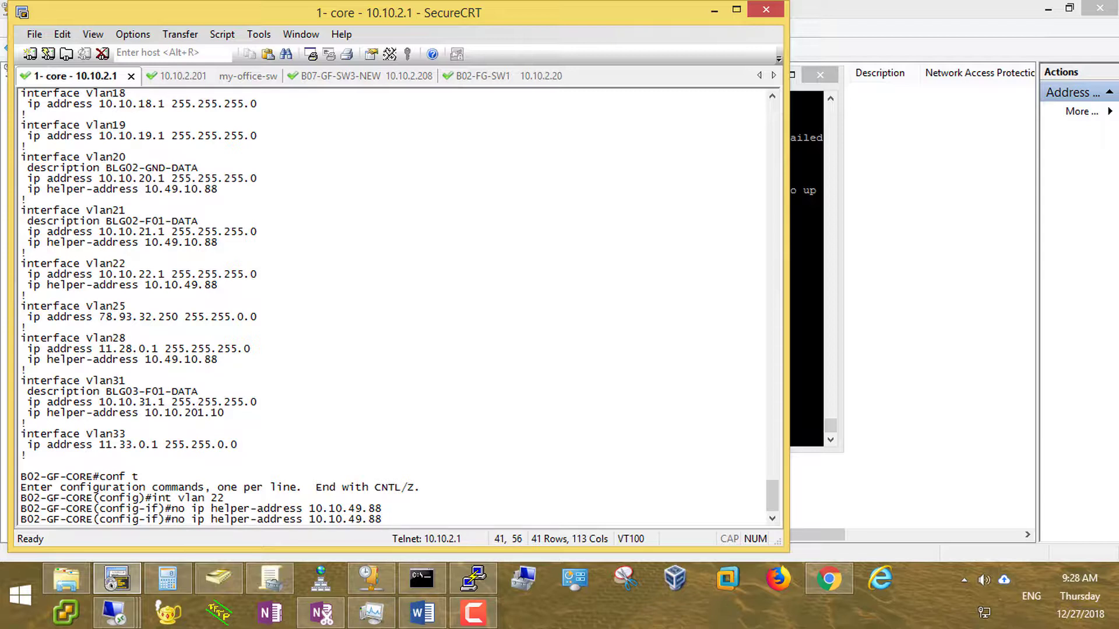
{"action": "key", "text": "BackSpace"}
{"action": "key", "text": "BackSpace"}
{"action": "key", "text": "BackSpace"}
{"action": "key", "text": "BackSpace"}
{"action": "key", "text": "BackSpace"}
{"action": "key", "text": "BackSpace"}
{"action": "key", "text": "BackSpace"}
{"action": "key", "text": "BackSpace"}
{"action": "type", "text": "49.10.88"}
{"action": "key", "text": "Left"}
{"action": "key", "text": "Left"}
{"action": "key", "text": "Left"}
{"action": "key", "text": "Left"}
{"action": "key", "text": "Left"}
{"action": "key", "text": "Left"}
{"action": "key", "text": "Left"}
{"action": "key", "text": "Left"}
{"action": "key", "text": "Left"}
{"action": "key", "text": "Left"}
{"action": "key", "text": "Left"}
{"action": "key", "text": "Left"}
{"action": "key", "text": "Left"}
{"action": "key", "text": "Left"}
{"action": "key", "text": "Left"}
{"action": "key", "text": "Left"}
{"action": "key", "text": "Left"}
{"action": "key", "text": "Left"}
{"action": "key", "text": "Left"}
{"action": "key", "text": "Left"}
{"action": "key", "text": "BackSpace"}
{"action": "key", "text": "BackSpace"}
{"action": "key", "text": "BackSpace"}
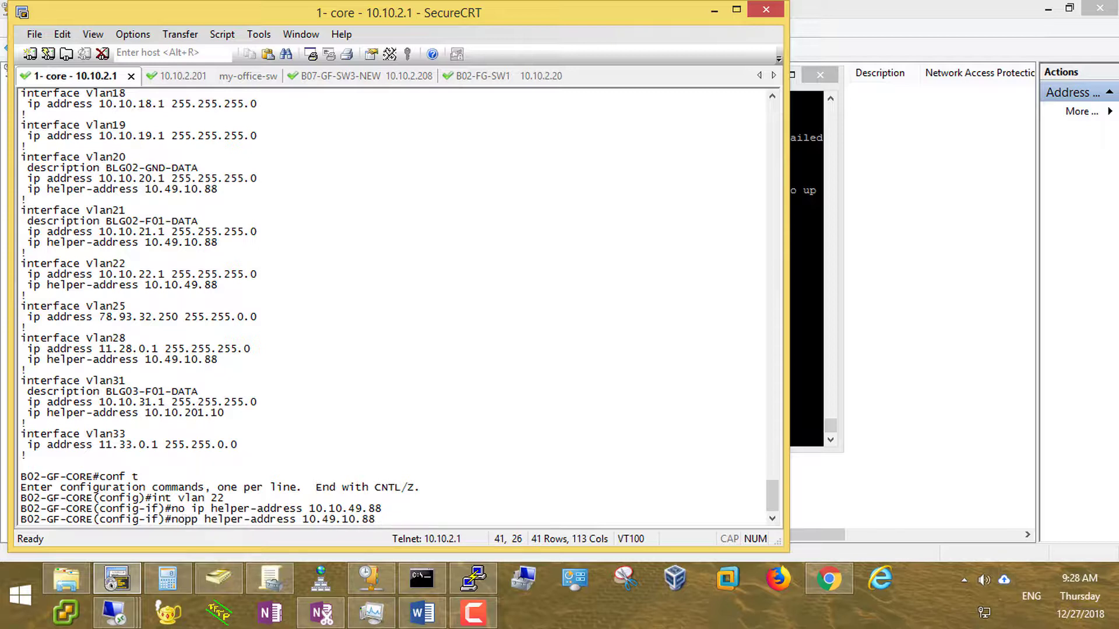
{"action": "key", "text": "Return"}
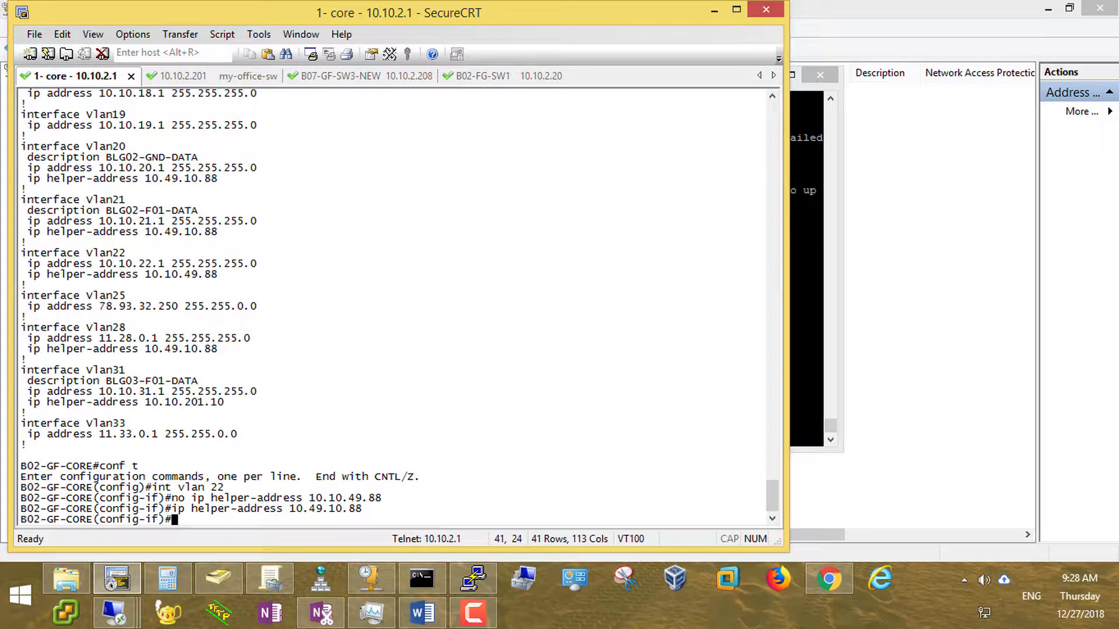
{"action": "key", "text": "ctrl+z"}
{"action": "key", "text": "Return"}
{"action": "key", "text": "Return"}
{"action": "key", "text": "Return"}
{"action": "key", "text": "Return"}
{"action": "key", "text": "Return"}
{"action": "key", "text": "Return"}
{"action": "key", "text": "Return"}
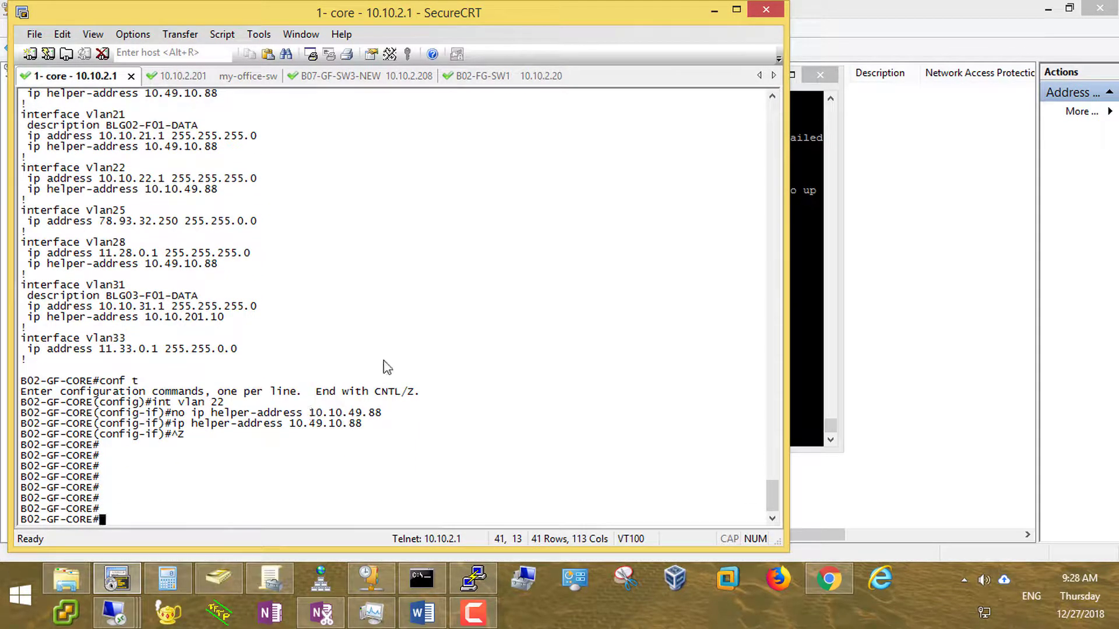
Confirm in the access point console that BVI1 received 10.10.22.66 by DHCP.
{"action": "left_click", "coordinate": [966, 389]}
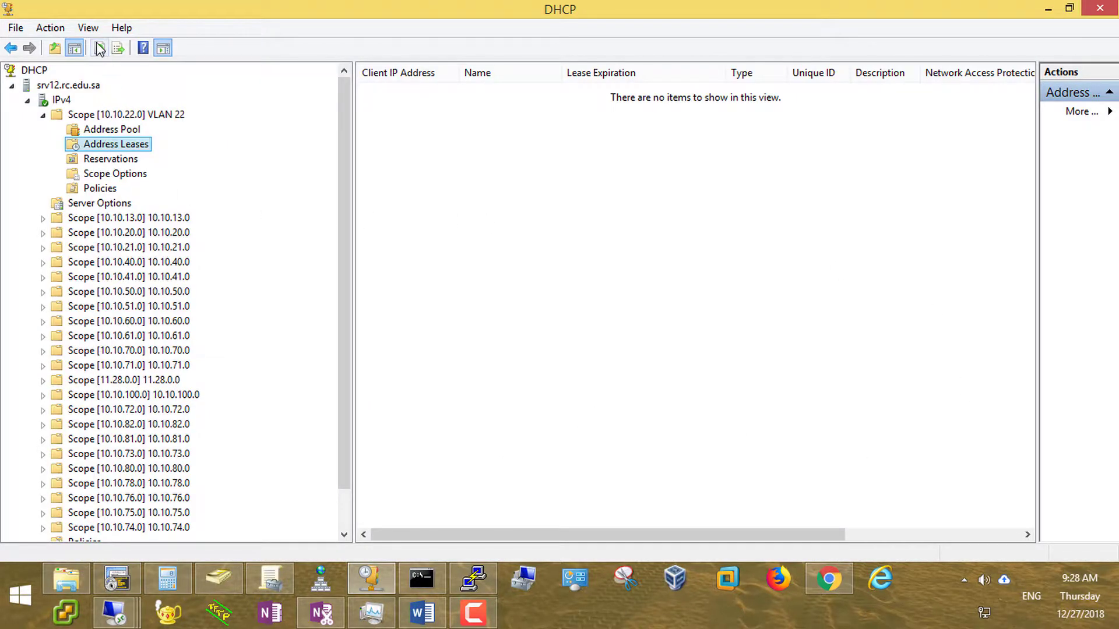
{"action": "left_click", "coordinate": [473, 578]}
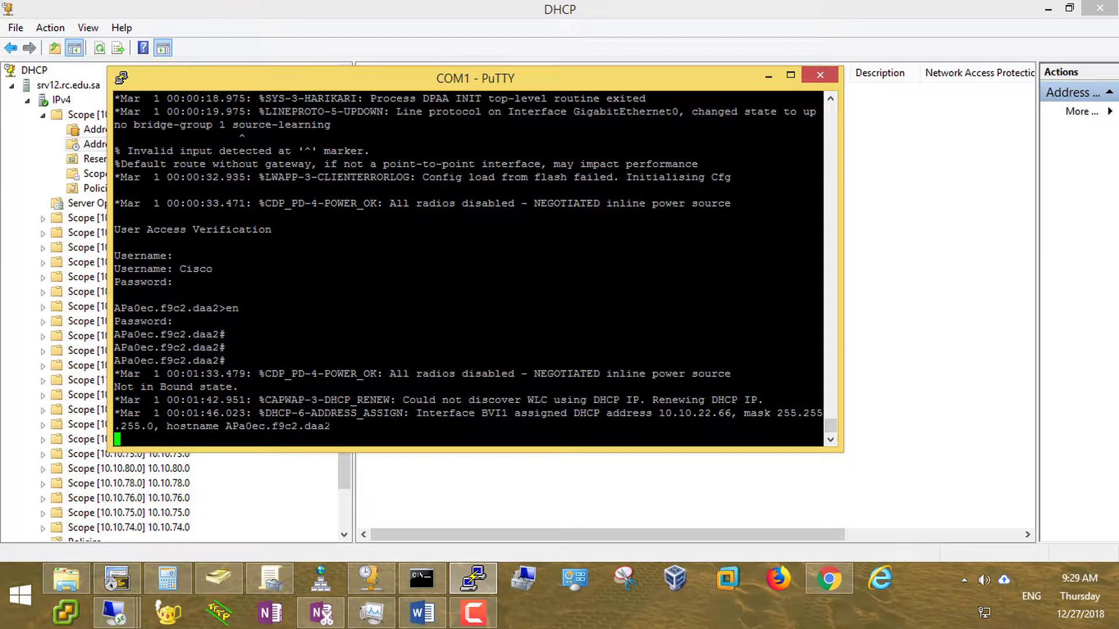
{"action": "left_click_drag", "start_coordinate": [271, 400], "coordinate": [770, 401]}
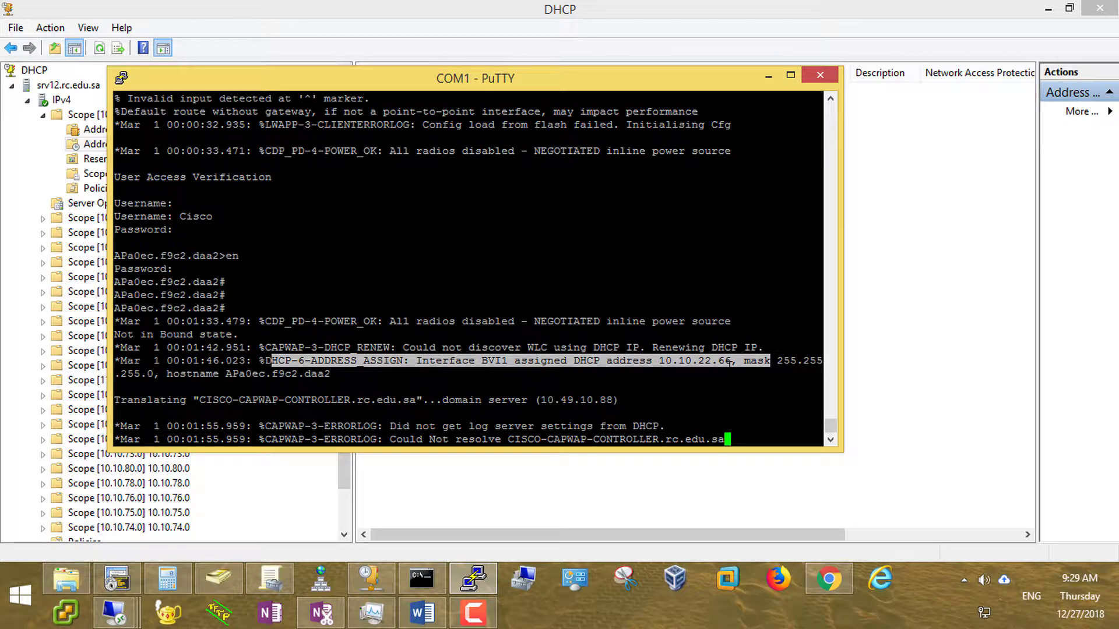
Refresh the VLAN 22 scope's Address Leases and select the 10.10.22.66 lease.
{"action": "left_click", "coordinate": [909, 315]}
{"action": "left_click", "coordinate": [94, 30]}
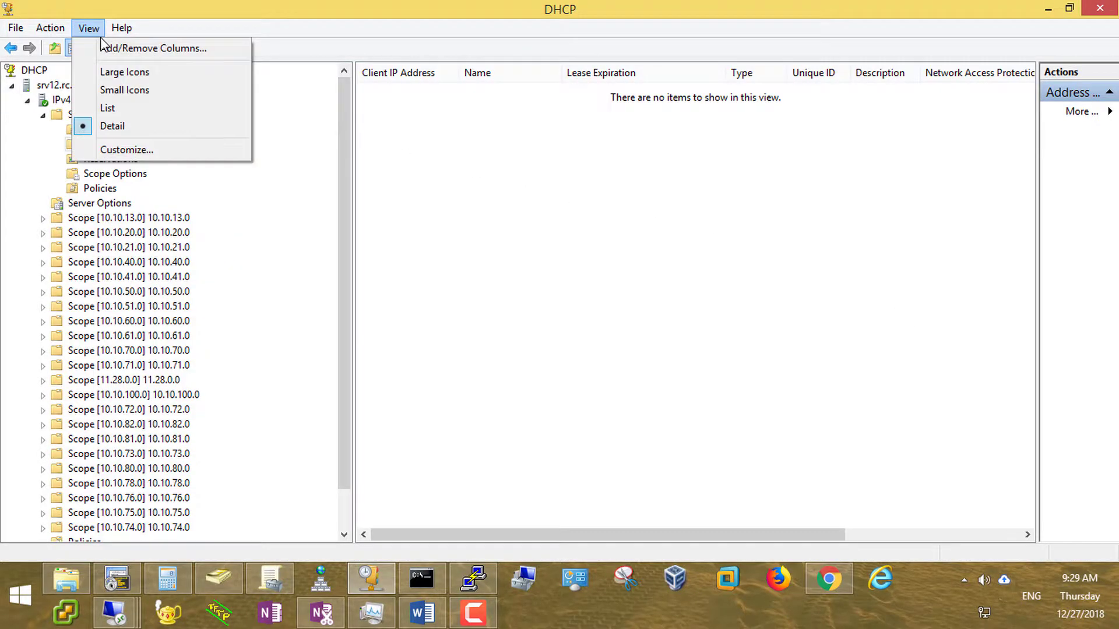
{"action": "left_click", "coordinate": [306, 309]}
{"action": "left_click", "coordinate": [101, 48]}
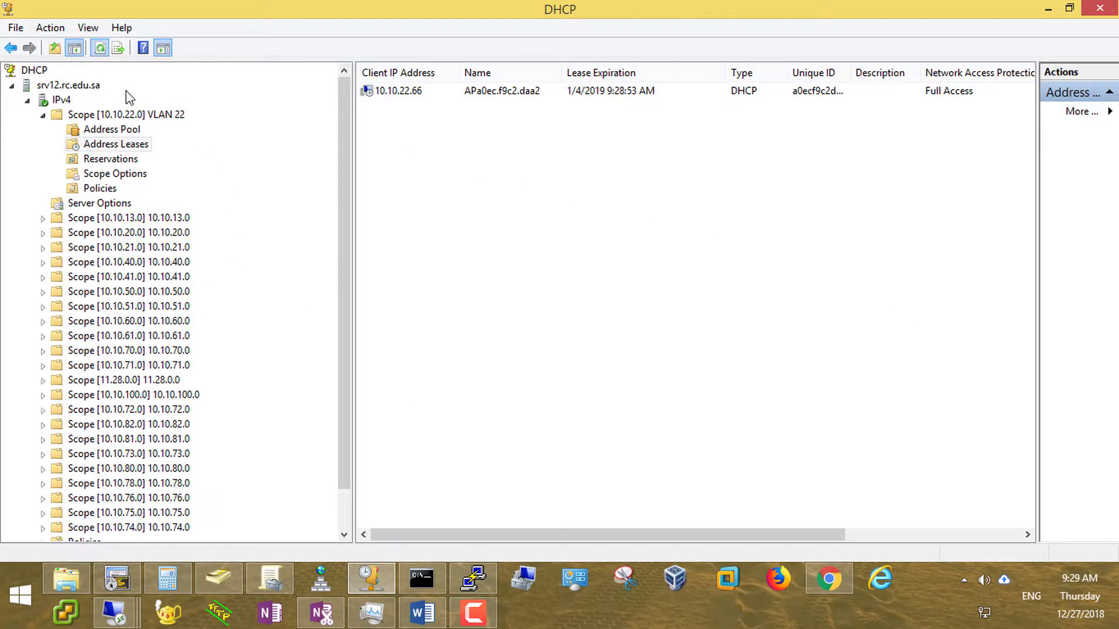
{"action": "left_click", "coordinate": [389, 97]}
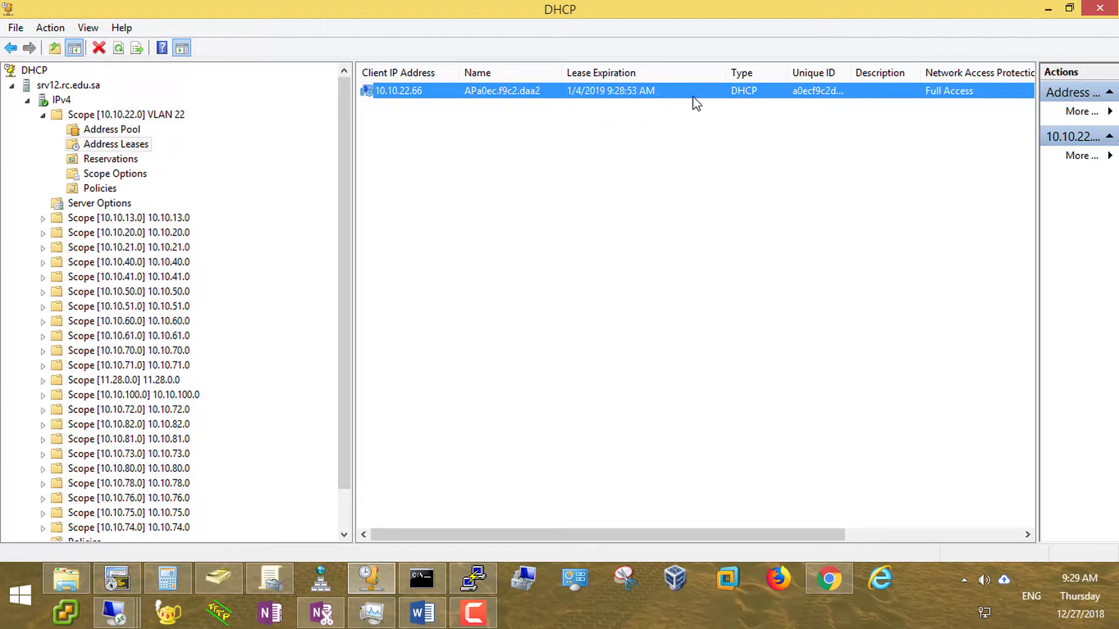
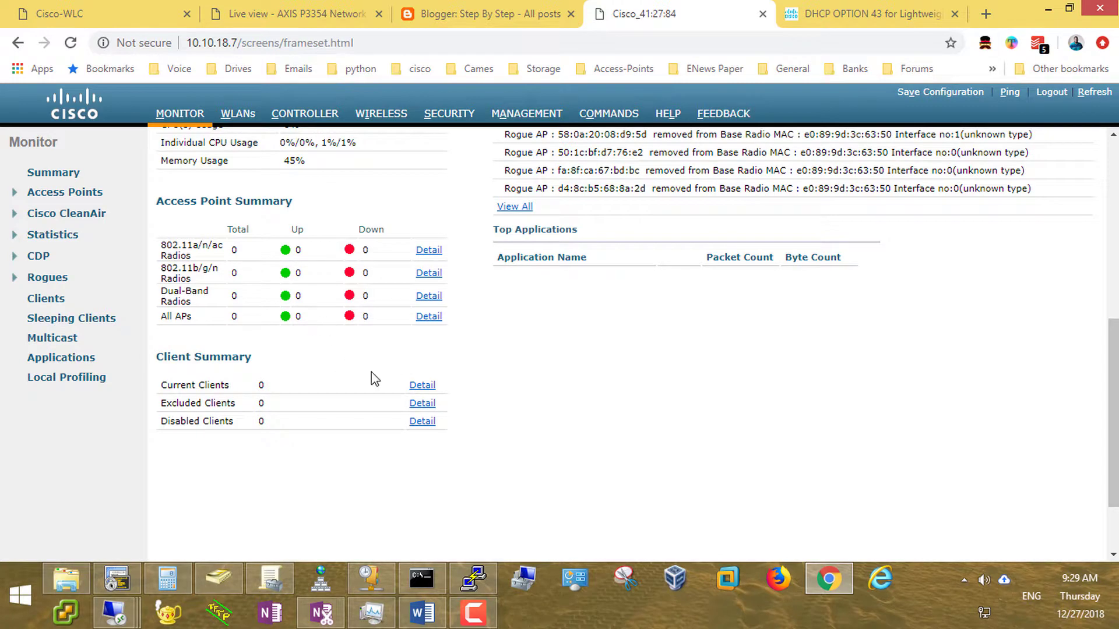
In the AP console log, highlight the CAPWAP errors: CISCO-CAPWAP-CONTROLLER unresolved and WLC not discovered.
{"action": "scroll", "coordinate": [371, 377], "scroll_direction": "up", "scroll_amount": 1}
{"action": "left_click", "coordinate": [473, 578]}
{"action": "left_click", "coordinate": [543, 361]}
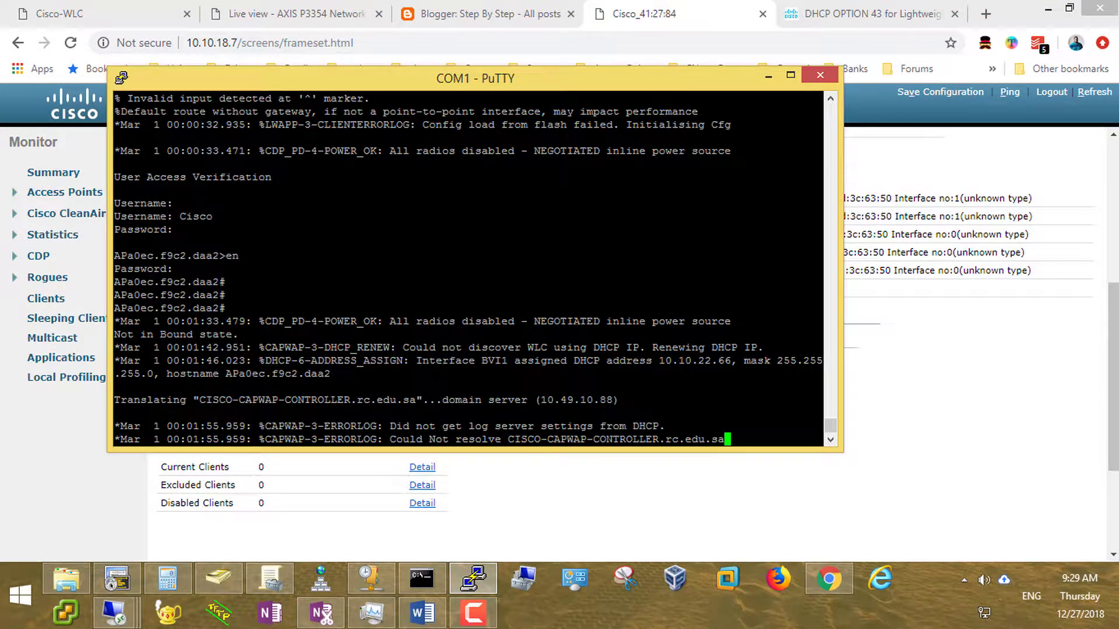
{"action": "left_click_drag", "start_coordinate": [507, 439], "coordinate": [735, 439]}
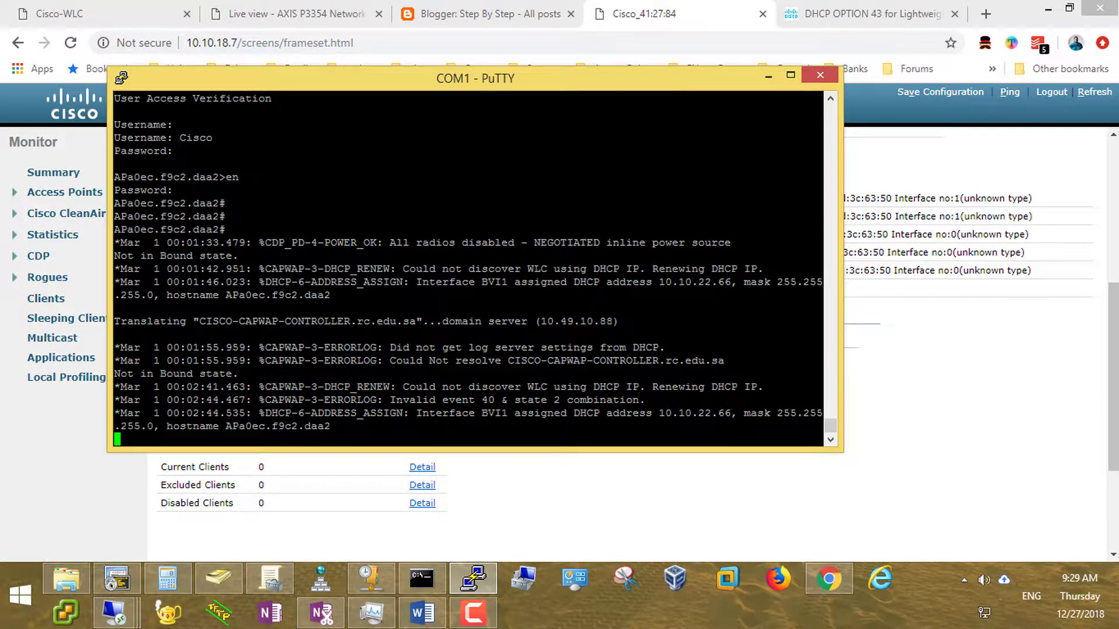
{"action": "left_click_drag", "start_coordinate": [507, 360], "coordinate": [723, 362]}
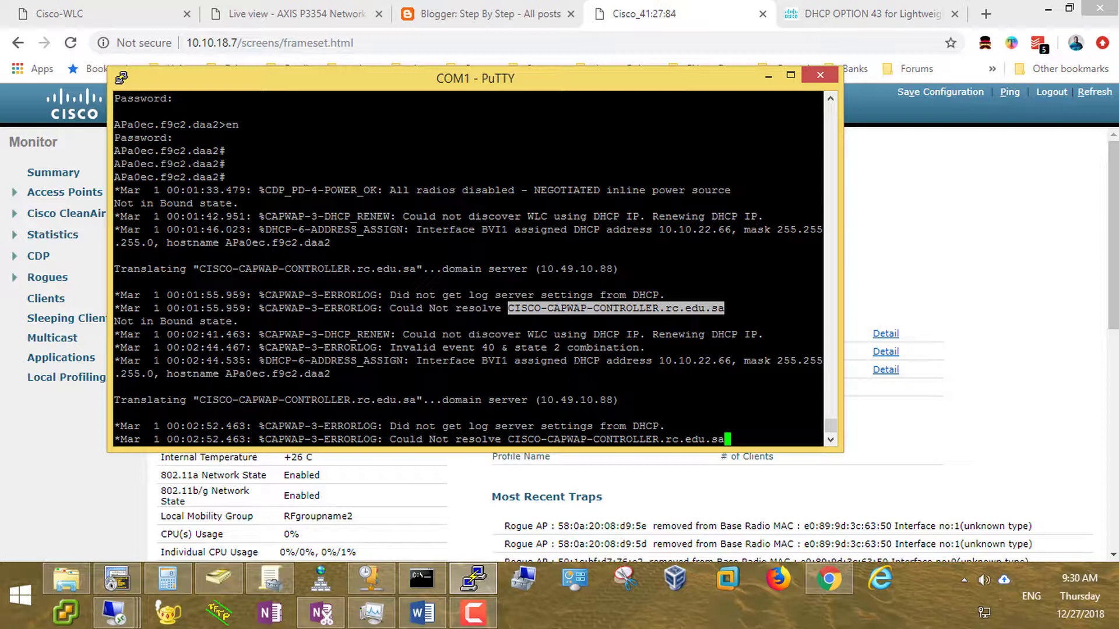
{"action": "left_click_drag", "start_coordinate": [403, 334], "coordinate": [775, 334]}
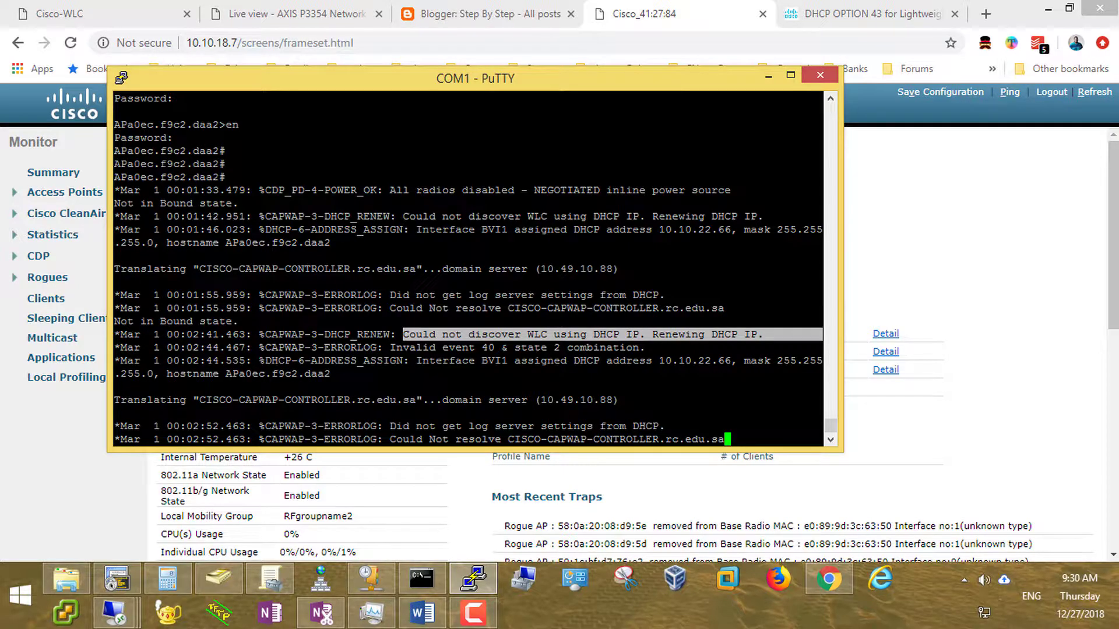
{"action": "left_click_drag", "start_coordinate": [245, 400], "coordinate": [636, 399]}
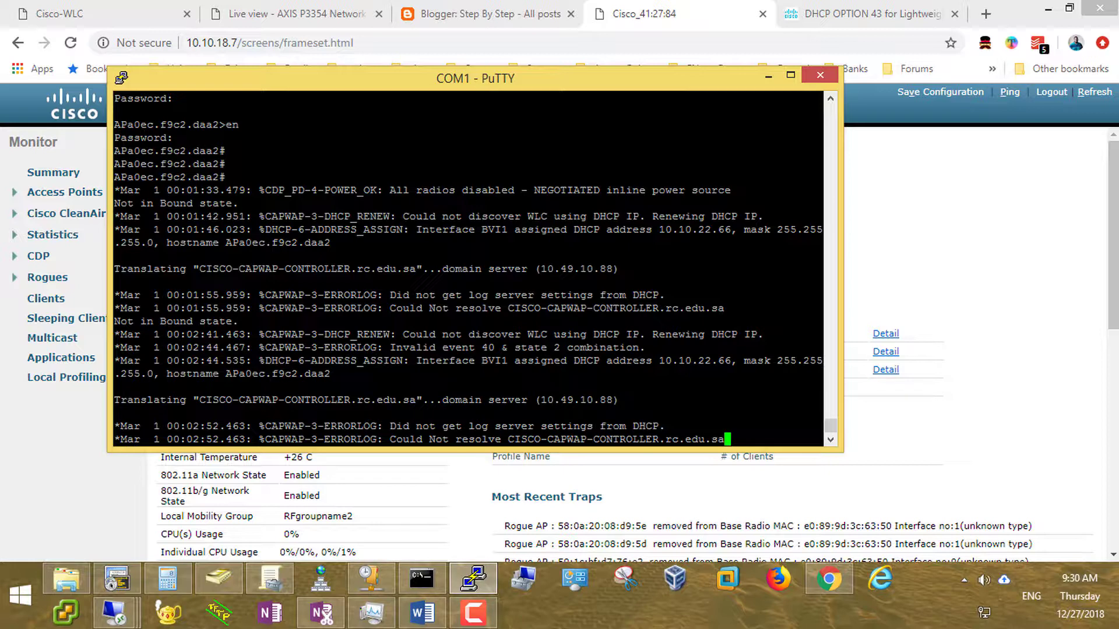
Reload the WLC Monitor Summary, then bring up the DHCP console's VLAN 22 address leases.
{"action": "left_click", "coordinate": [959, 255]}
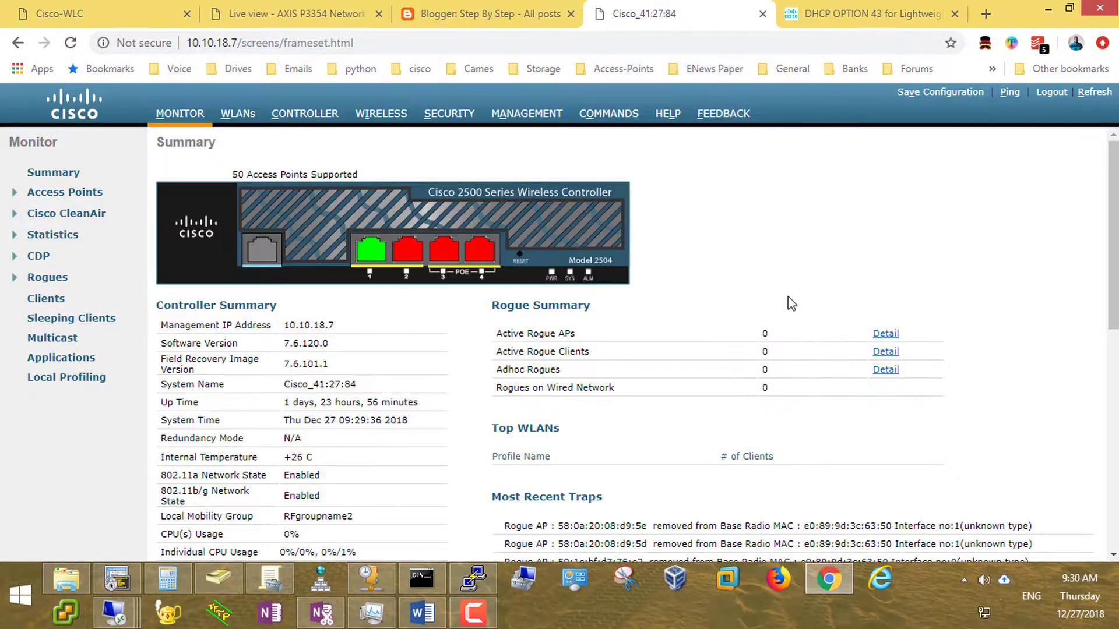
{"action": "scroll", "coordinate": [791, 303], "scroll_direction": "down", "scroll_amount": 5}
{"action": "scroll", "coordinate": [680, 504], "scroll_direction": "up", "scroll_amount": 5}
{"action": "left_click", "coordinate": [70, 42]}
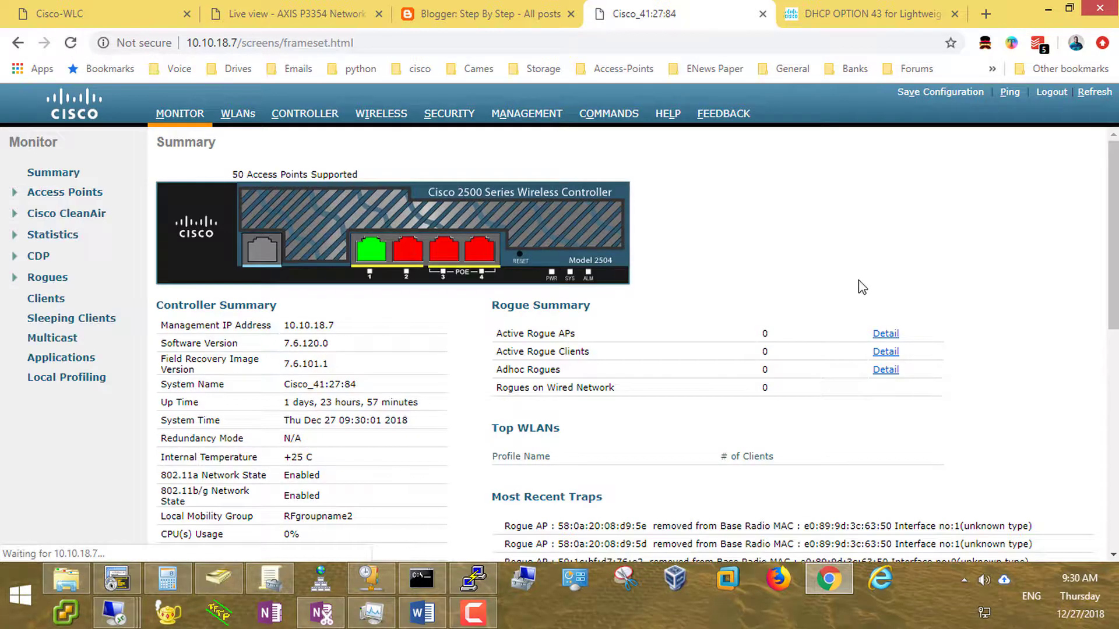
{"action": "scroll", "coordinate": [929, 288], "scroll_direction": "down", "scroll_amount": 5}
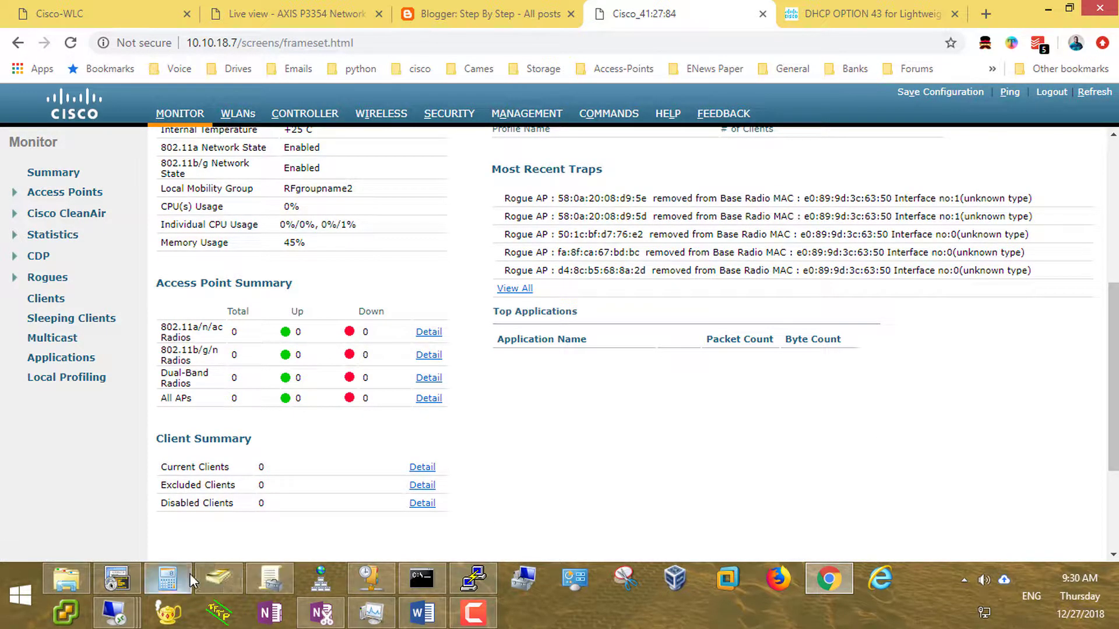
{"action": "left_click", "coordinate": [376, 573]}
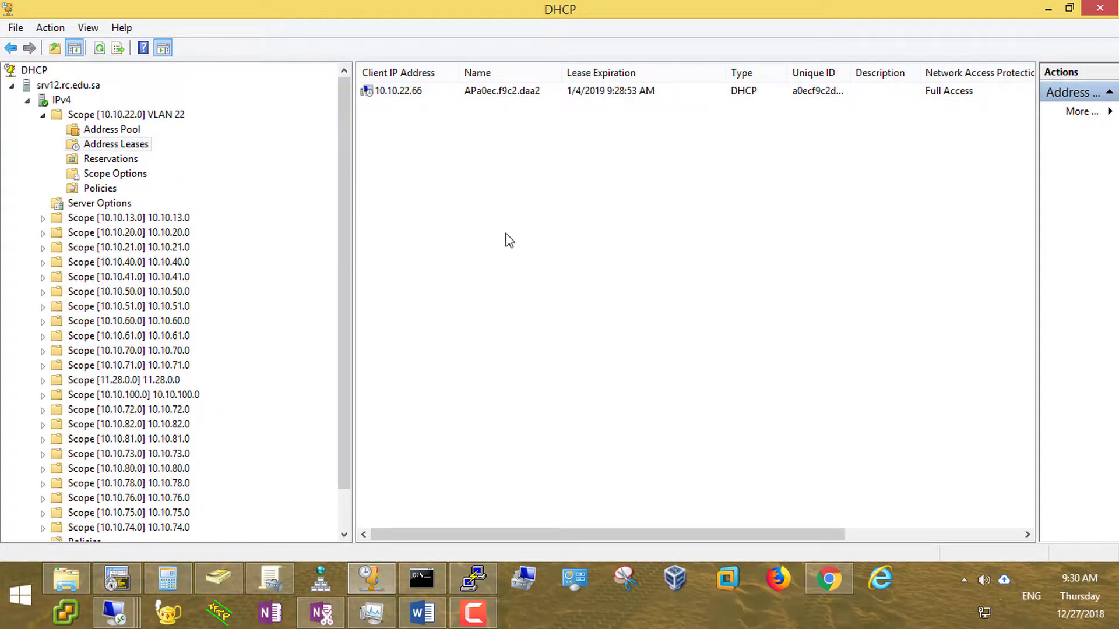
Tick option 043 Vendor Specific Info in the VLAN 22 scope options and bring up the Word notes.
{"action": "left_click", "coordinate": [116, 175]}
{"action": "right_click", "coordinate": [116, 176]}
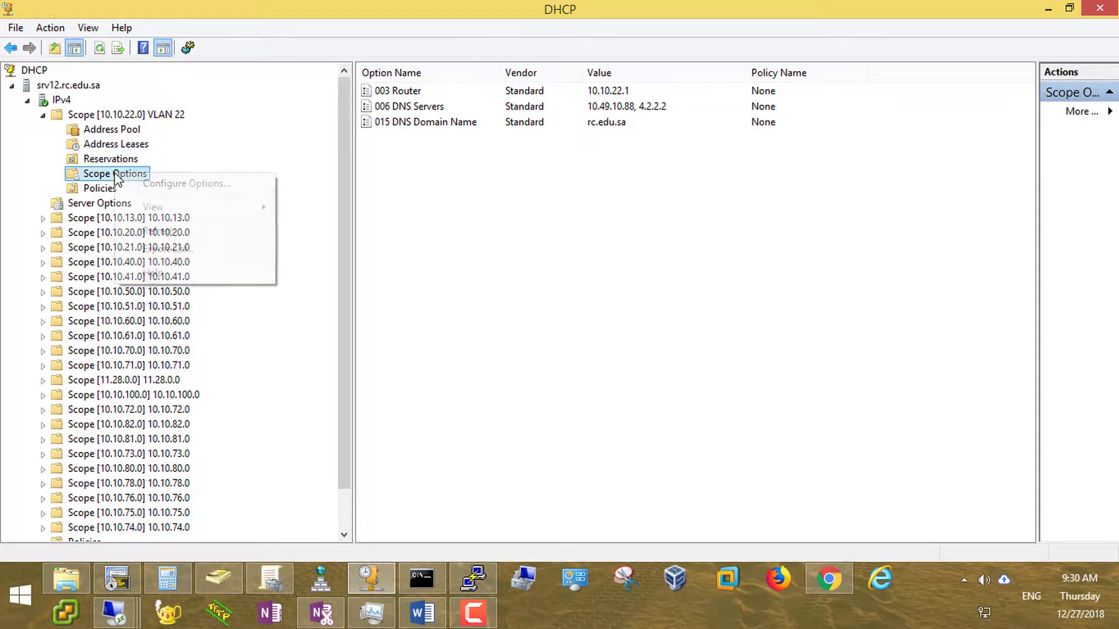
{"action": "left_click", "coordinate": [193, 184]}
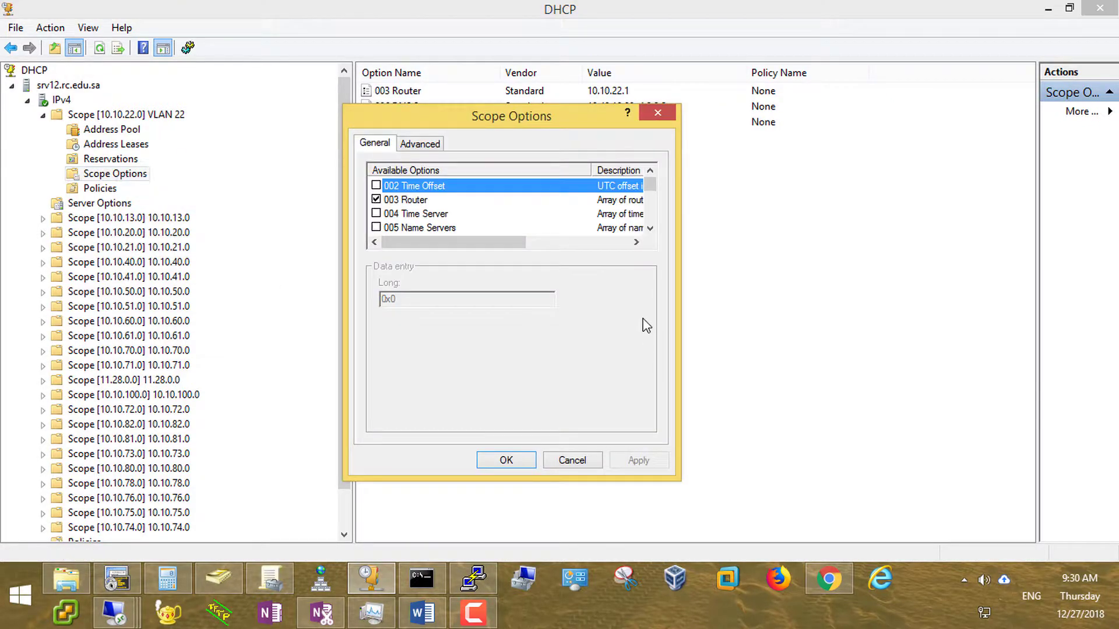
{"action": "left_click_drag", "start_coordinate": [650, 193], "coordinate": [651, 214]}
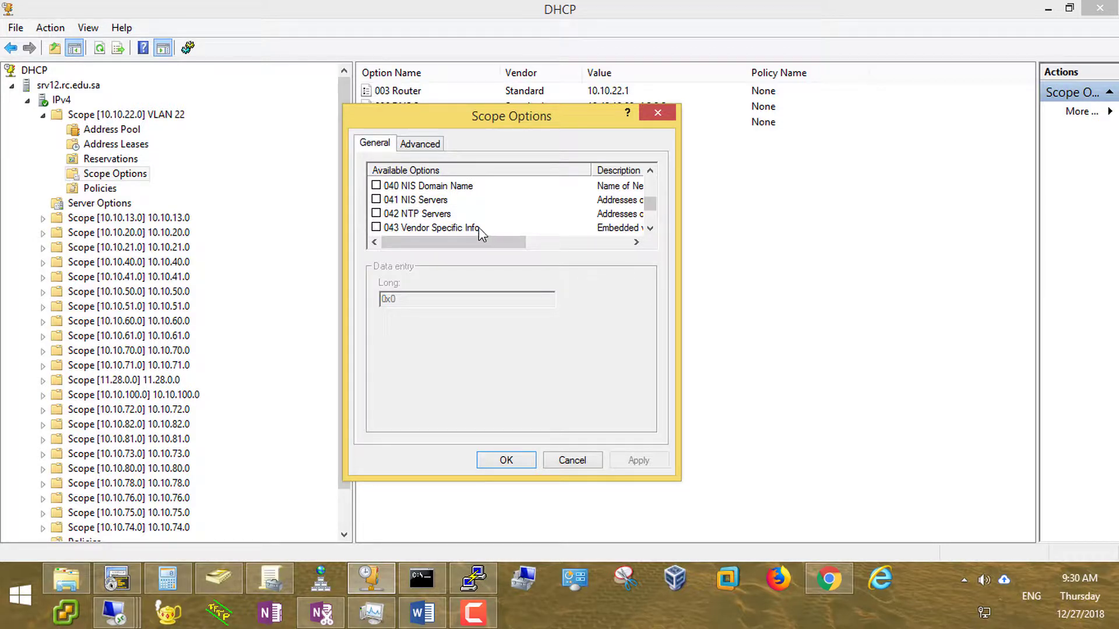
{"action": "left_click", "coordinate": [430, 228]}
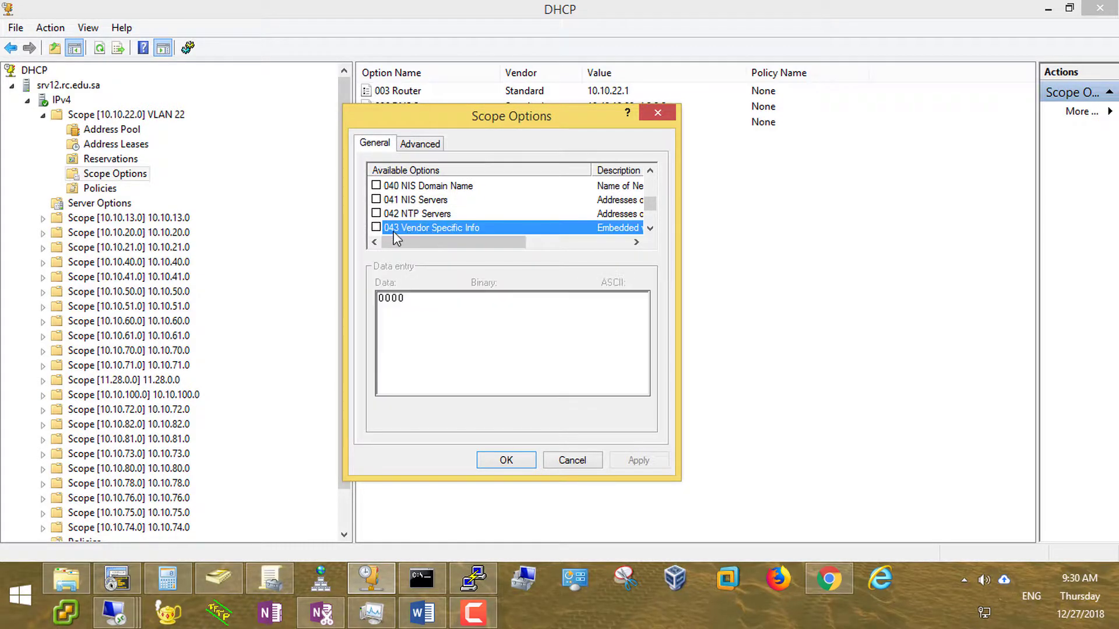
{"action": "left_click", "coordinate": [376, 227]}
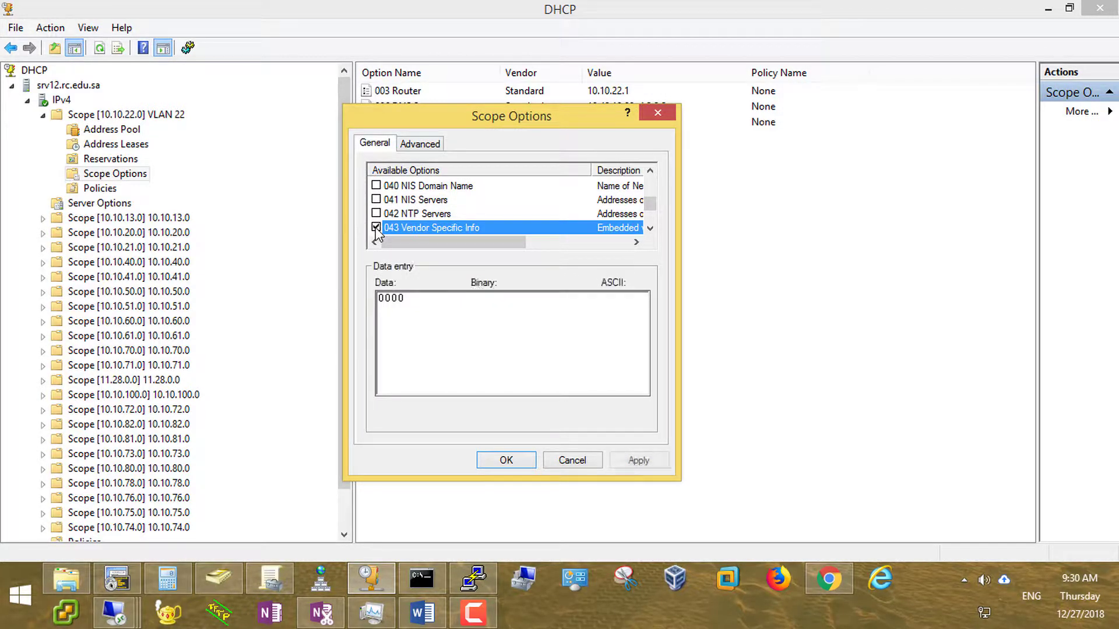
{"action": "left_click", "coordinate": [432, 304]}
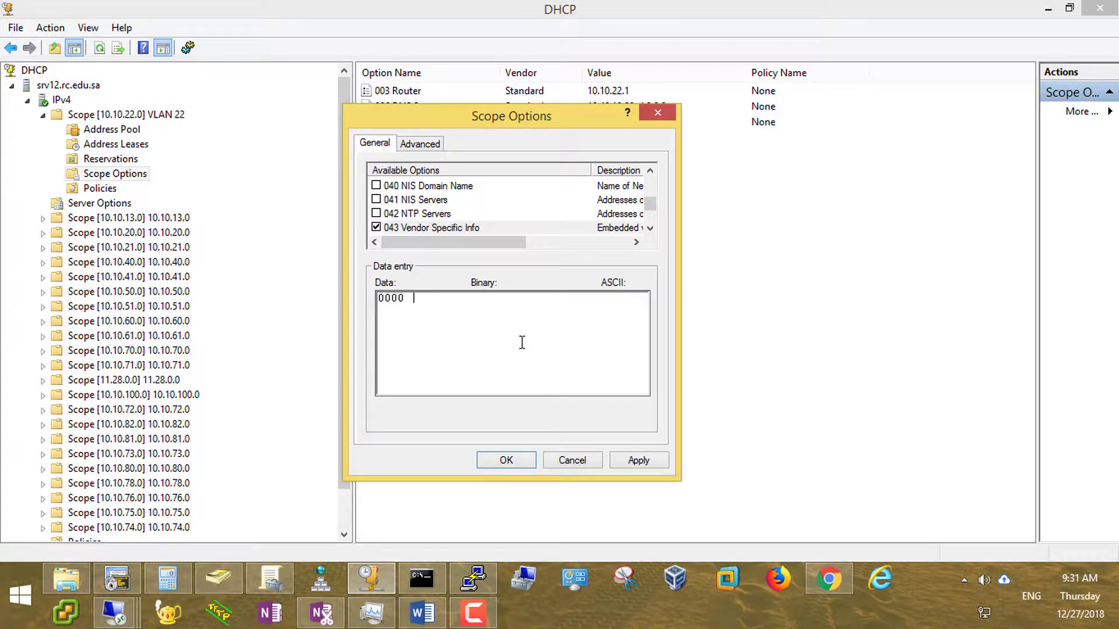
{"action": "left_click", "coordinate": [423, 613]}
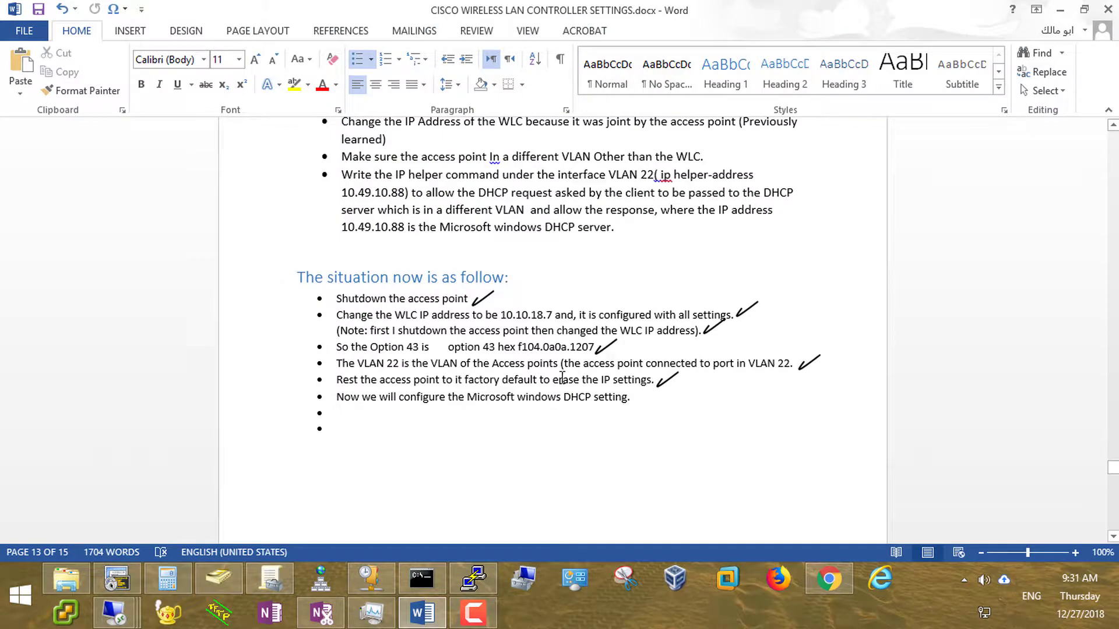
Mark the Option 43 hex value in the Word notes and place the Scope Options dialog beside them.
{"action": "left_click_drag", "start_coordinate": [447, 346], "coordinate": [609, 349]}
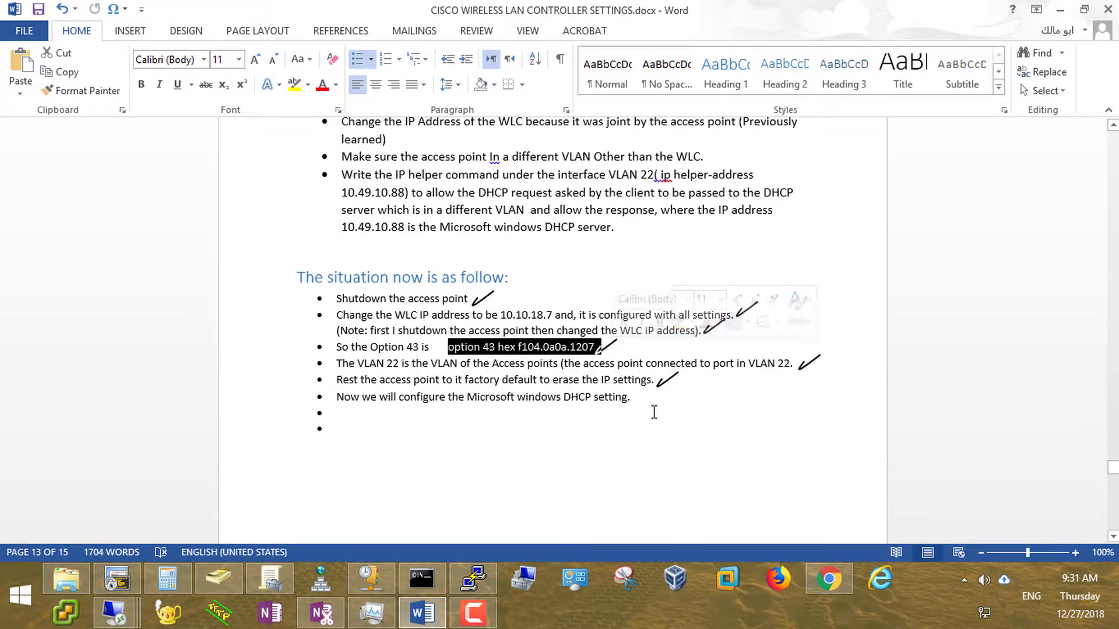
{"action": "scroll", "coordinate": [760, 305], "scroll_direction": "down", "scroll_amount": 5}
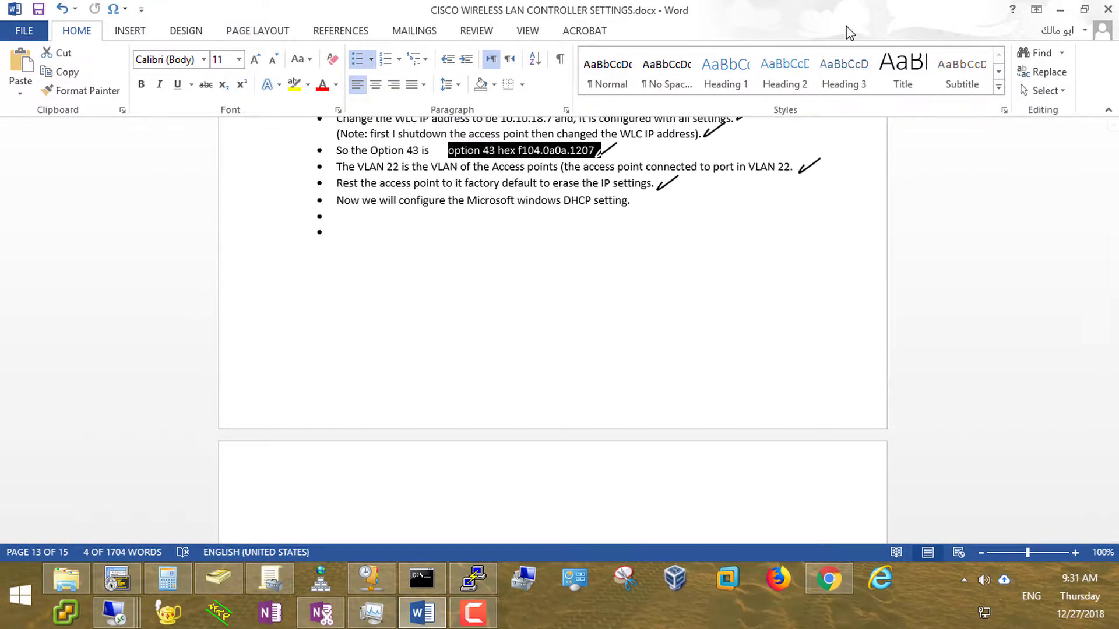
{"action": "key", "text": "super+Down"}
{"action": "left_click", "coordinate": [637, 155]}
{"action": "left_click_drag", "start_coordinate": [628, 121], "coordinate": [863, 142]}
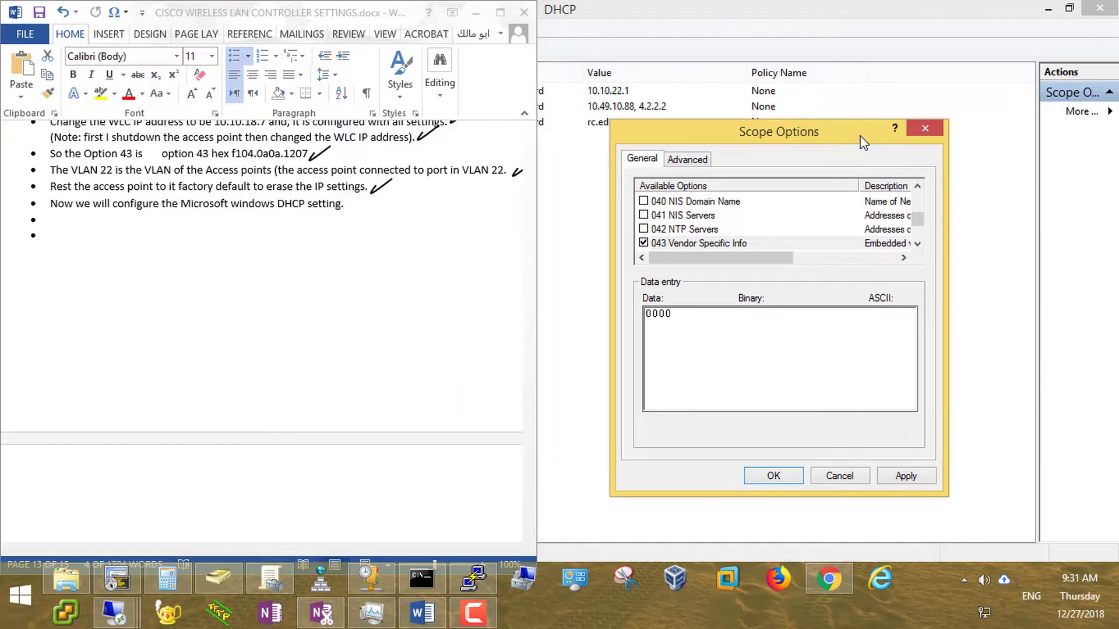
{"action": "left_click", "coordinate": [217, 158]}
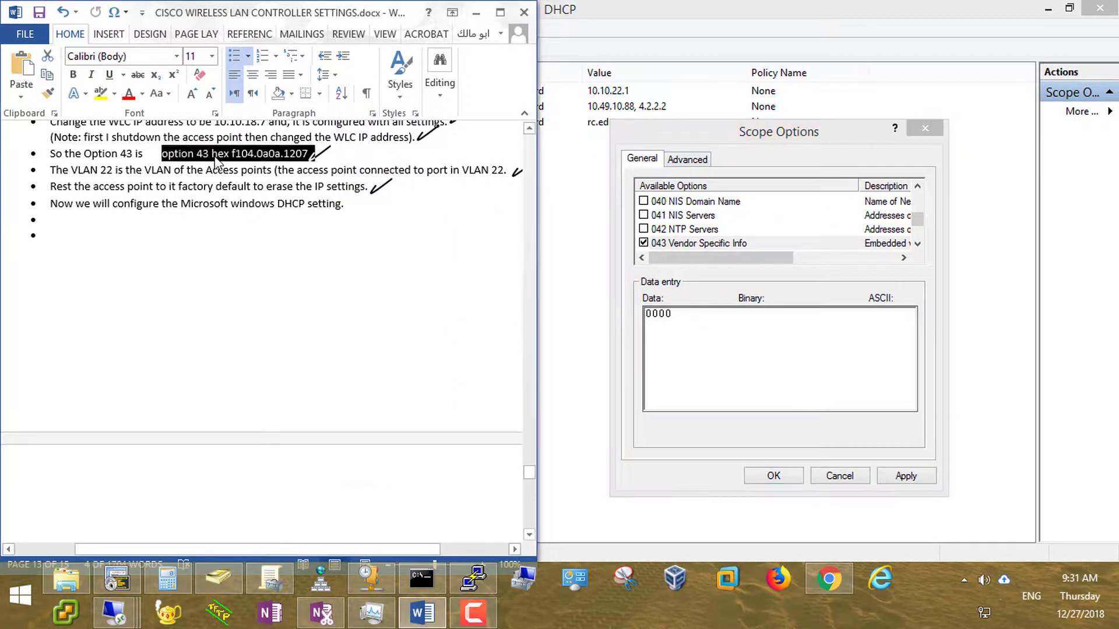
Enter F1 04 0A 0A 12 07 as the option 043 data, apply it and close the dialog.
{"action": "left_click", "coordinate": [734, 333]}
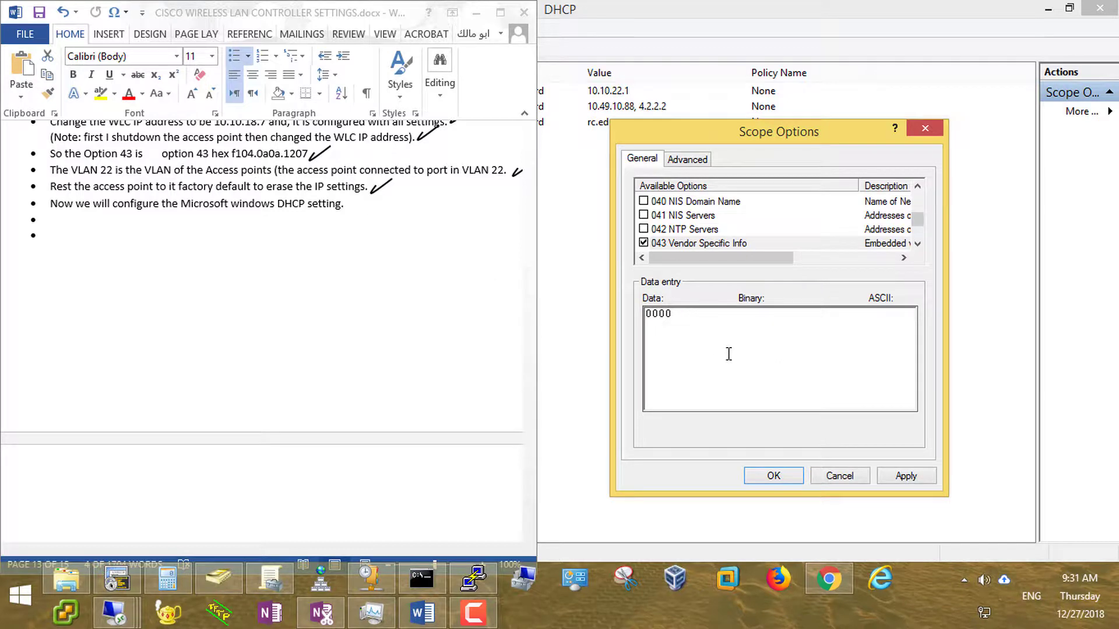
{"action": "type", "text": "F1 04 0A 0A 12 07"}
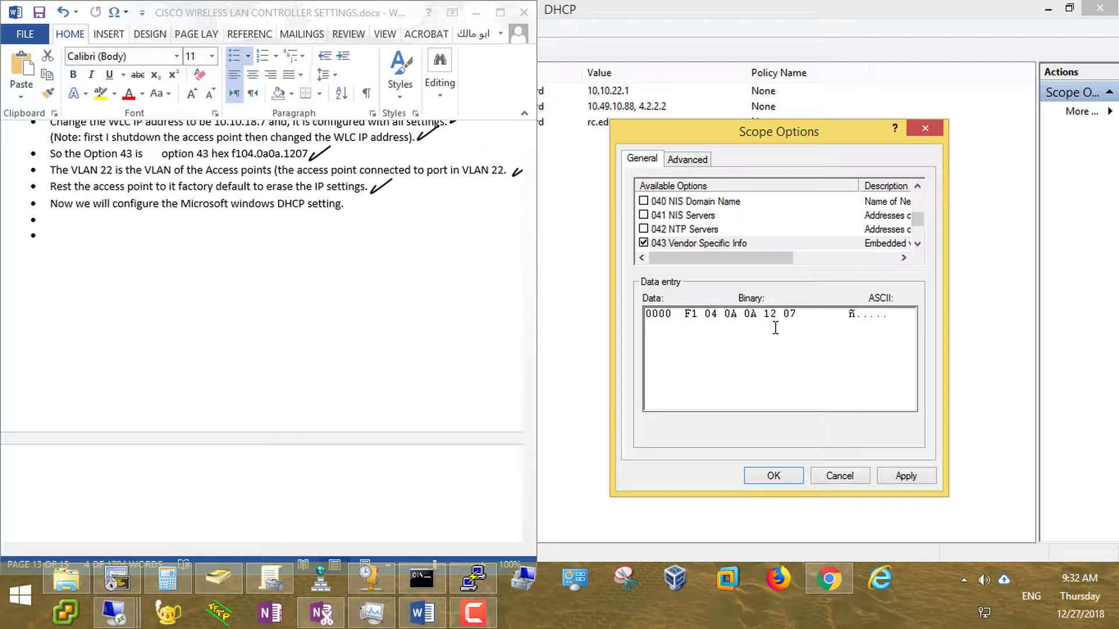
{"action": "left_click", "coordinate": [926, 476]}
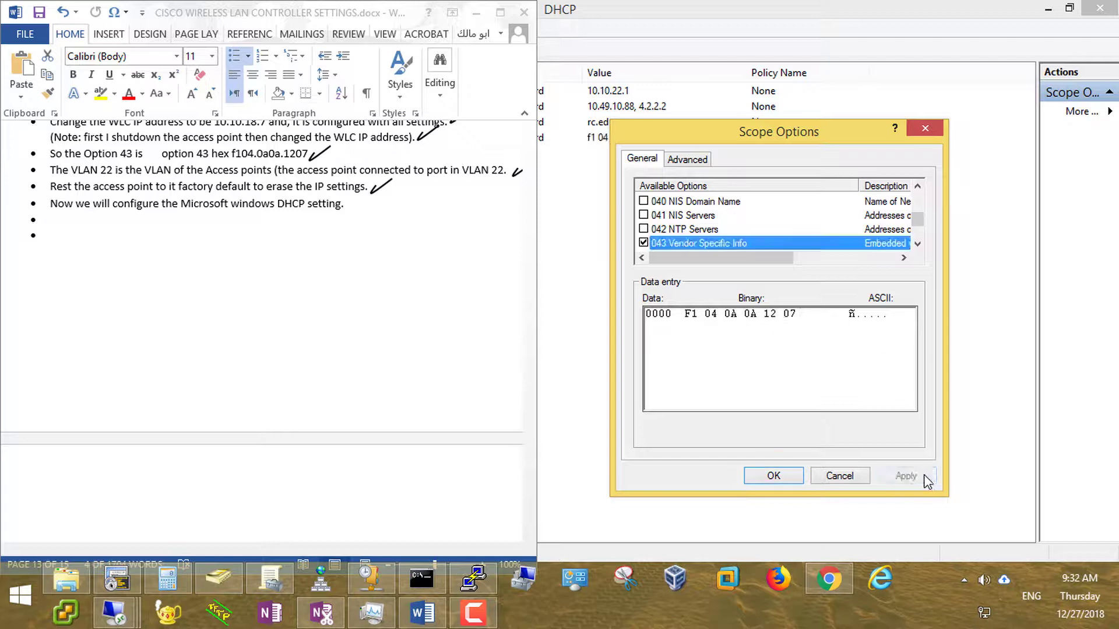
{"action": "left_click", "coordinate": [774, 476]}
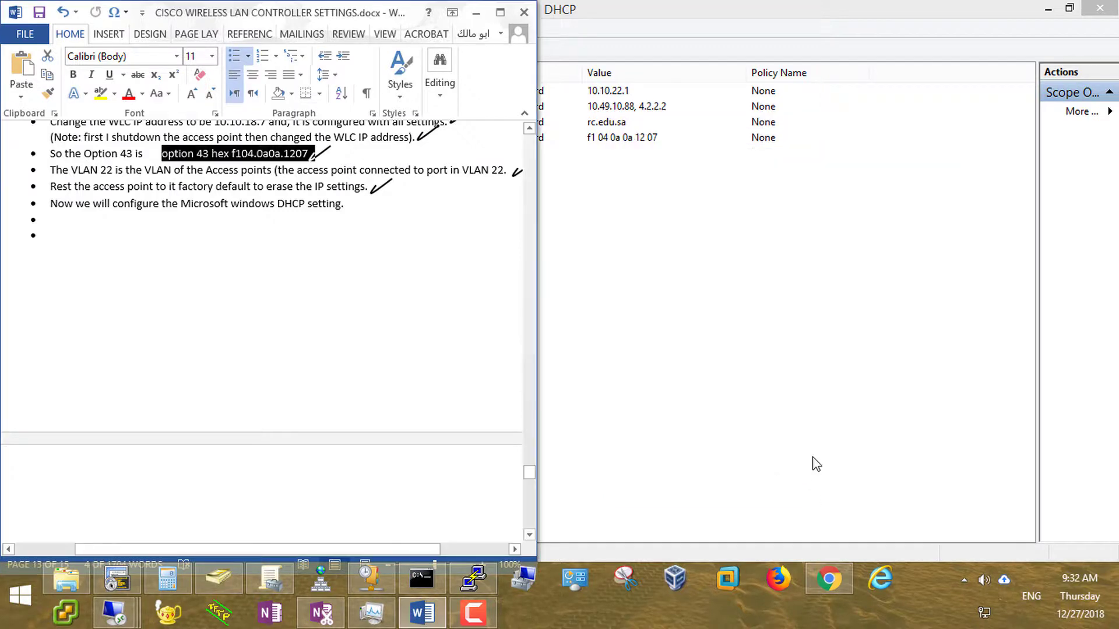
Select the VLAN 22 scope in the DHCP console.
{"action": "left_click", "coordinate": [732, 366]}
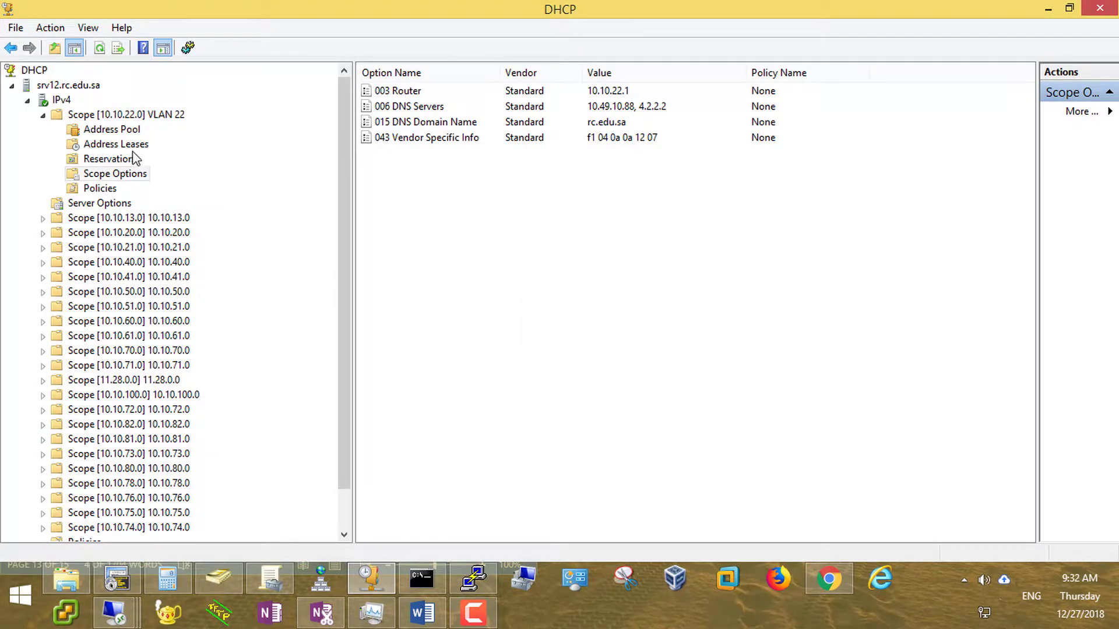
{"action": "left_click", "coordinate": [101, 116]}
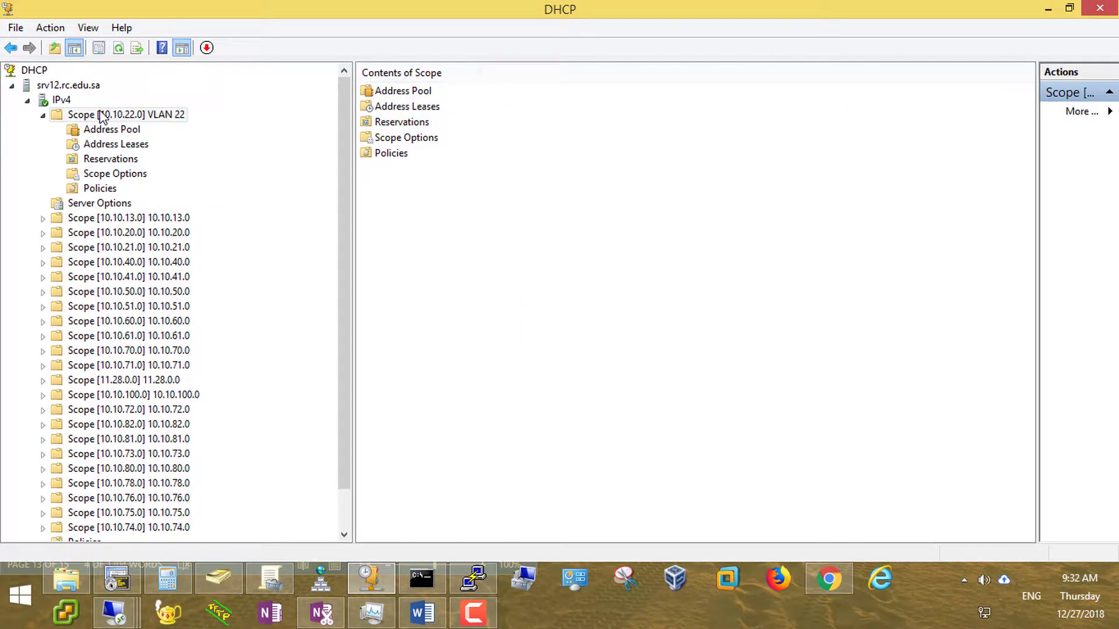
{"action": "right_click", "coordinate": [101, 116]}
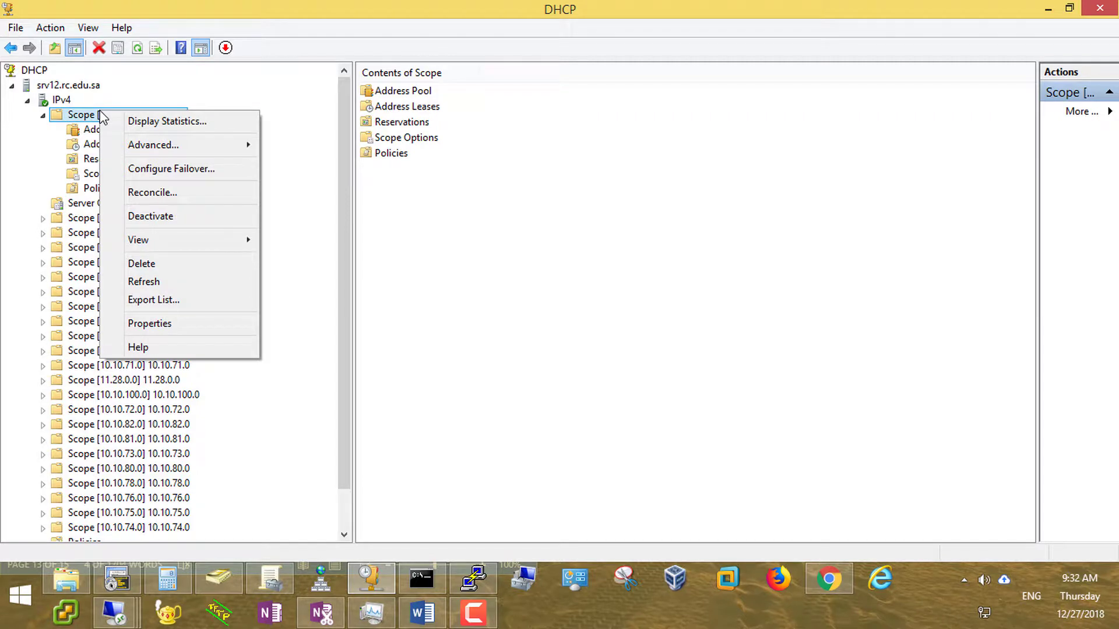
{"action": "left_click", "coordinate": [607, 327]}
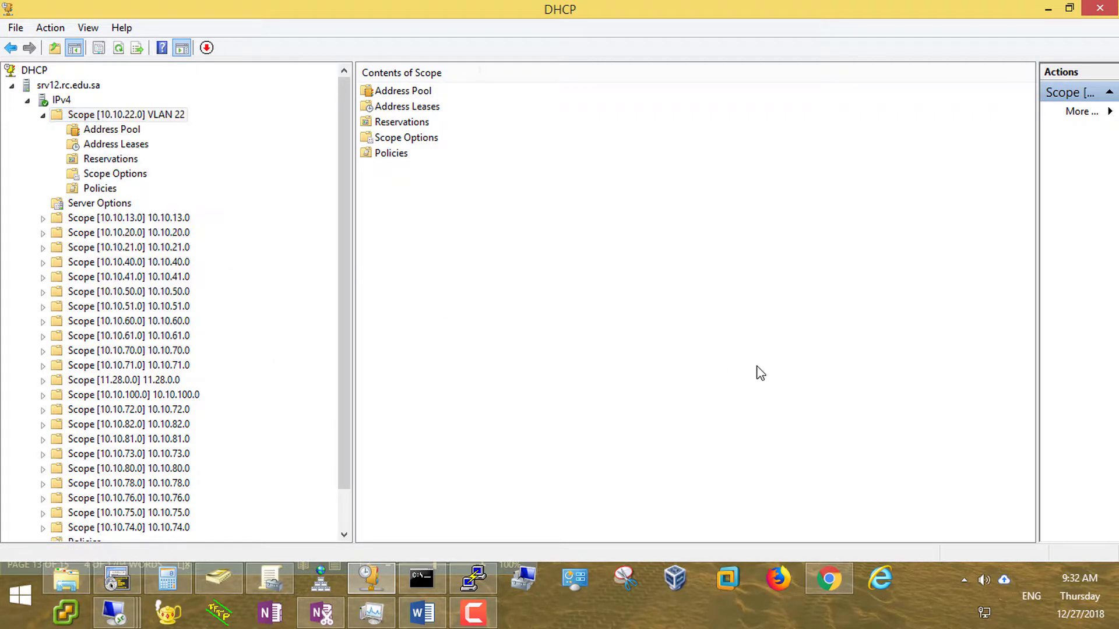
Wake the AP console and watch it reach controller 10.10.18.7 and download the new image.
{"action": "left_click", "coordinate": [474, 579]}
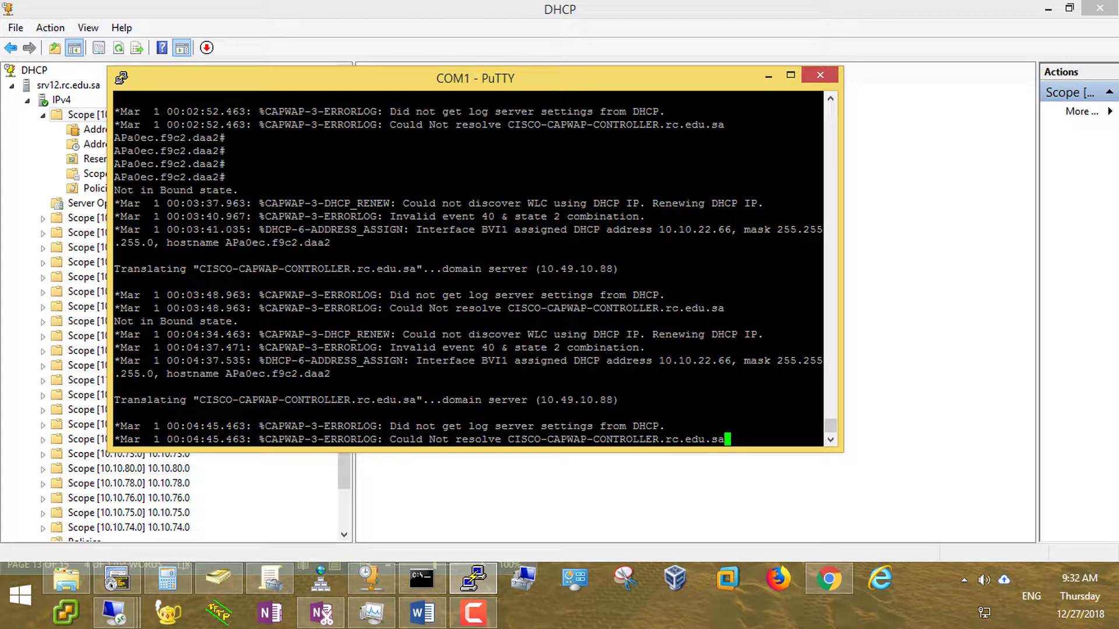
{"action": "key", "text": "Return"}
{"action": "key", "text": "Return"}
{"action": "key", "text": "Return"}
{"action": "key", "text": "Return"}
{"action": "key", "text": "Return"}
{"action": "key", "text": "Return"}
{"action": "key", "text": "Return"}
{"action": "key", "text": "Return"}
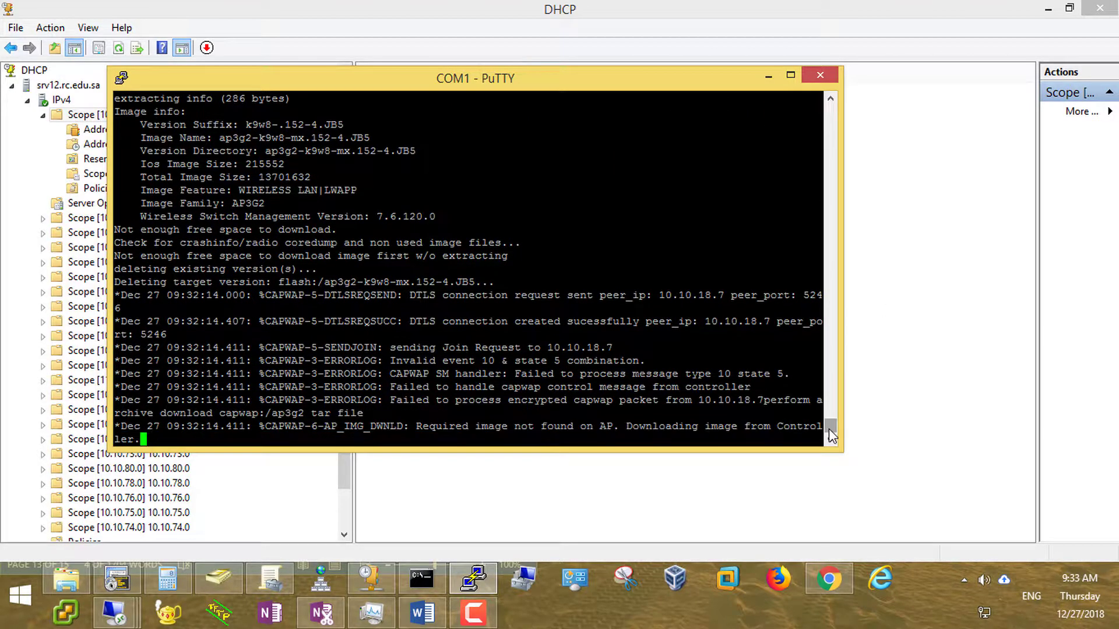
{"action": "mouse_move", "coordinate": [830, 432]}
{"action": "left_mouse_down"}
{"action": "mouse_move", "coordinate": [829, 420]}
{"action": "mouse_move", "coordinate": [832, 432]}
{"action": "left_mouse_up"}
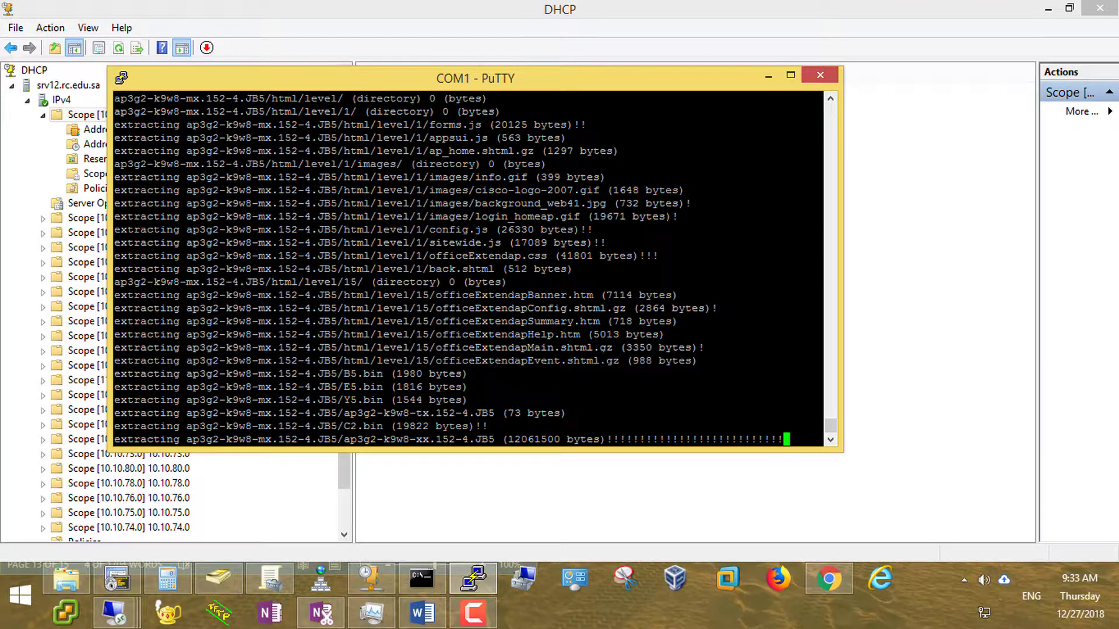
{"action": "left_click", "coordinate": [697, 510]}
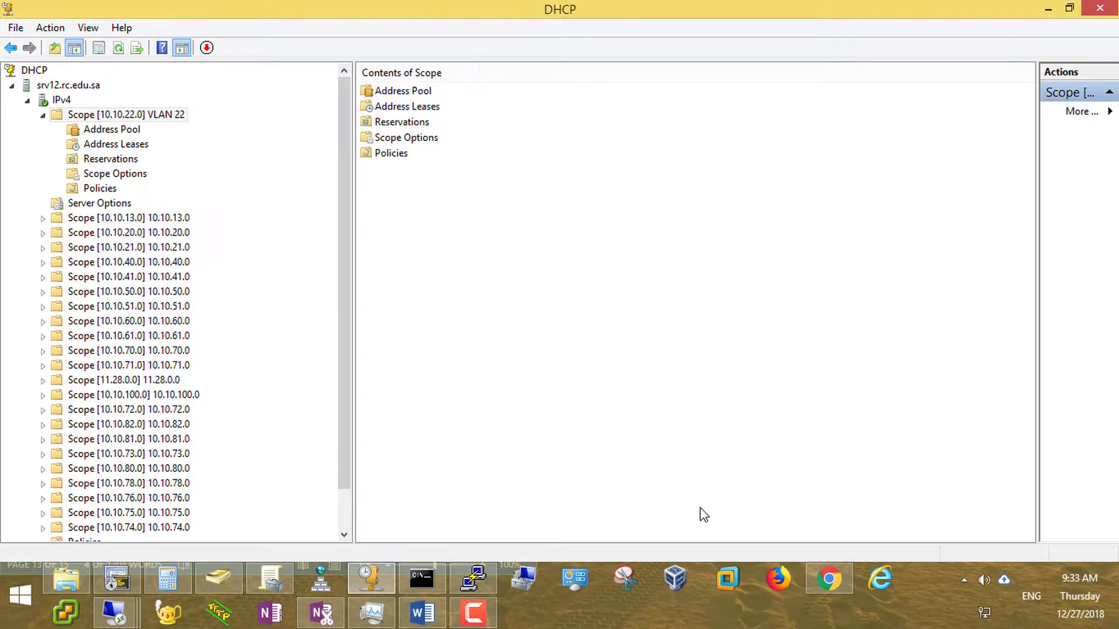
Refresh the WLC Monitor Summary twice to check the Access Point Summary: 1 AP, none up.
{"action": "left_click", "coordinate": [828, 578]}
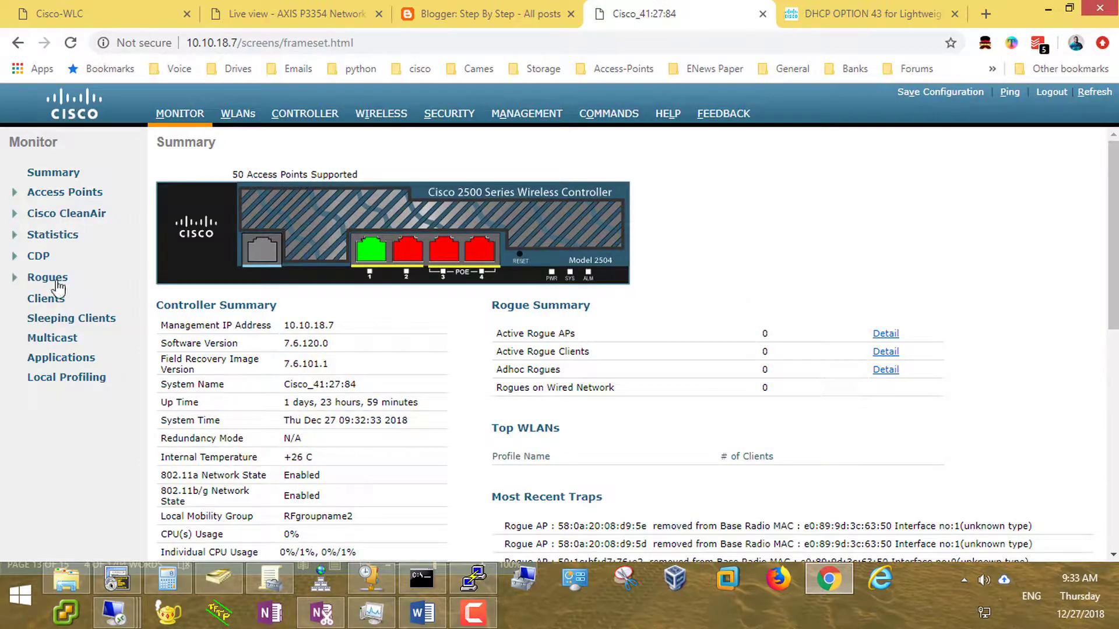
{"action": "scroll", "coordinate": [452, 411], "scroll_direction": "down", "scroll_amount": 4}
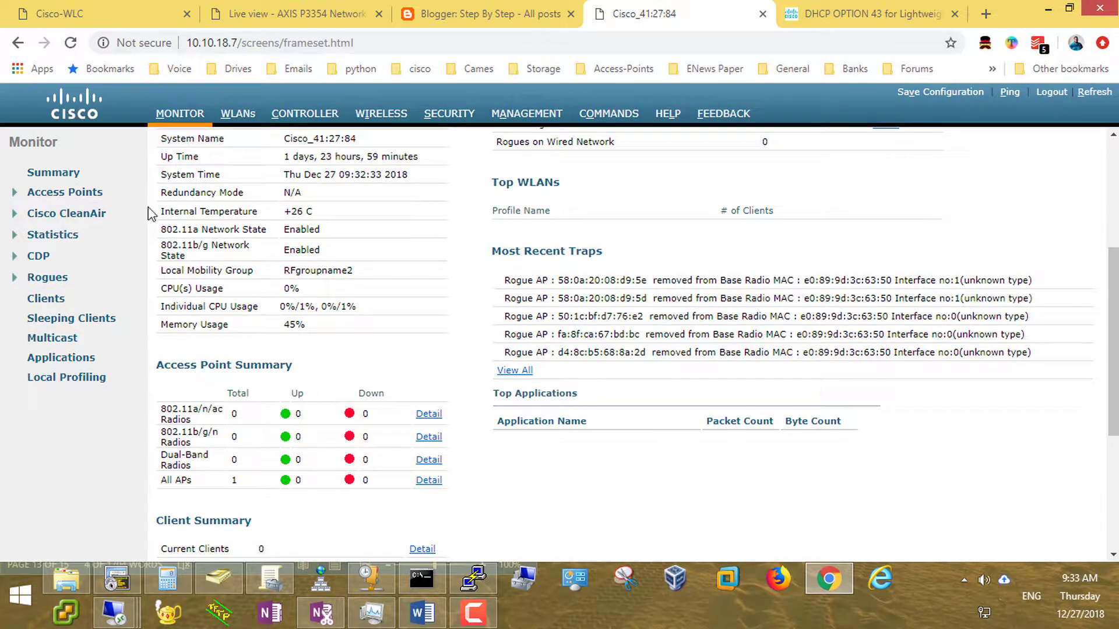
{"action": "scroll", "coordinate": [844, 242], "scroll_direction": "up", "scroll_amount": 4}
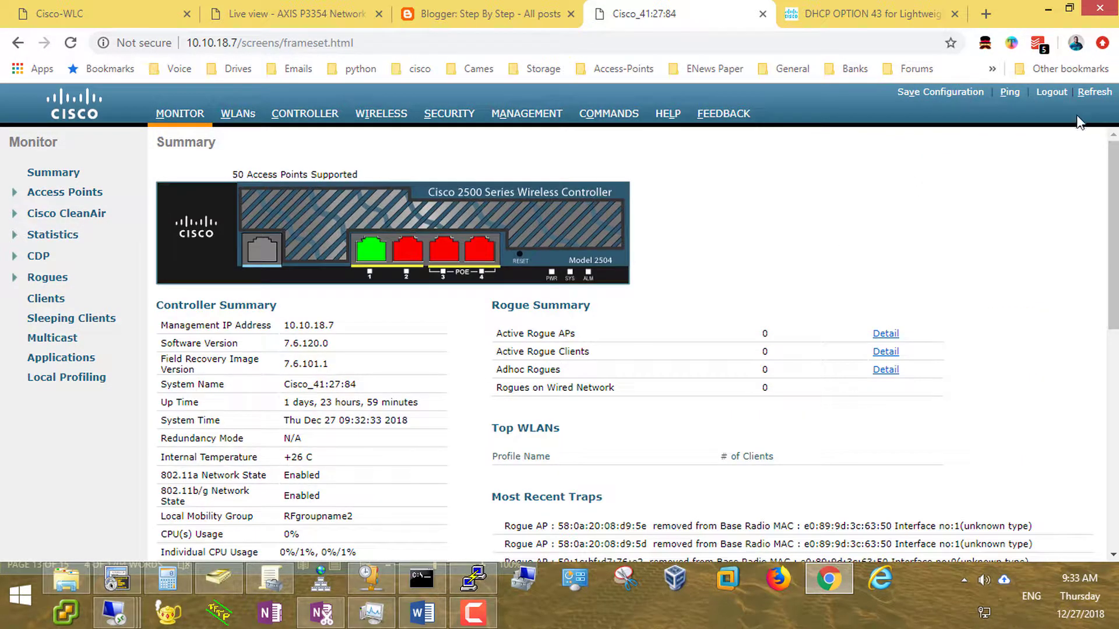
{"action": "left_click", "coordinate": [1087, 93]}
{"action": "scroll", "coordinate": [1026, 210], "scroll_direction": "down", "scroll_amount": 5}
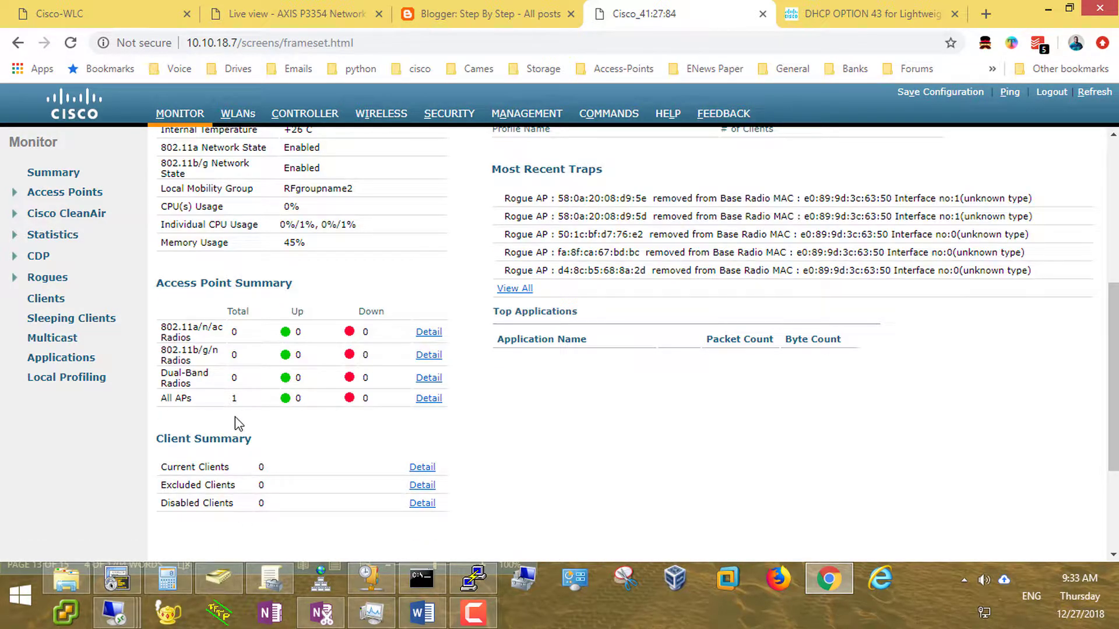
{"action": "scroll", "coordinate": [944, 289], "scroll_direction": "up", "scroll_amount": 5}
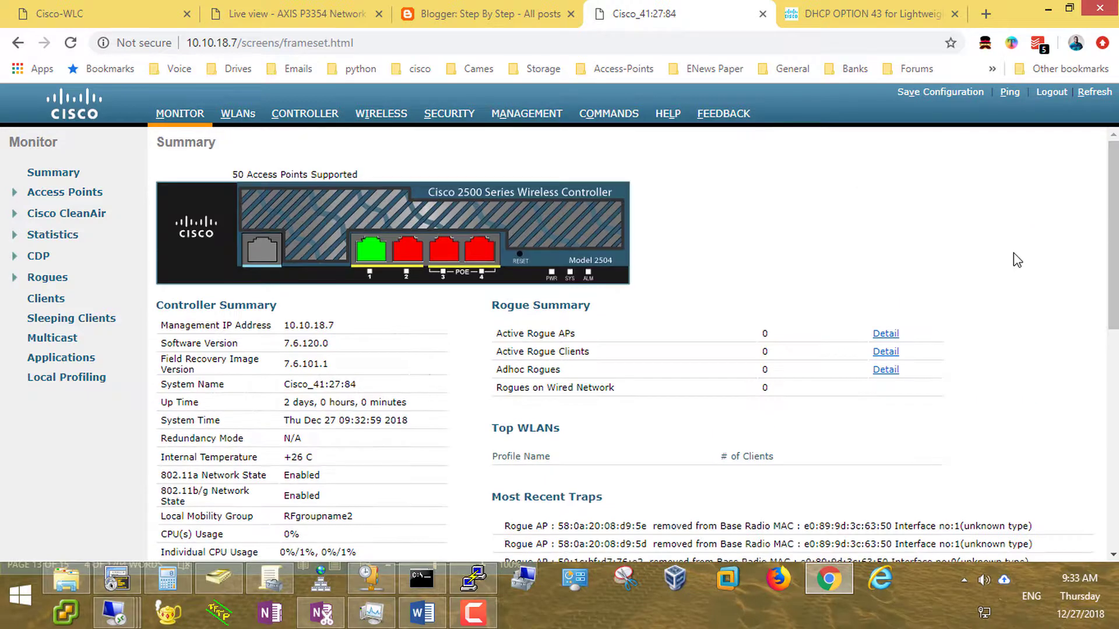
{"action": "left_click", "coordinate": [1070, 68]}
{"action": "left_click", "coordinate": [1017, 368]}
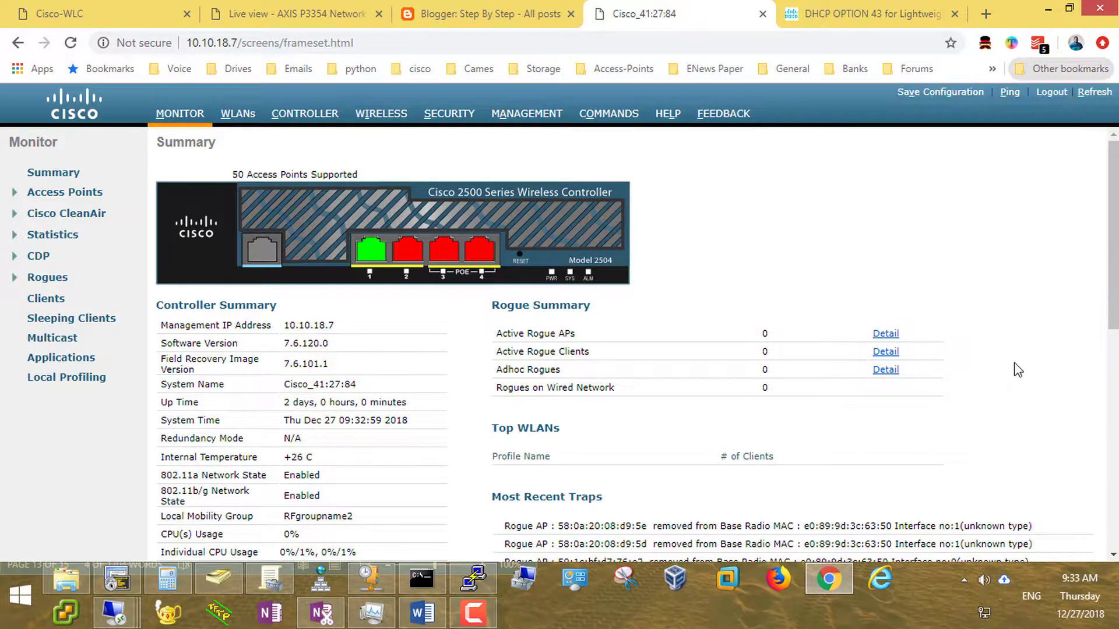
{"action": "left_click", "coordinate": [1094, 93]}
{"action": "scroll", "coordinate": [1002, 239], "scroll_direction": "down", "scroll_amount": 5}
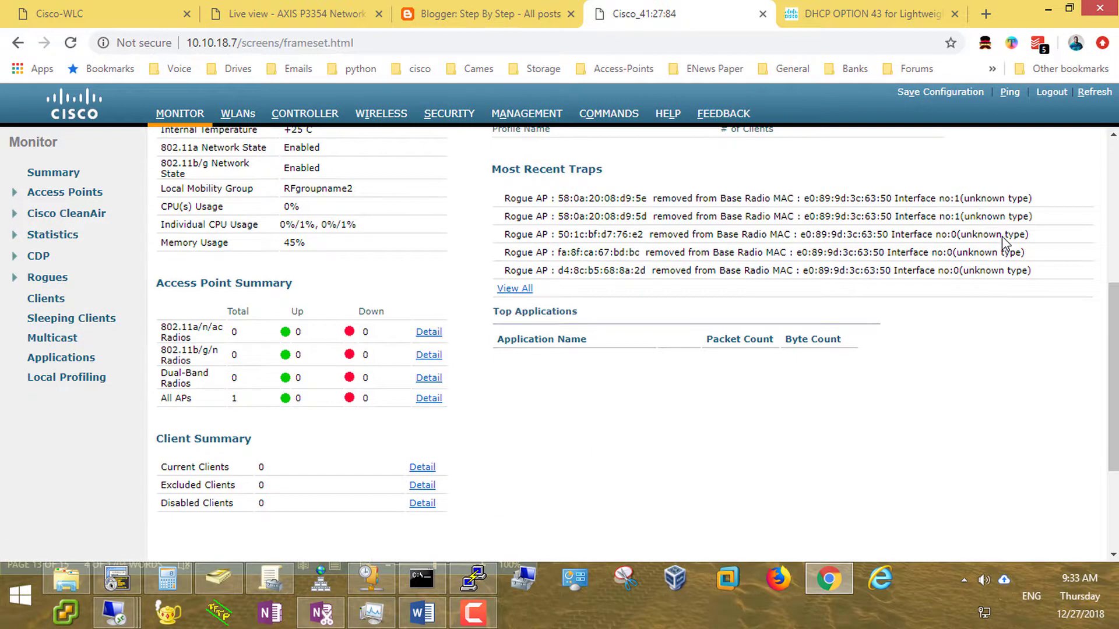
{"action": "scroll", "coordinate": [1002, 236], "scroll_direction": "down", "scroll_amount": 1}
{"action": "left_click", "coordinate": [473, 578]}
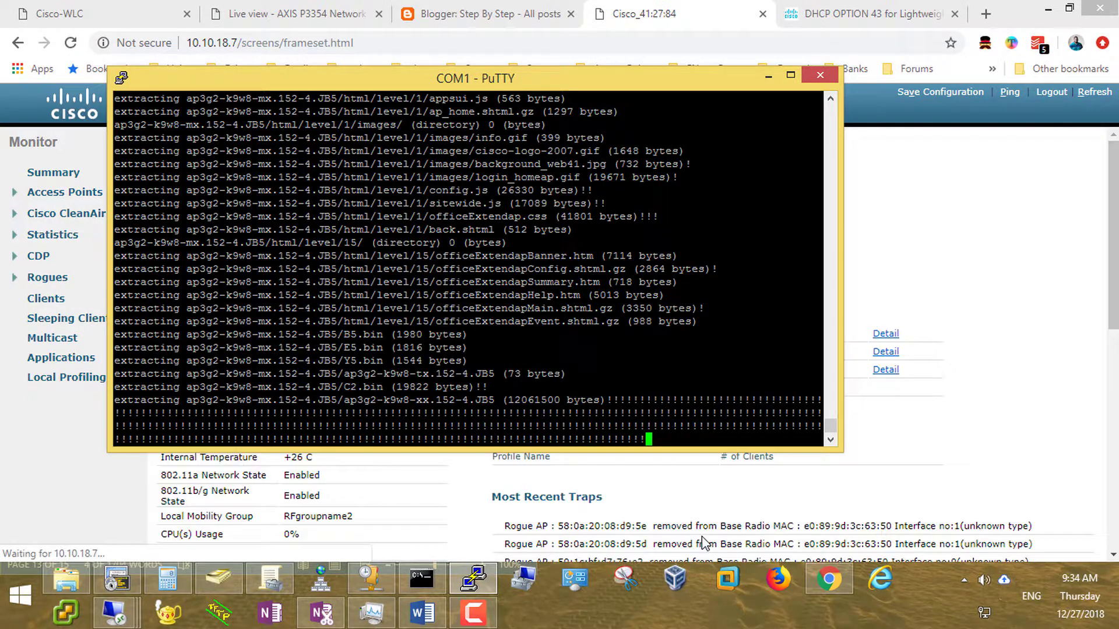
Highlight the AP log lines for image upgrade, join to 10.10.18.7, and option 43 controller address.
{"action": "left_click", "coordinate": [1047, 473]}
{"action": "scroll", "coordinate": [898, 463], "scroll_direction": "down", "scroll_amount": 4}
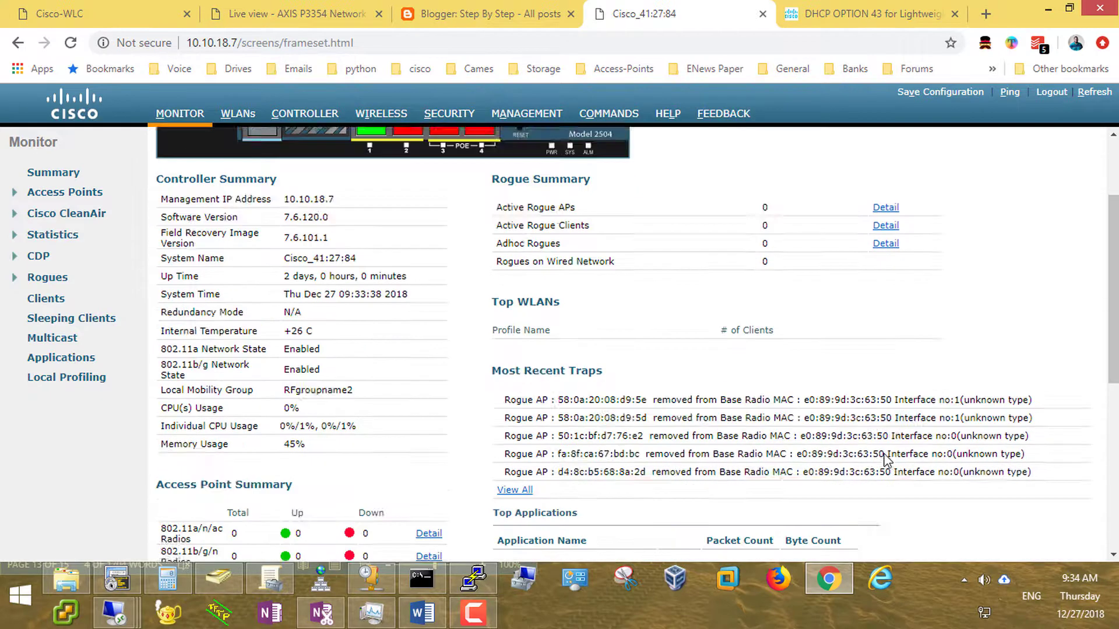
{"action": "left_click", "coordinate": [473, 578]}
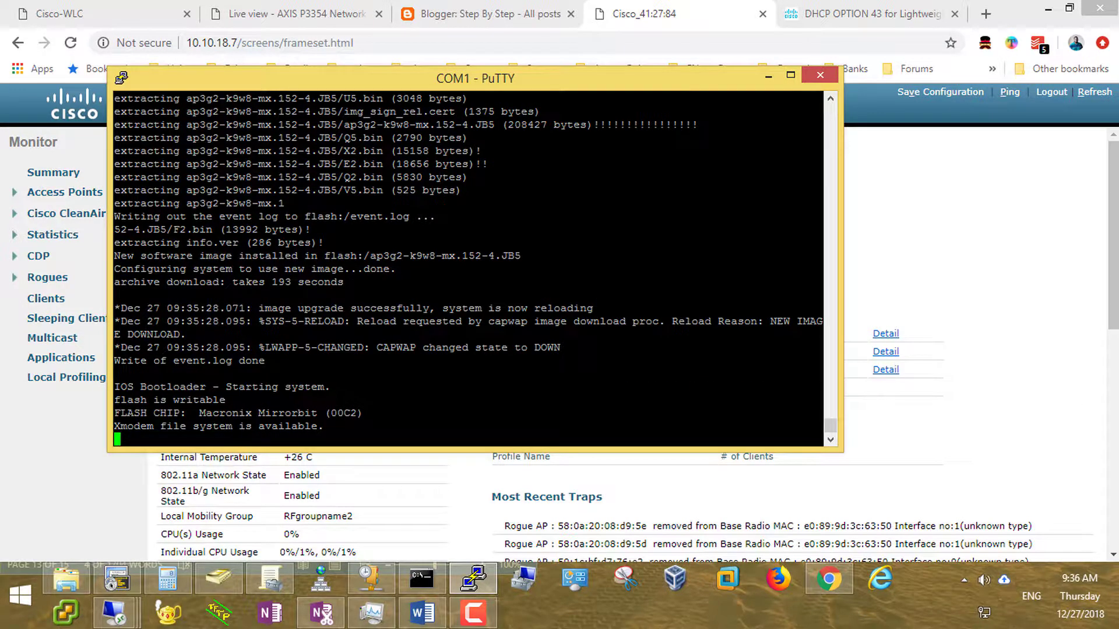
{"action": "left_click_drag", "start_coordinate": [114, 295], "coordinate": [588, 307]}
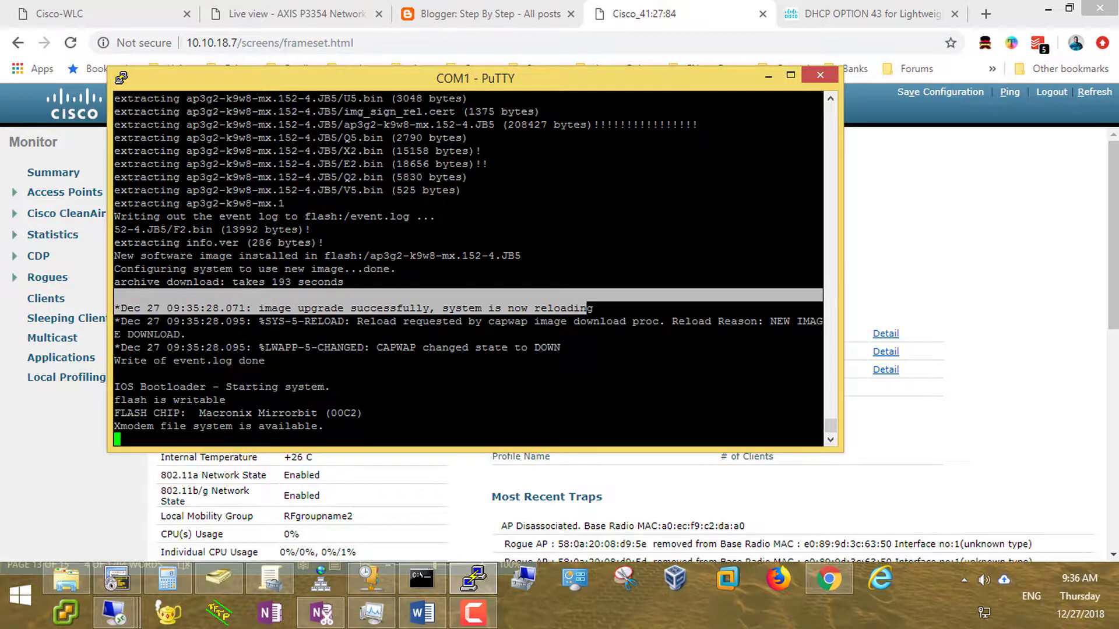
{"action": "left_click", "coordinate": [378, 300]}
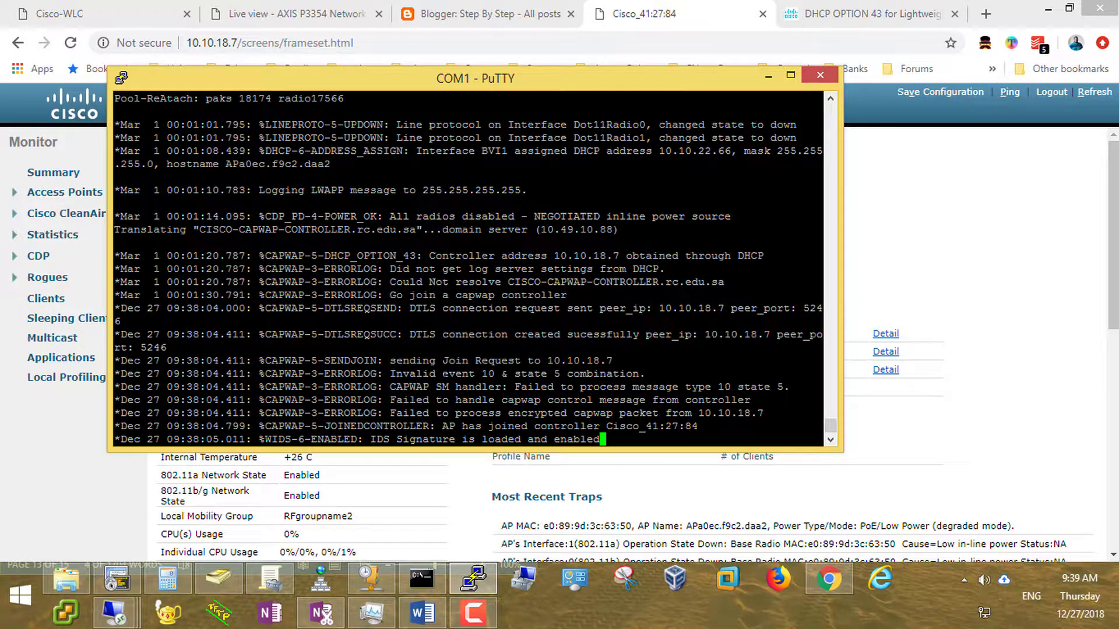
{"action": "left_click_drag", "start_coordinate": [389, 361], "coordinate": [629, 362]}
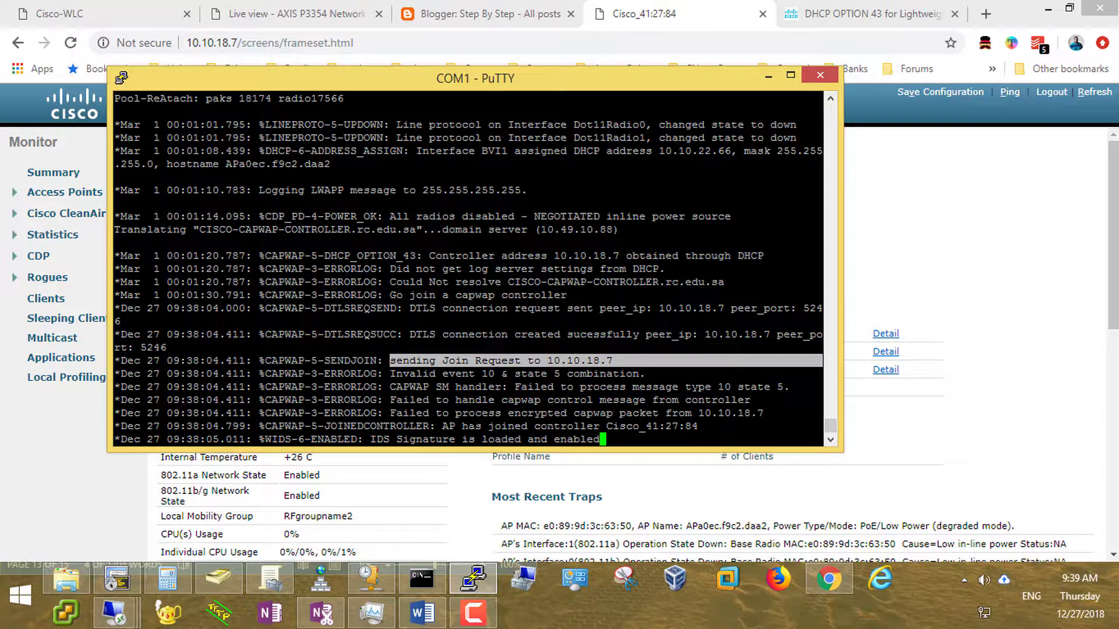
{"action": "left_click_drag", "start_coordinate": [442, 426], "coordinate": [718, 426]}
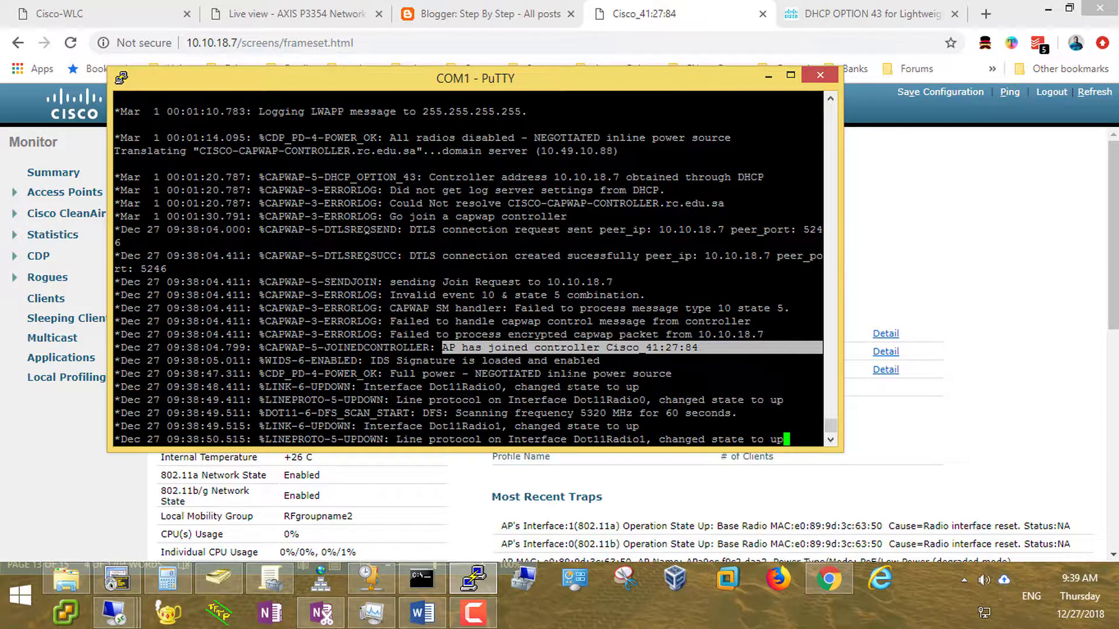
{"action": "left_click_drag", "start_coordinate": [324, 176], "coordinate": [767, 178]}
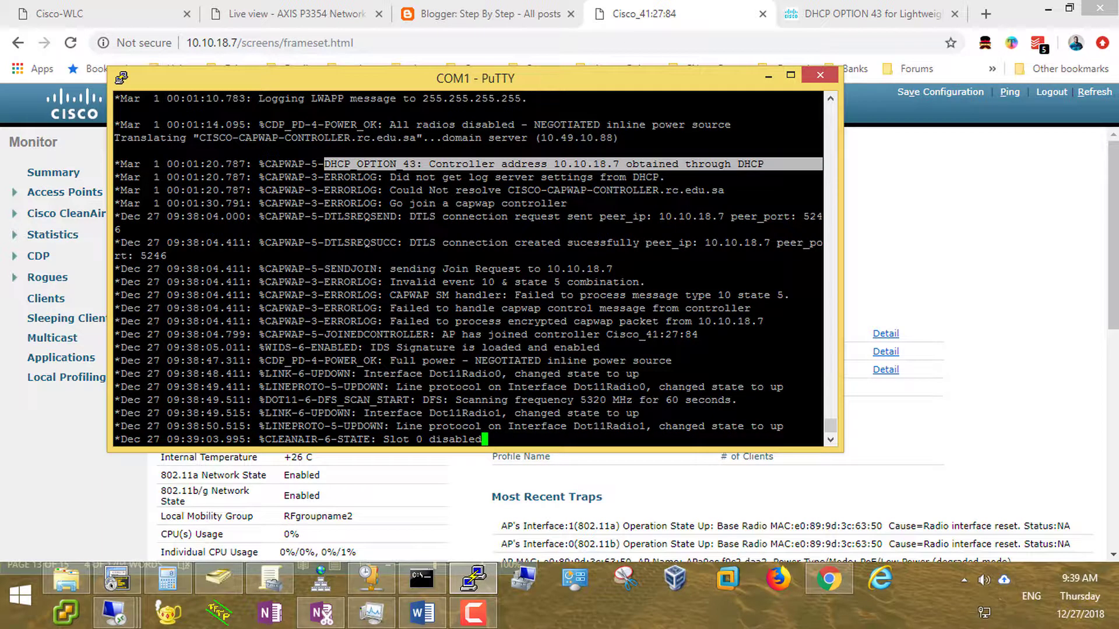
{"action": "left_click", "coordinate": [1049, 330]}
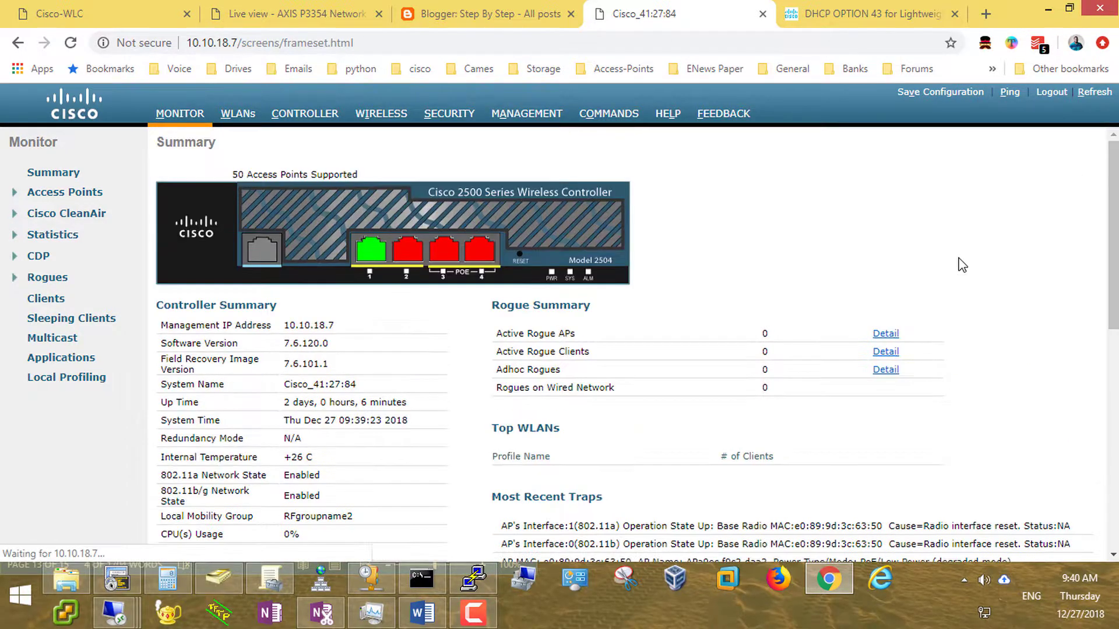
{"action": "scroll", "coordinate": [875, 257], "scroll_direction": "down", "scroll_amount": 5}
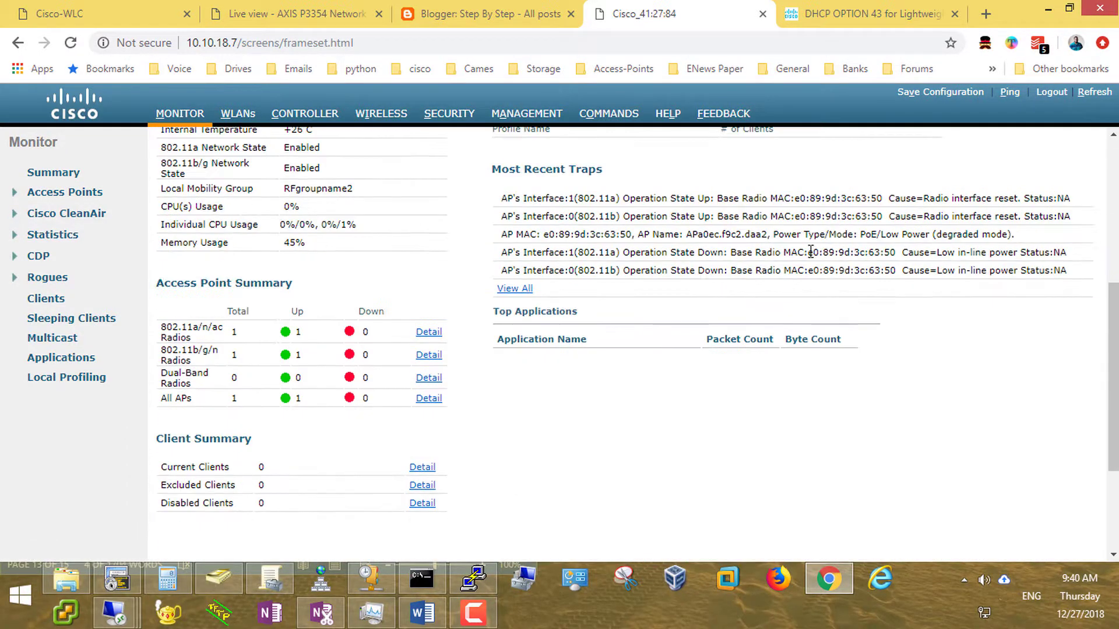
{"action": "left_click", "coordinate": [427, 333]}
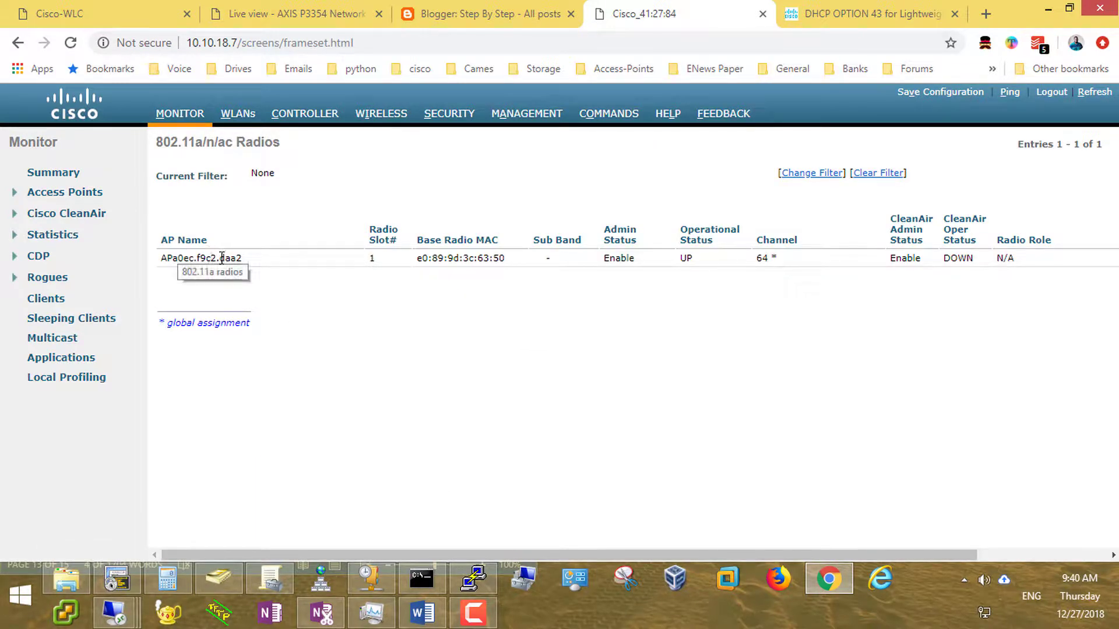
{"action": "left_click_drag", "start_coordinate": [224, 257], "coordinate": [248, 257]}
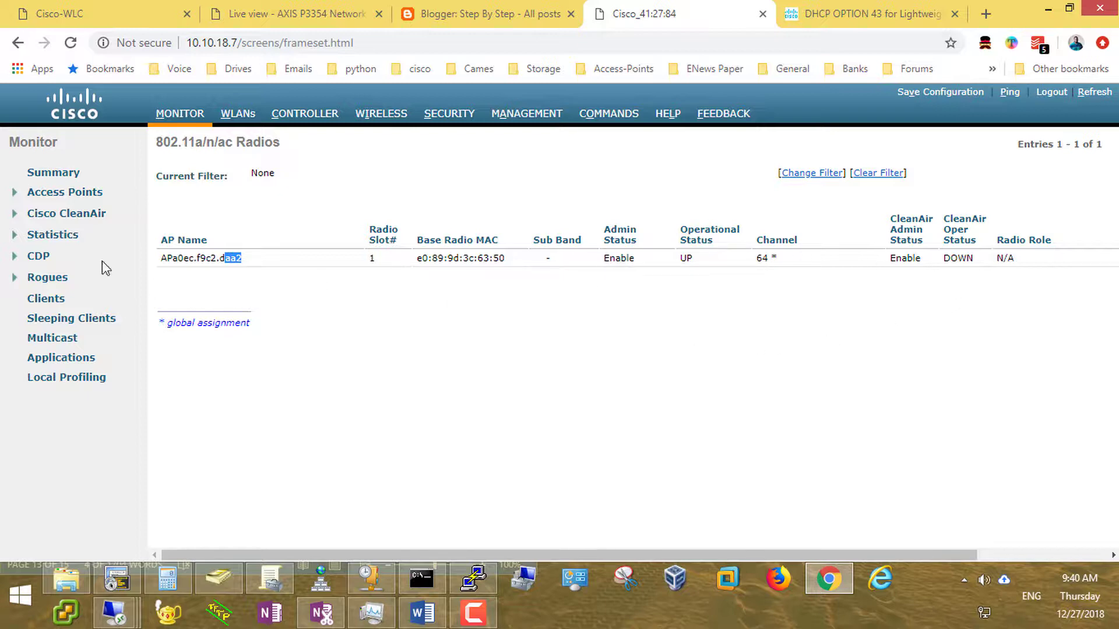
{"action": "left_click", "coordinate": [174, 113]}
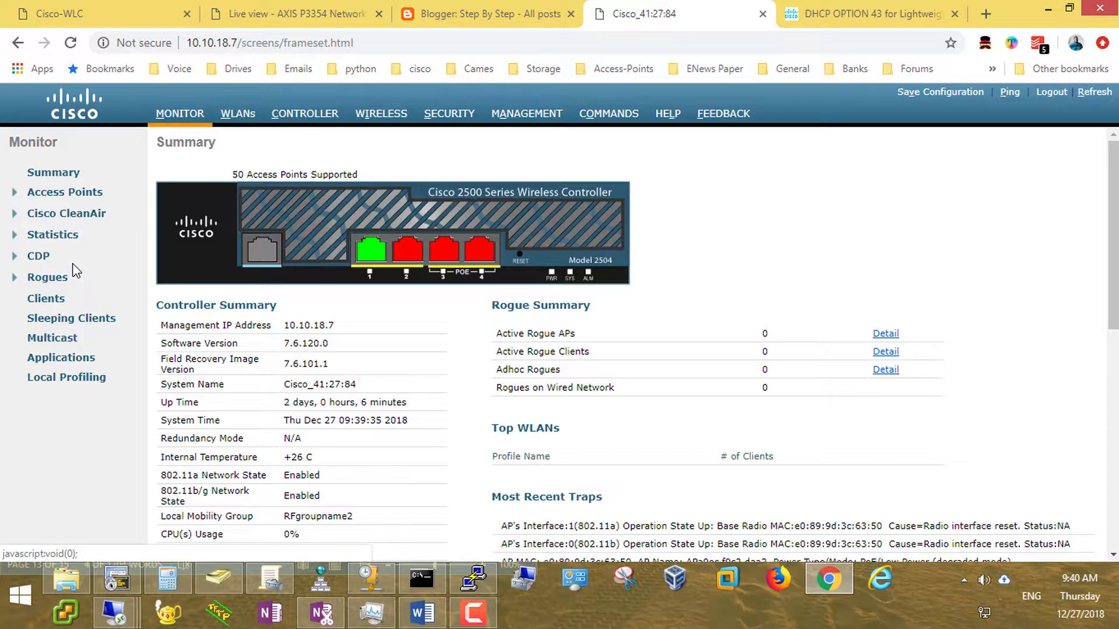
{"action": "left_click", "coordinate": [64, 235]}
{"action": "left_click", "coordinate": [58, 261]}
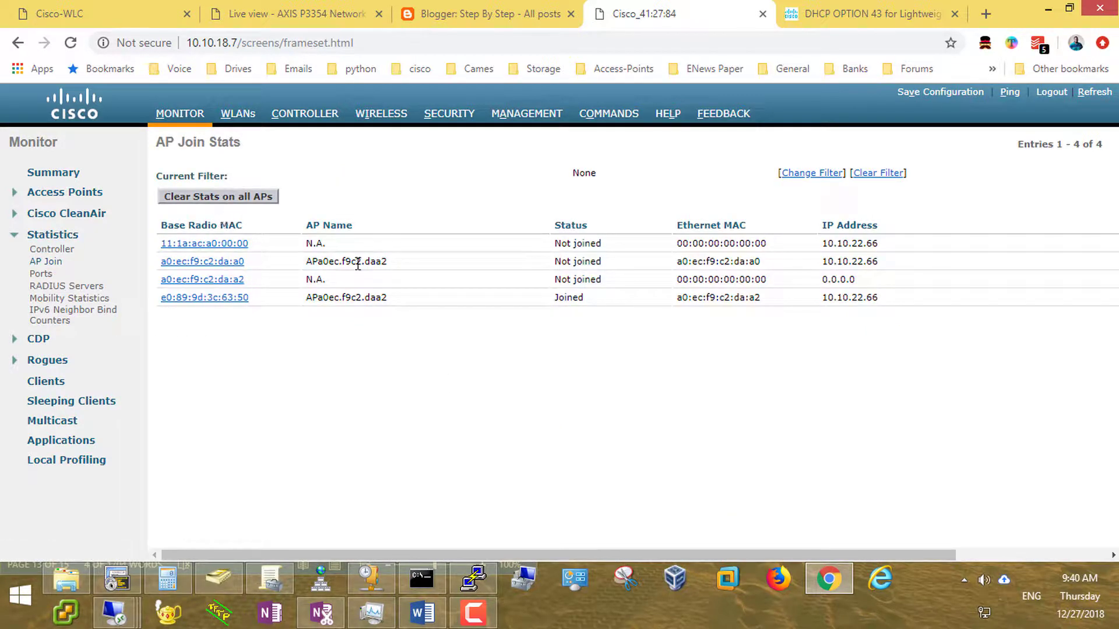
{"action": "double_click", "coordinate": [581, 295]}
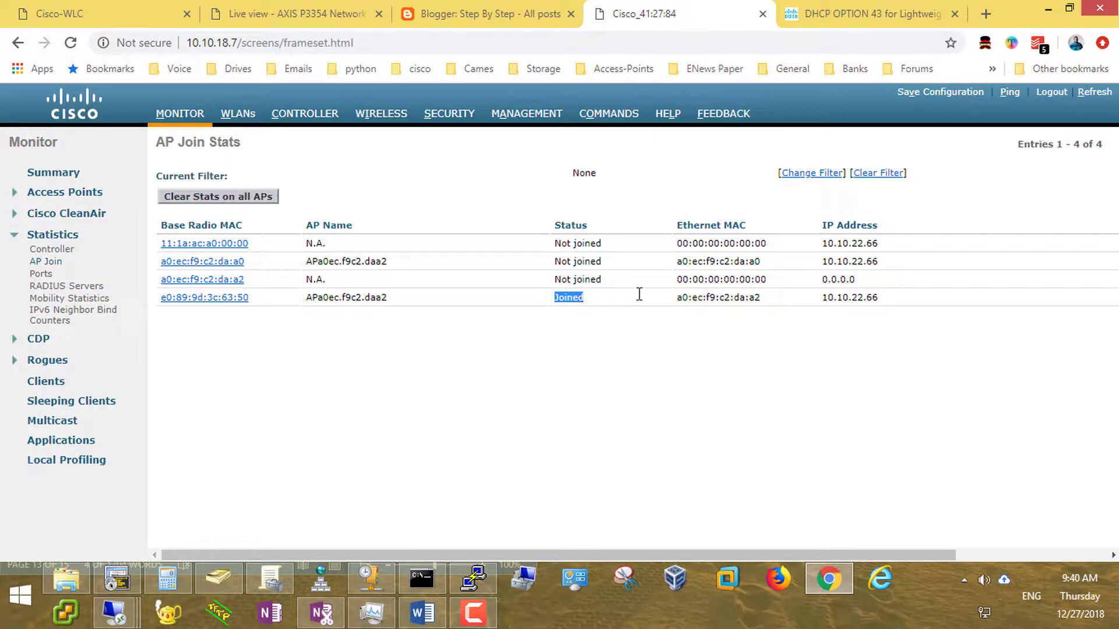
{"action": "double_click", "coordinate": [837, 297]}
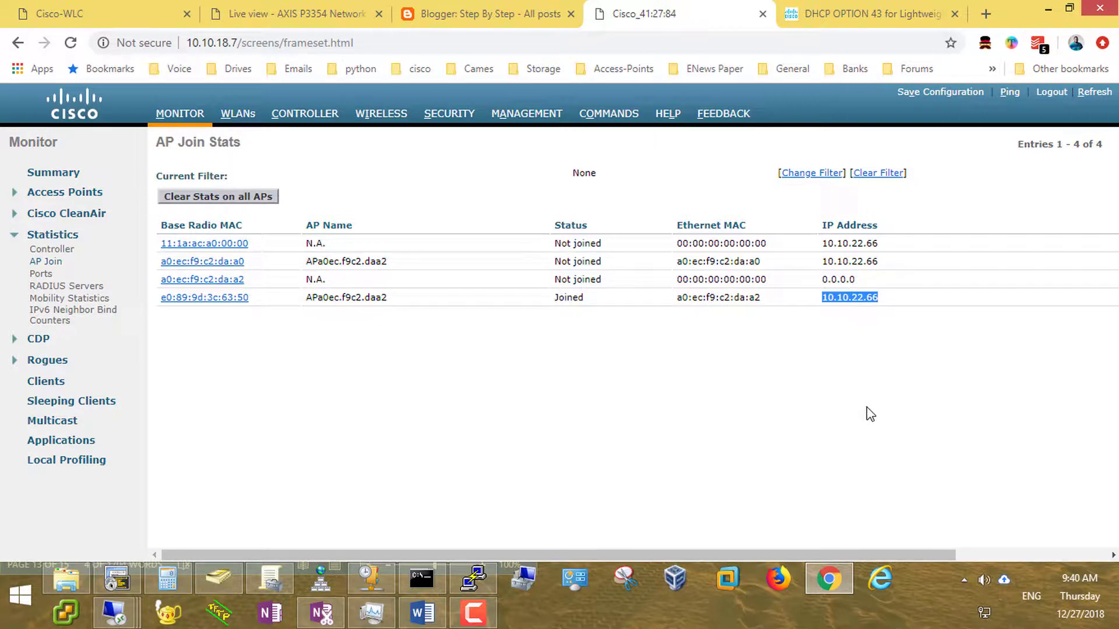
{"action": "left_click", "coordinate": [870, 306]}
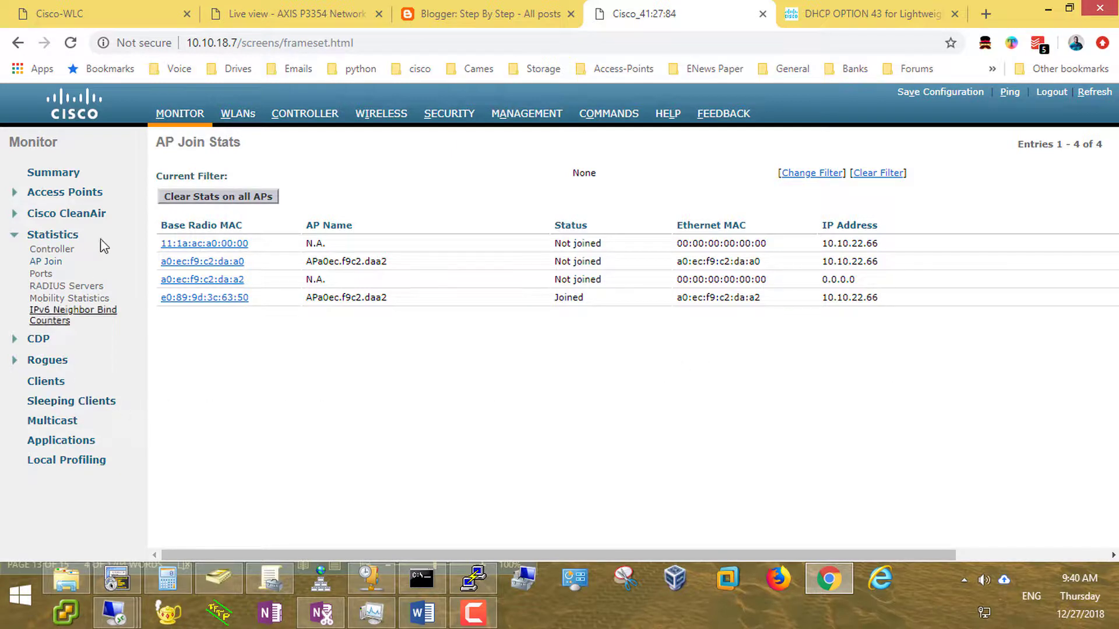
{"action": "left_click", "coordinate": [175, 114]}
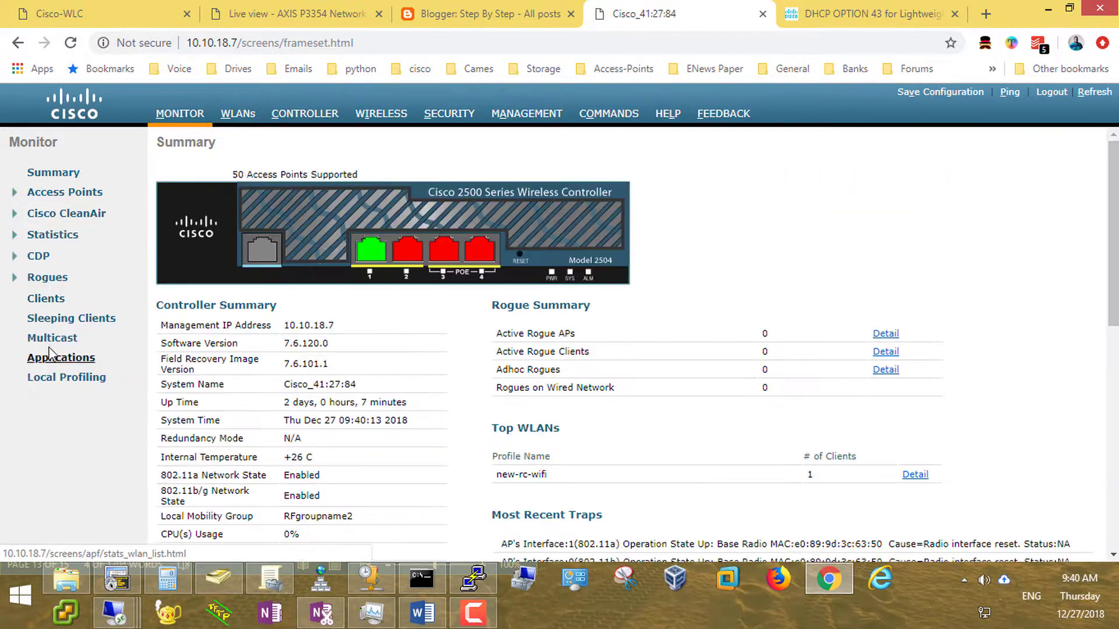
Show the WLC Clients list and highlight the client IP 10.10.22.67.
{"action": "left_click", "coordinate": [53, 303]}
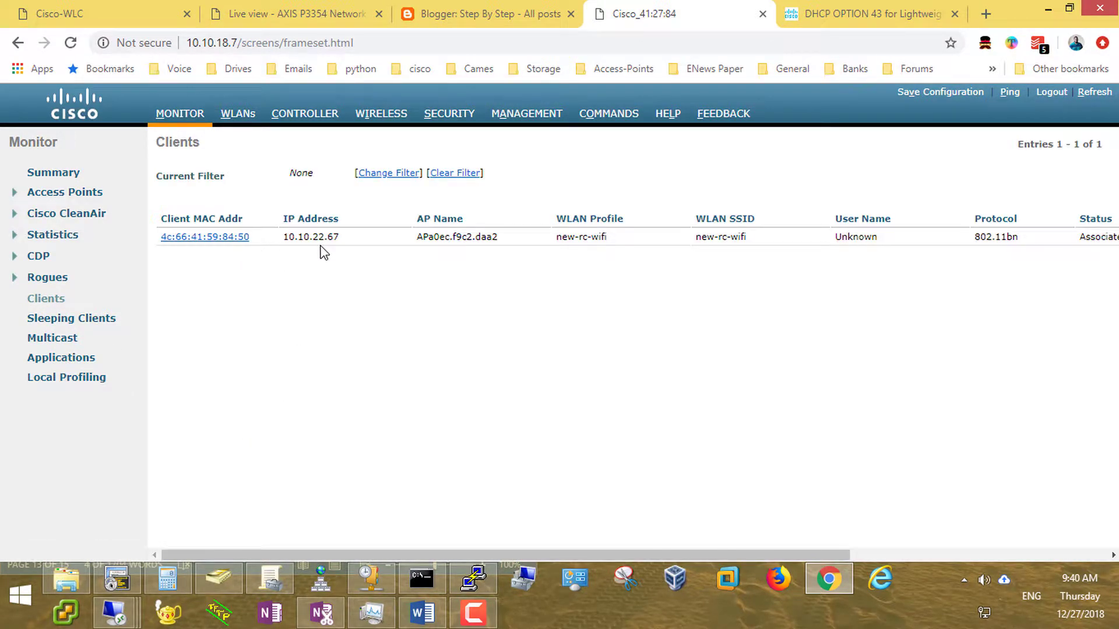
{"action": "left_click_drag", "start_coordinate": [339, 237], "coordinate": [307, 343]}
{"action": "left_click", "coordinate": [339, 384]}
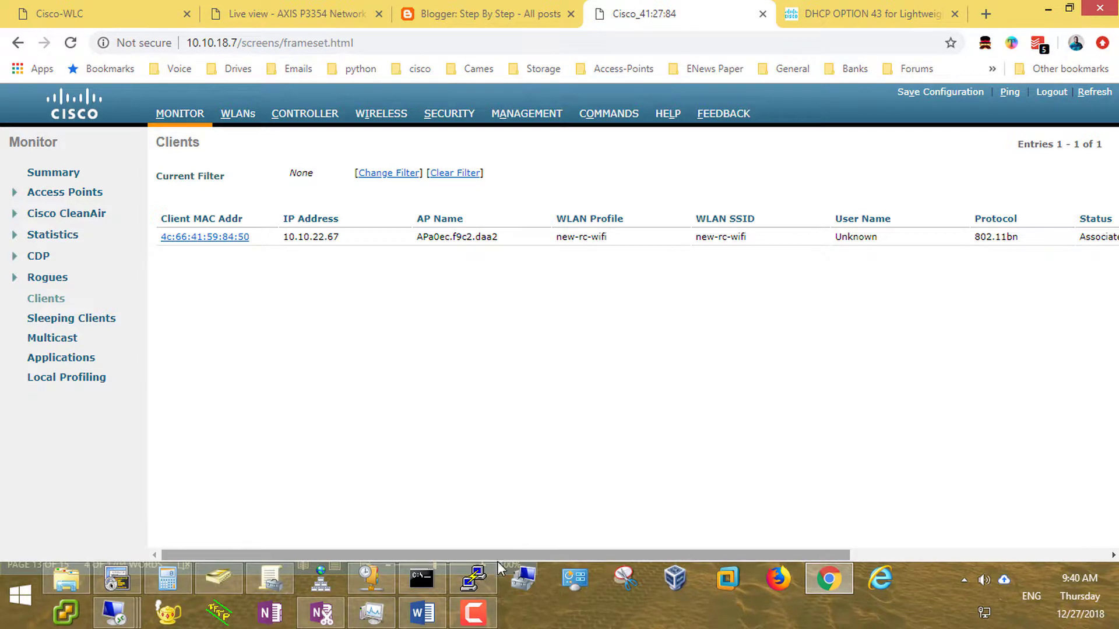
Refresh the VLAN 22 address leases and widen Name to show Samsung-Galaxy-S7-edge at 10.10.22.67.
{"action": "left_click", "coordinate": [385, 574]}
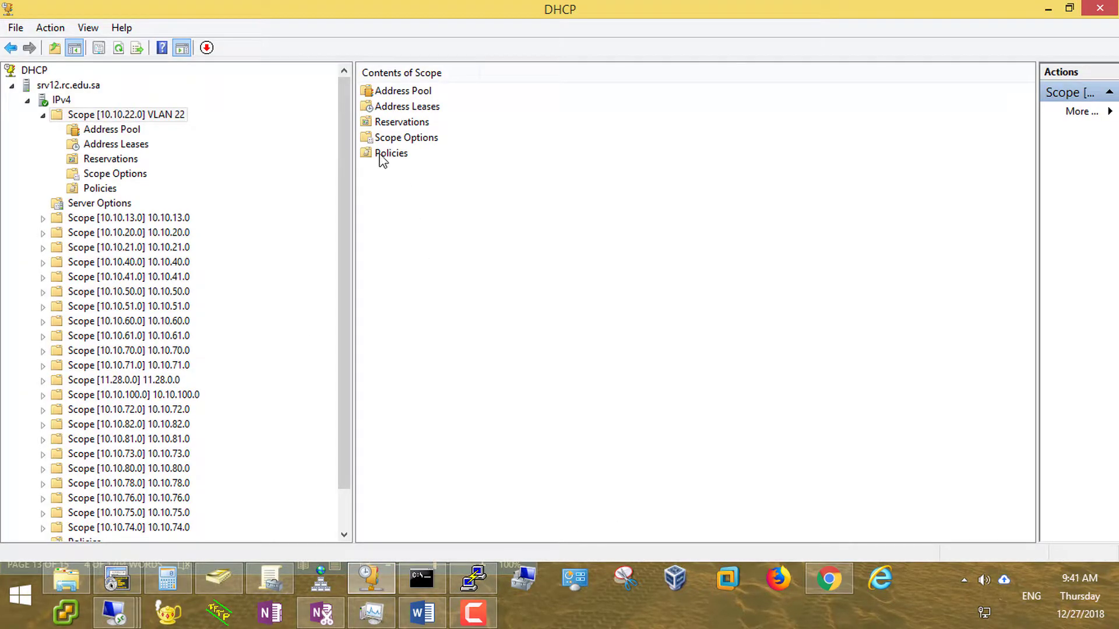
{"action": "left_click", "coordinate": [120, 145]}
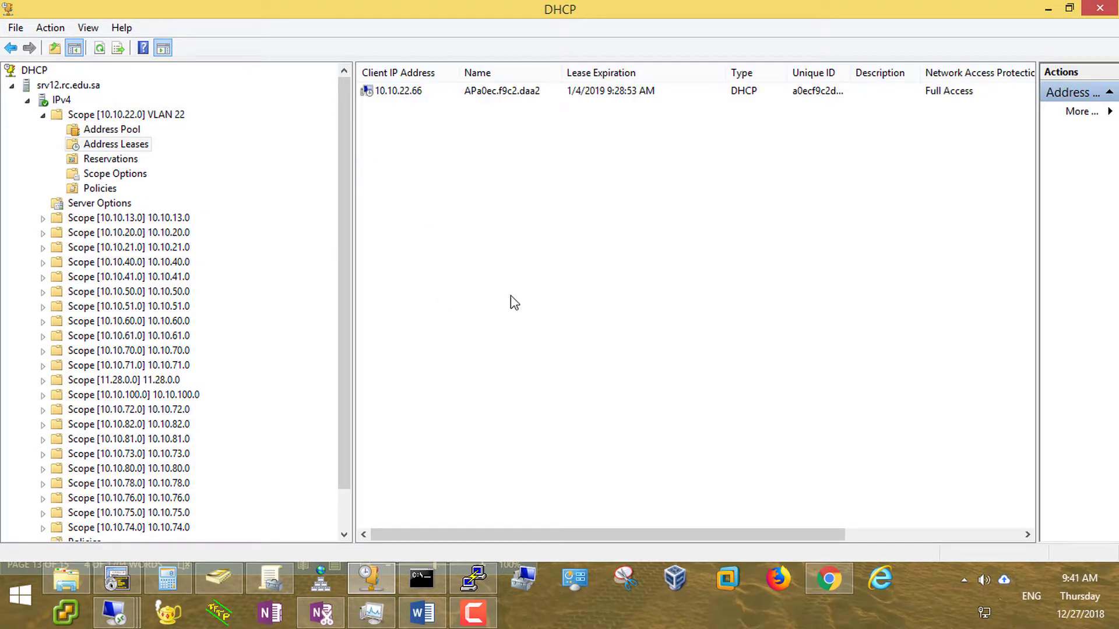
{"action": "left_click", "coordinate": [100, 47]}
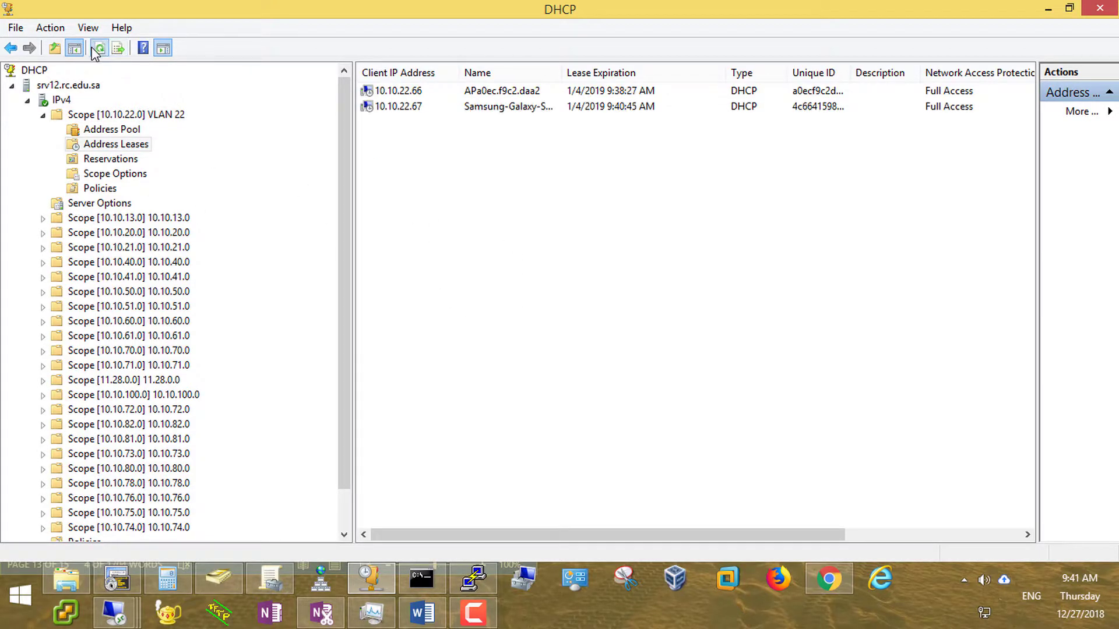
{"action": "left_click", "coordinate": [526, 105]}
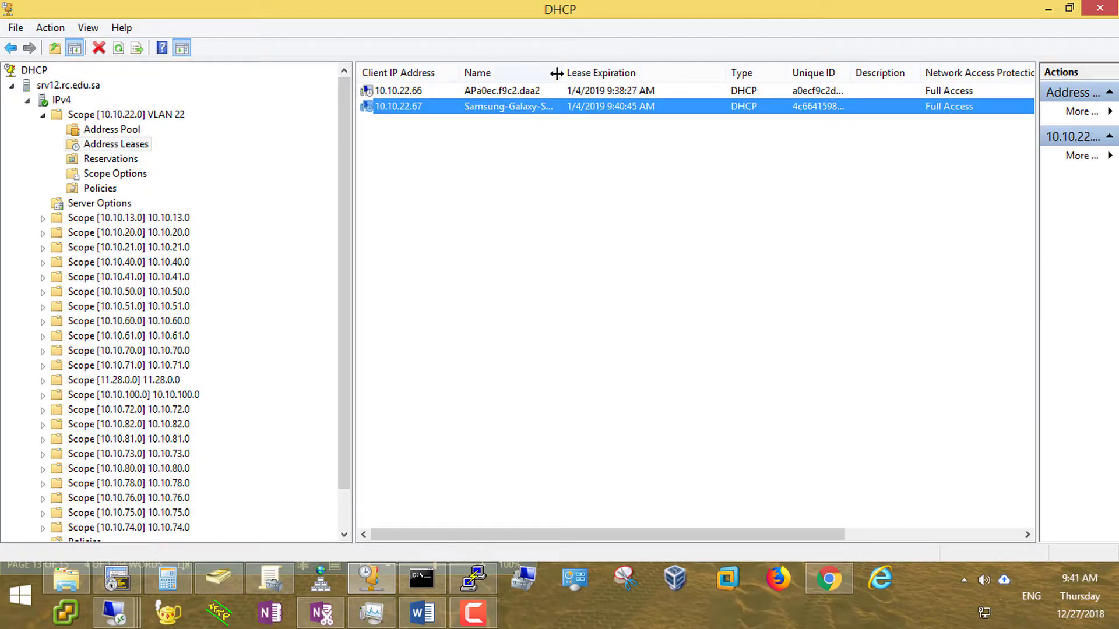
{"action": "left_click_drag", "start_coordinate": [561, 73], "coordinate": [616, 73]}
{"action": "left_click_drag", "start_coordinate": [757, 534], "coordinate": [607, 527]}
{"action": "left_click", "coordinate": [735, 317]}
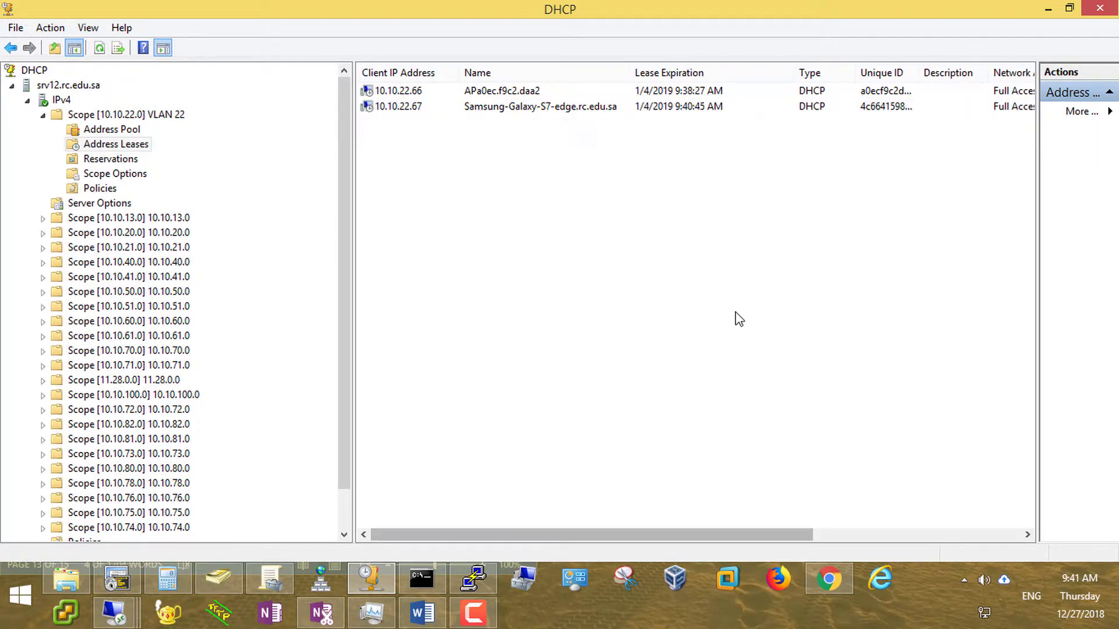
Bring the Word setup notes back to the front, scrolled to the top.
{"action": "left_click", "coordinate": [422, 612]}
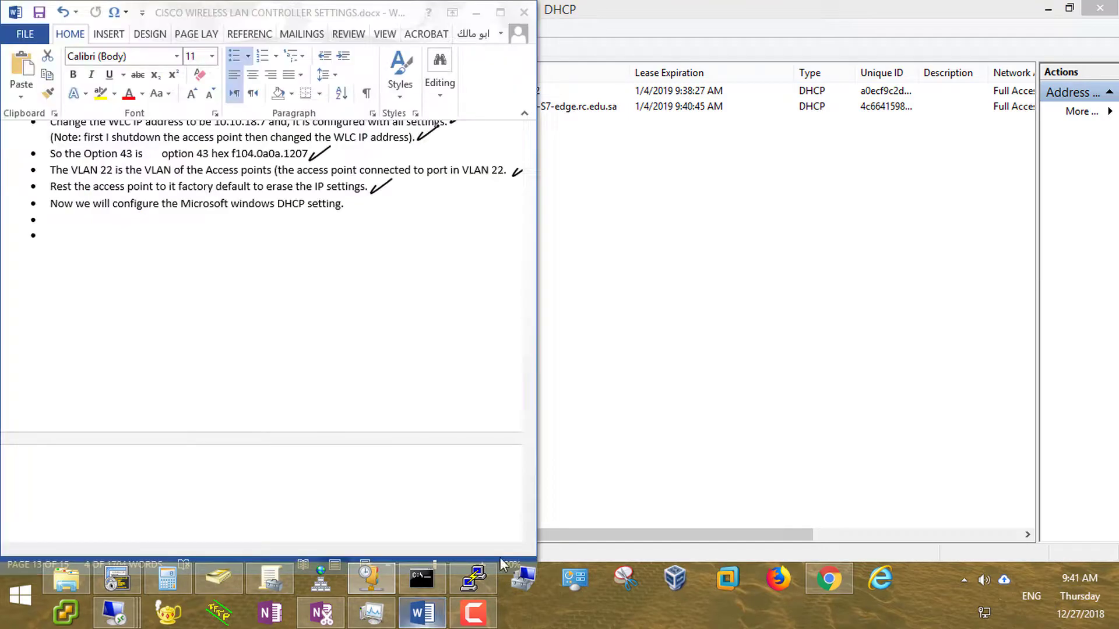
{"action": "scroll", "coordinate": [408, 361], "scroll_direction": "up", "scroll_amount": 5}
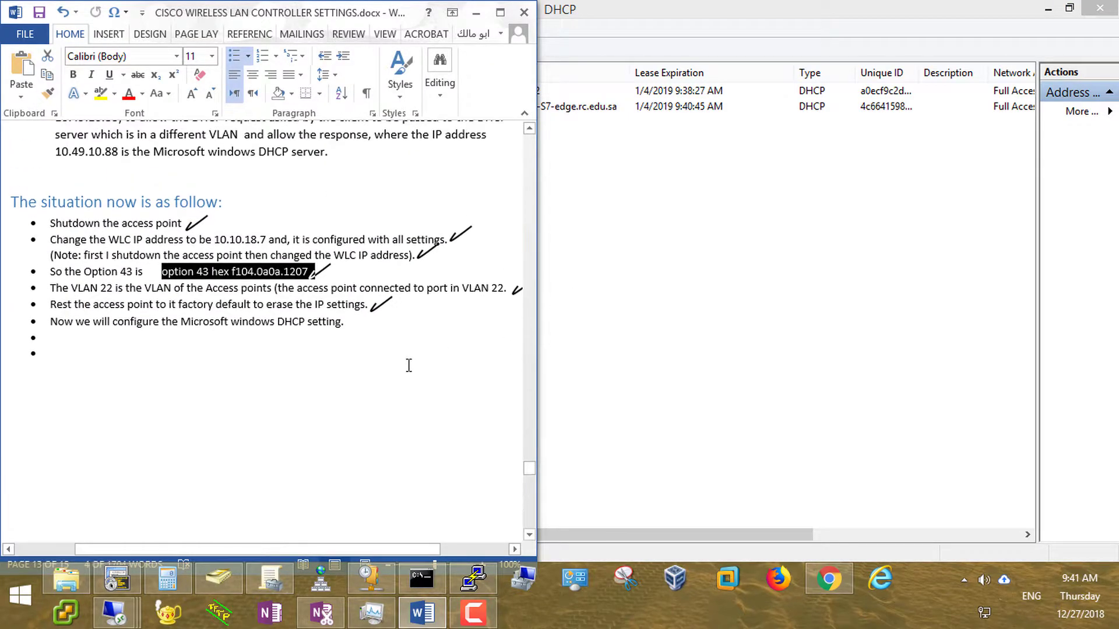
{"action": "scroll", "coordinate": [408, 366], "scroll_direction": "up", "scroll_amount": 5}
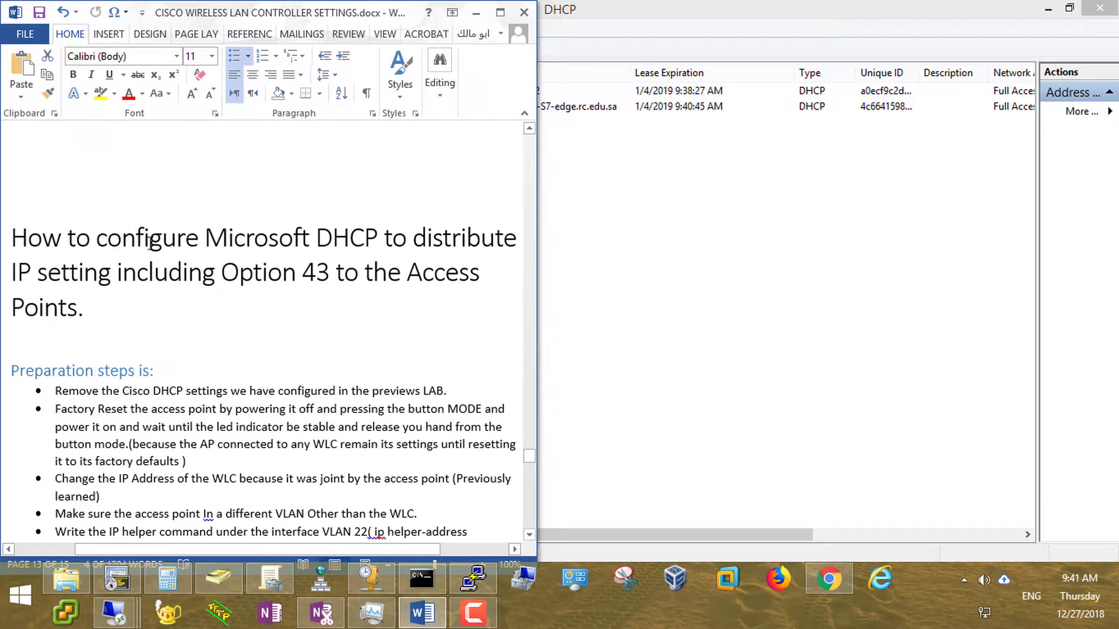